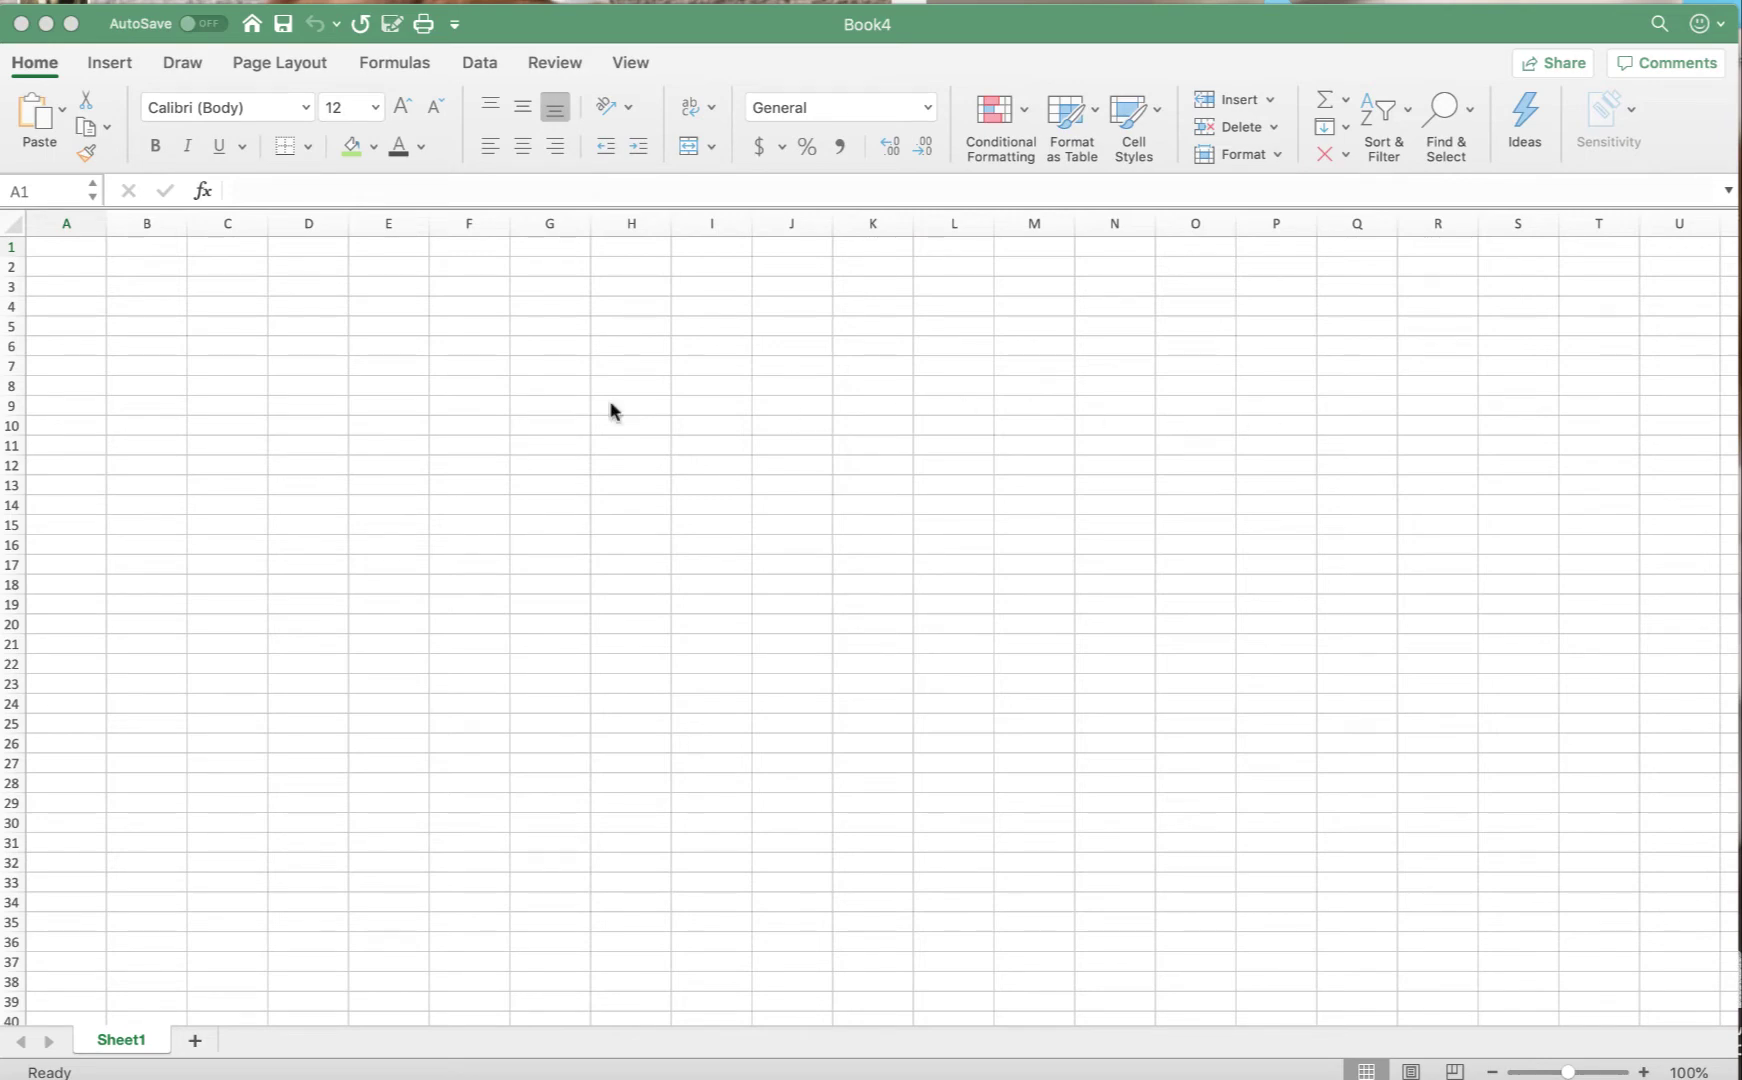
Step: Merge cells B1 through E1 into one cell and left-align it
scroll(185, 309, "right", 1)
scroll(241, 459, "left", 1)
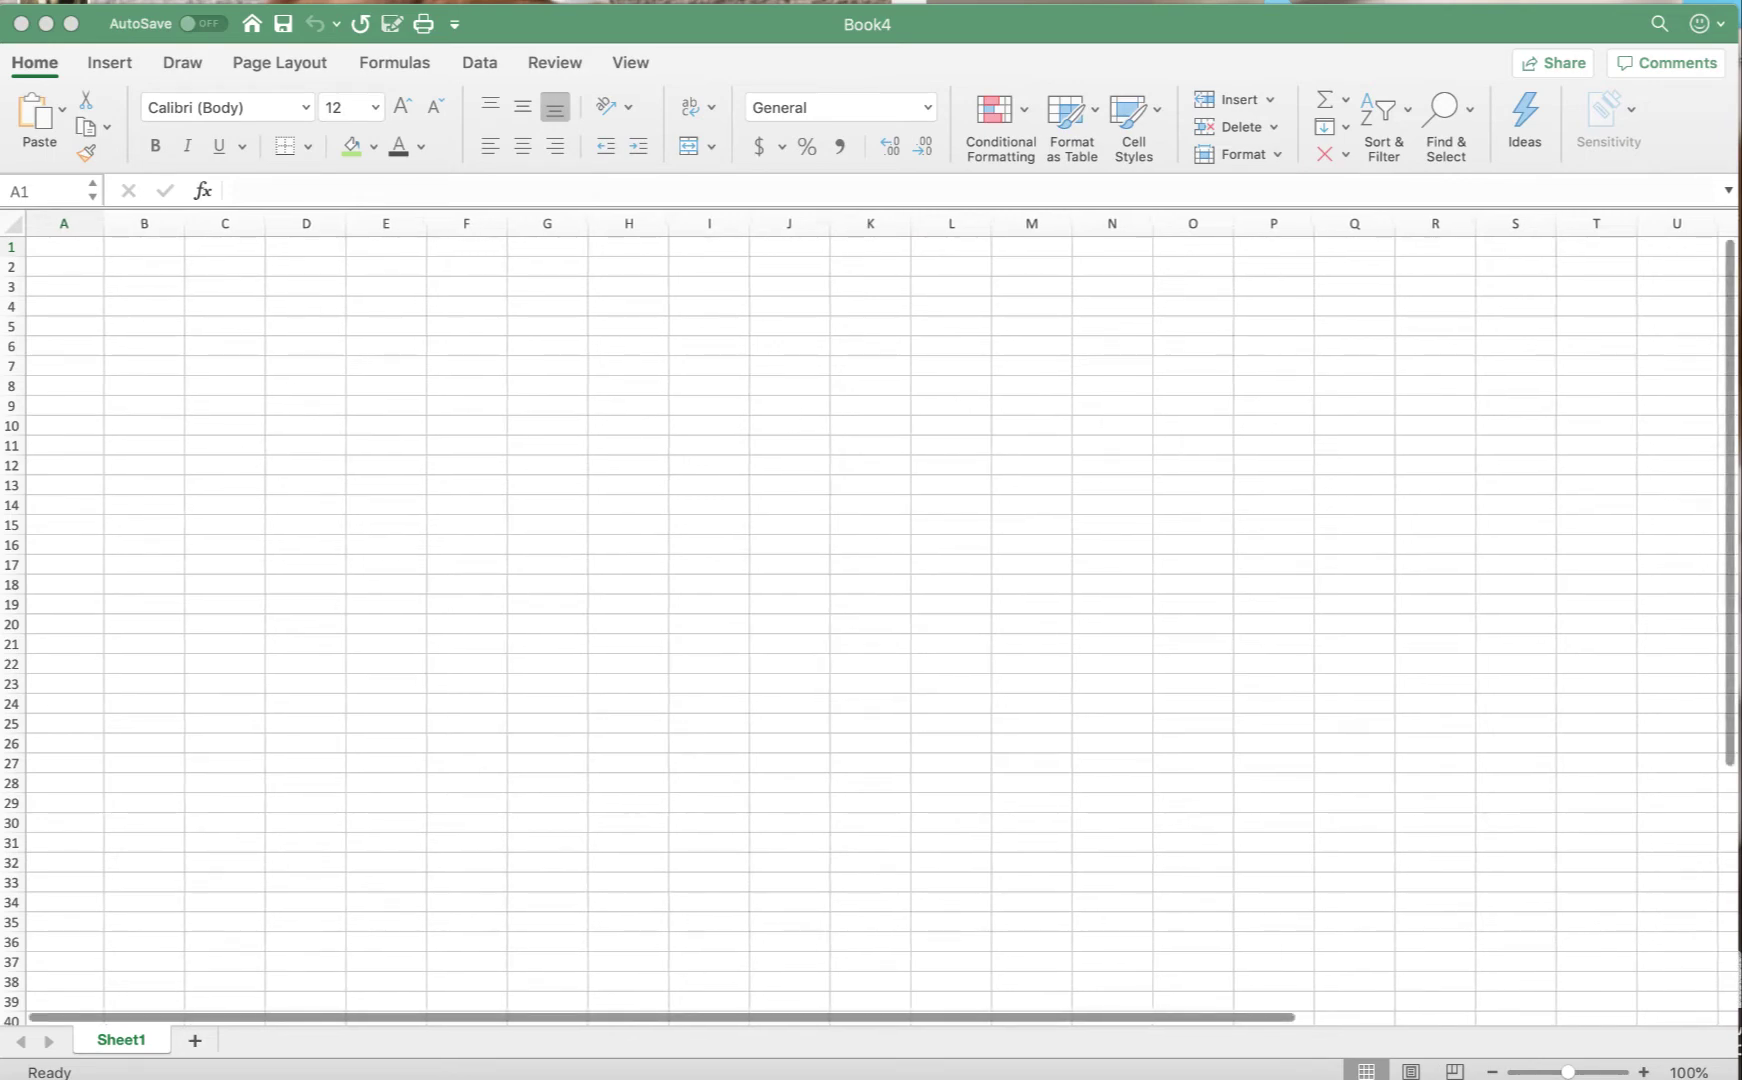
left_click(1643, 1071)
left_click(1643, 1071)
left_click(1643, 1071)
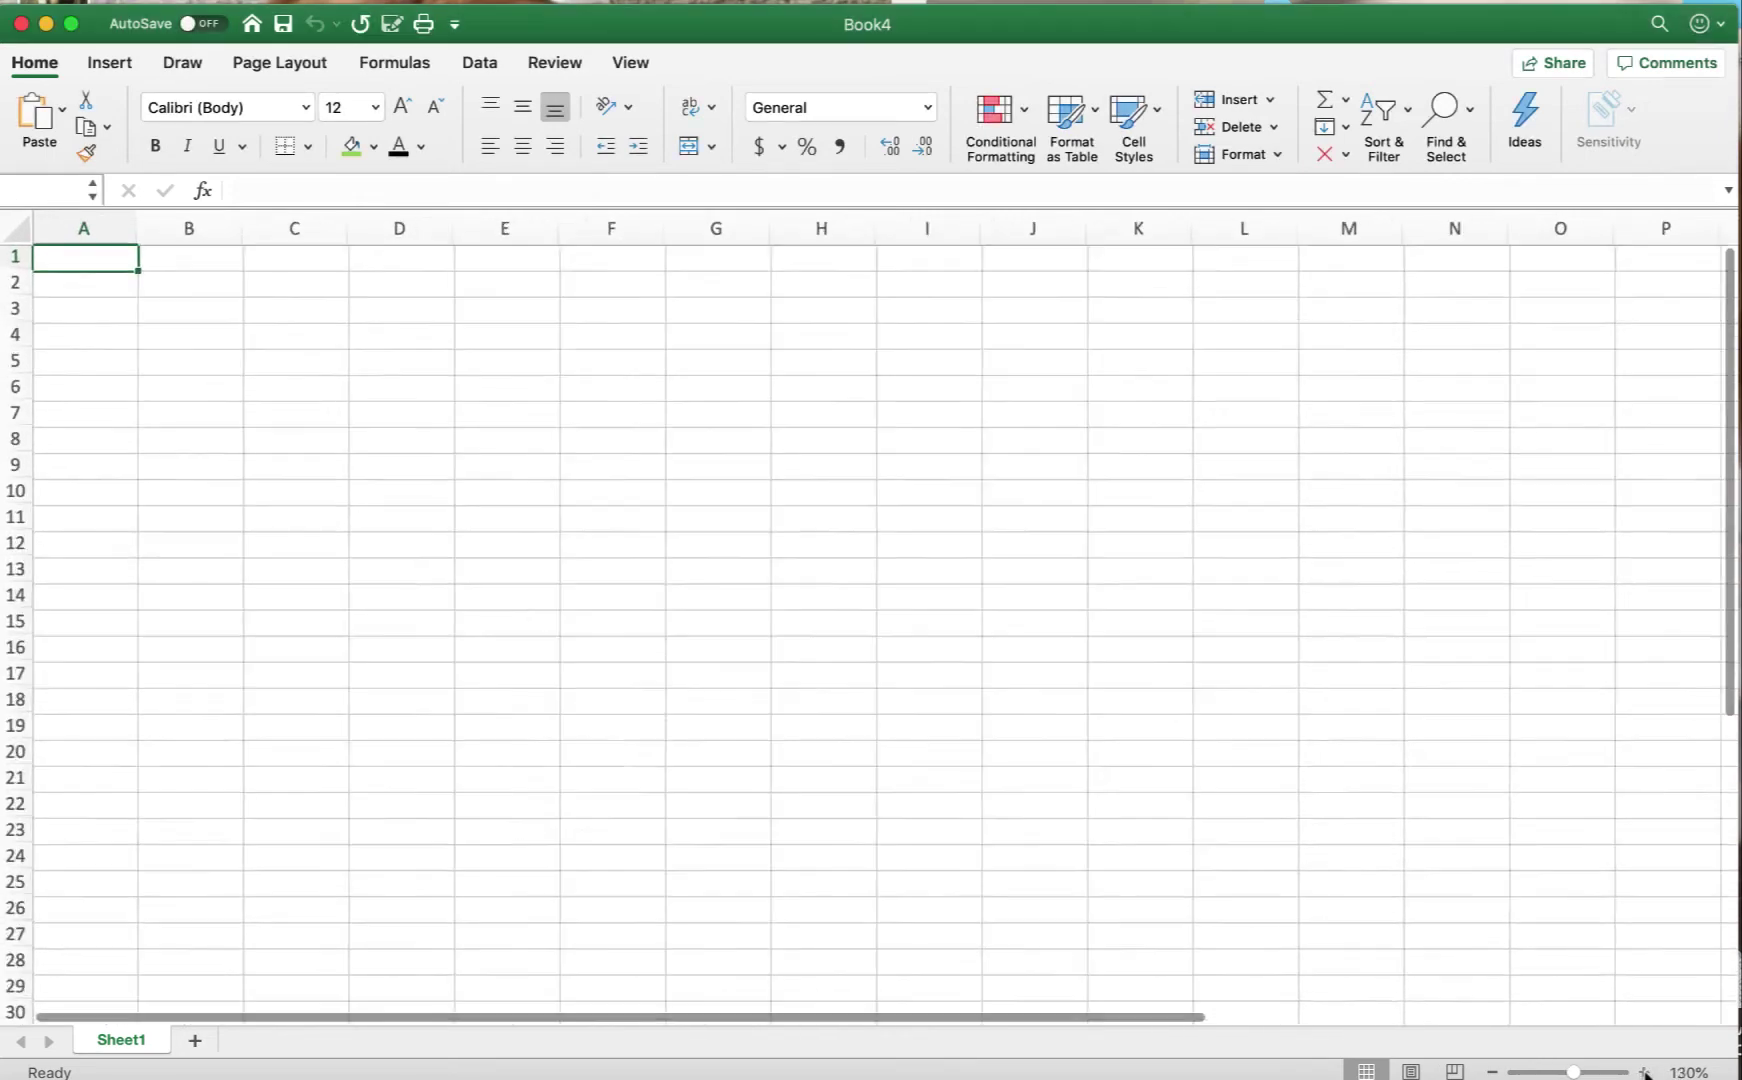
left_click(1643, 1071)
left_click(1643, 1071)
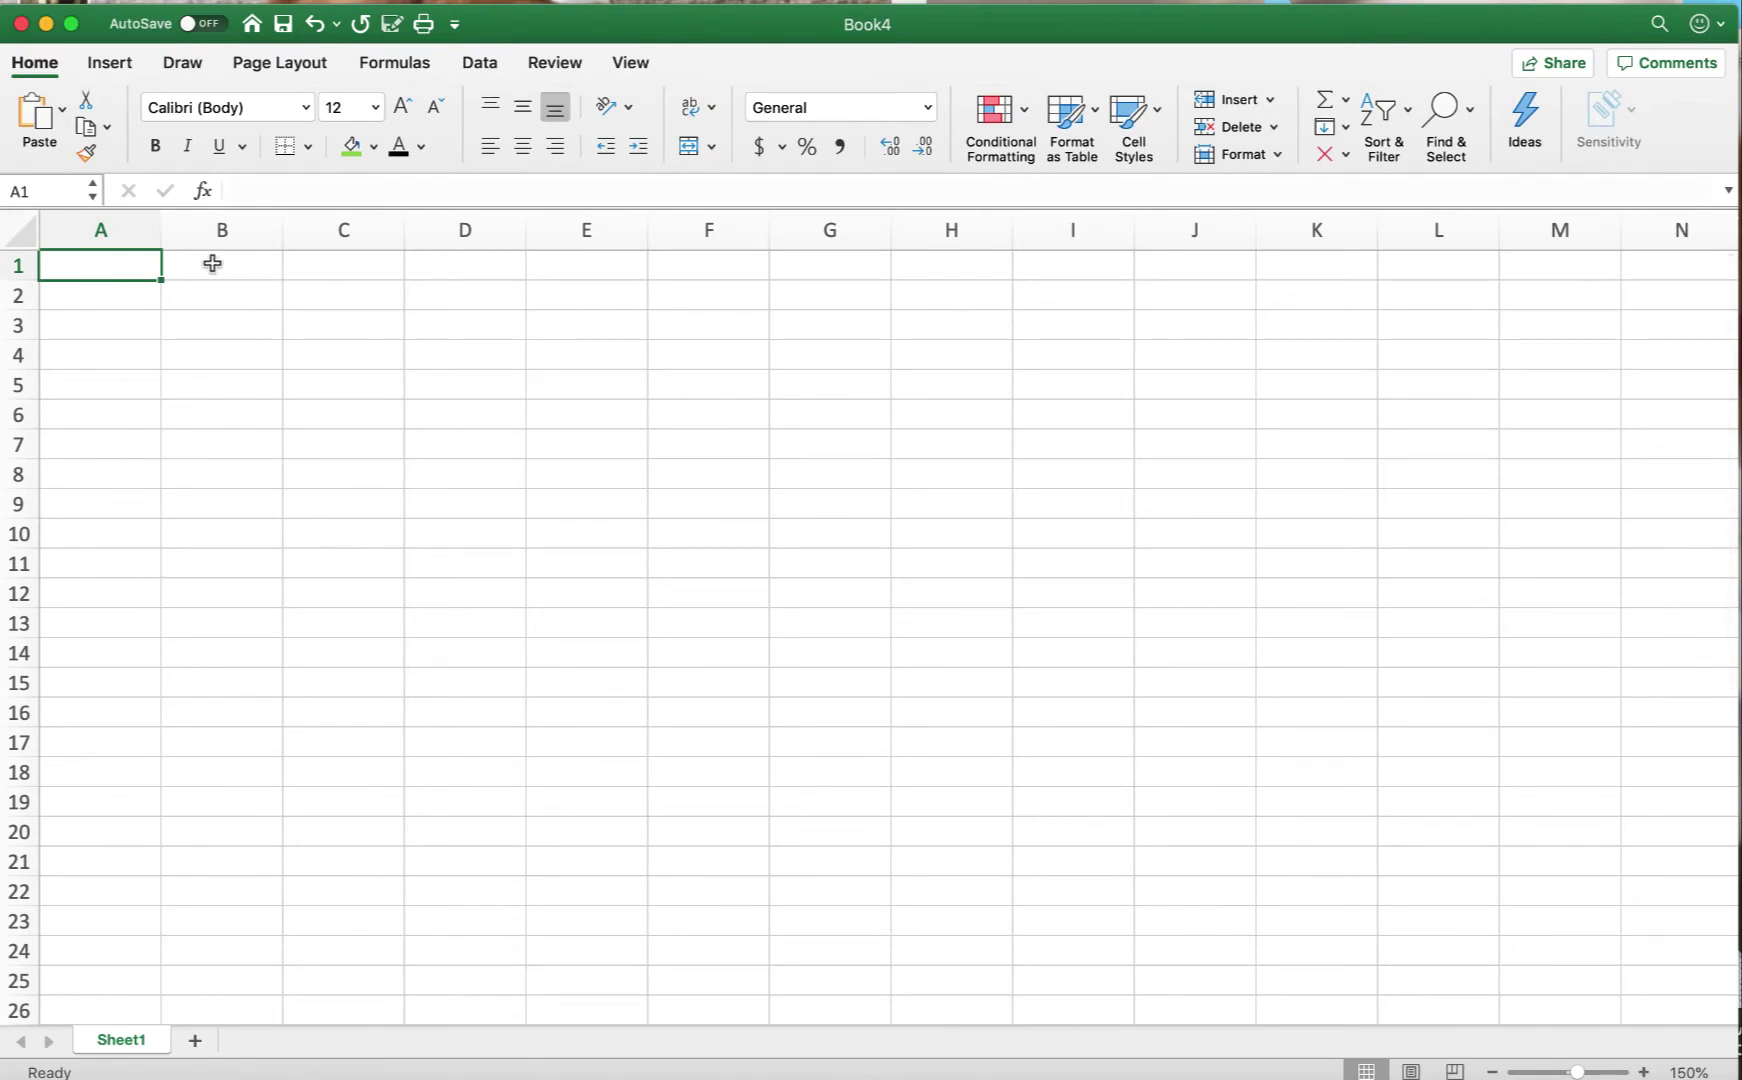
left_click_drag(212, 263, 548, 261)
scroll(543, 262, "down", 1)
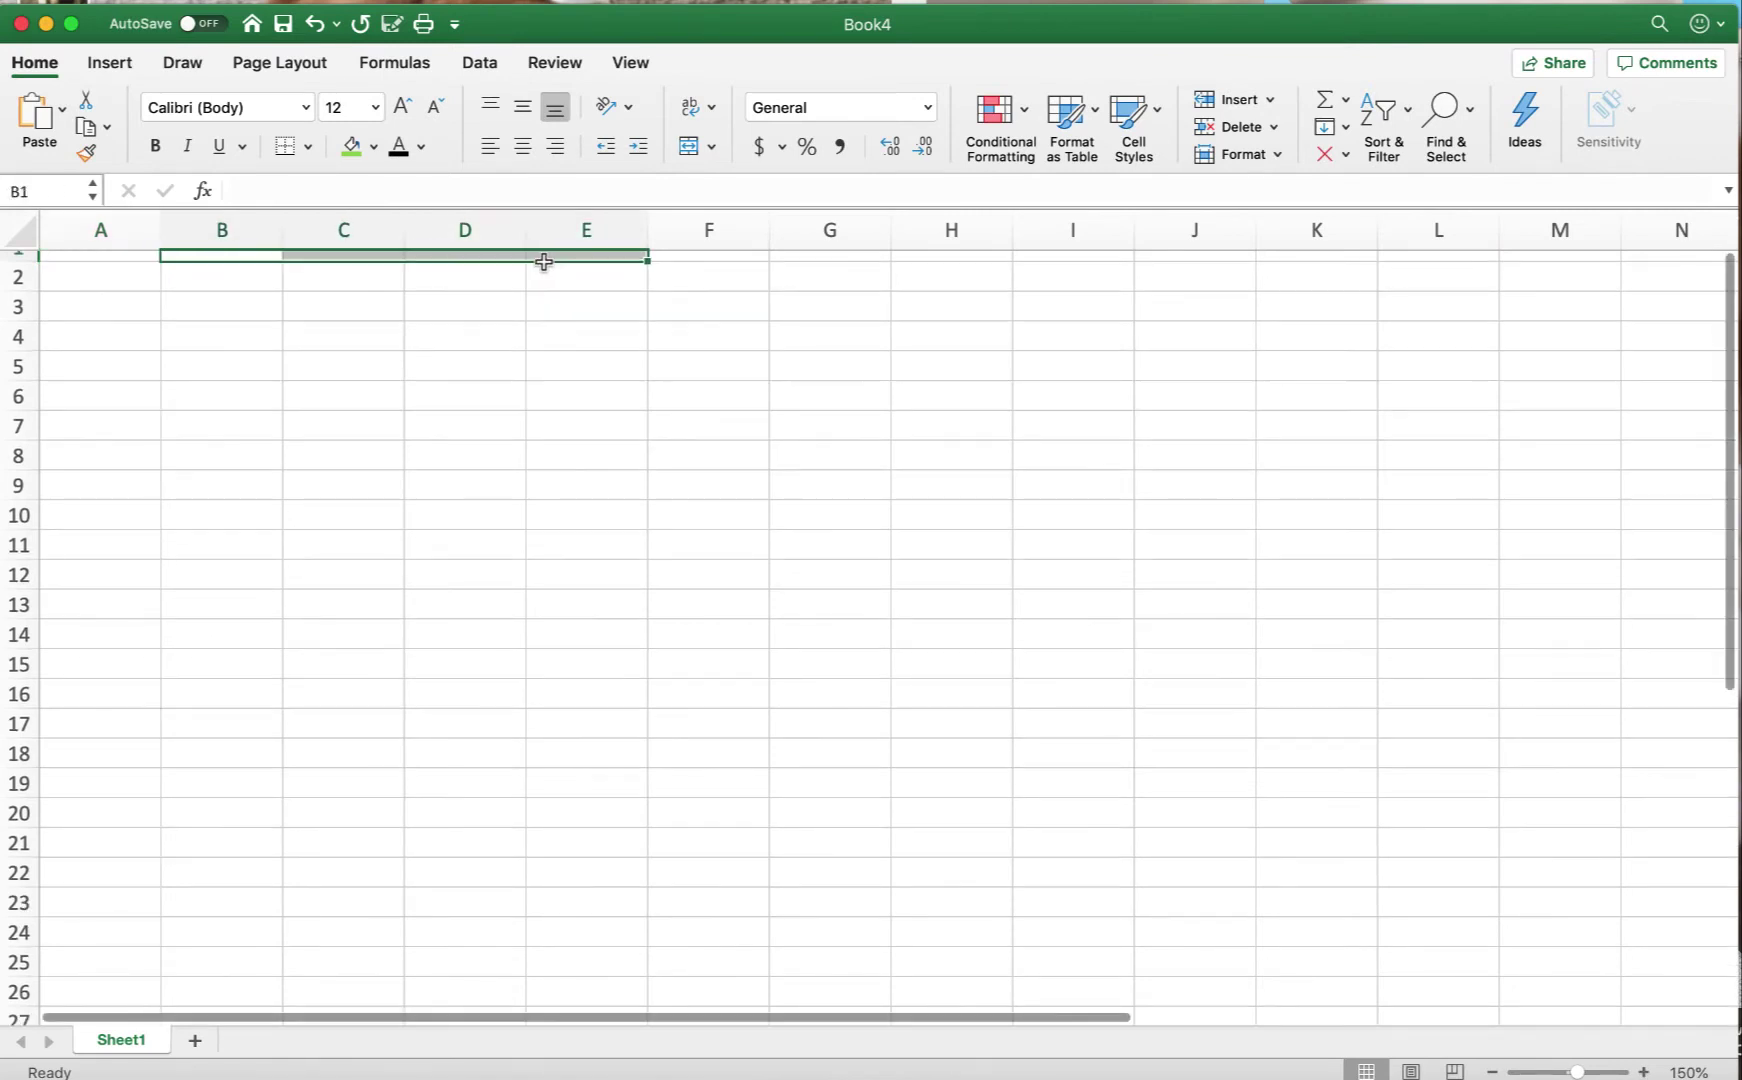
scroll(530, 330, "up", 1)
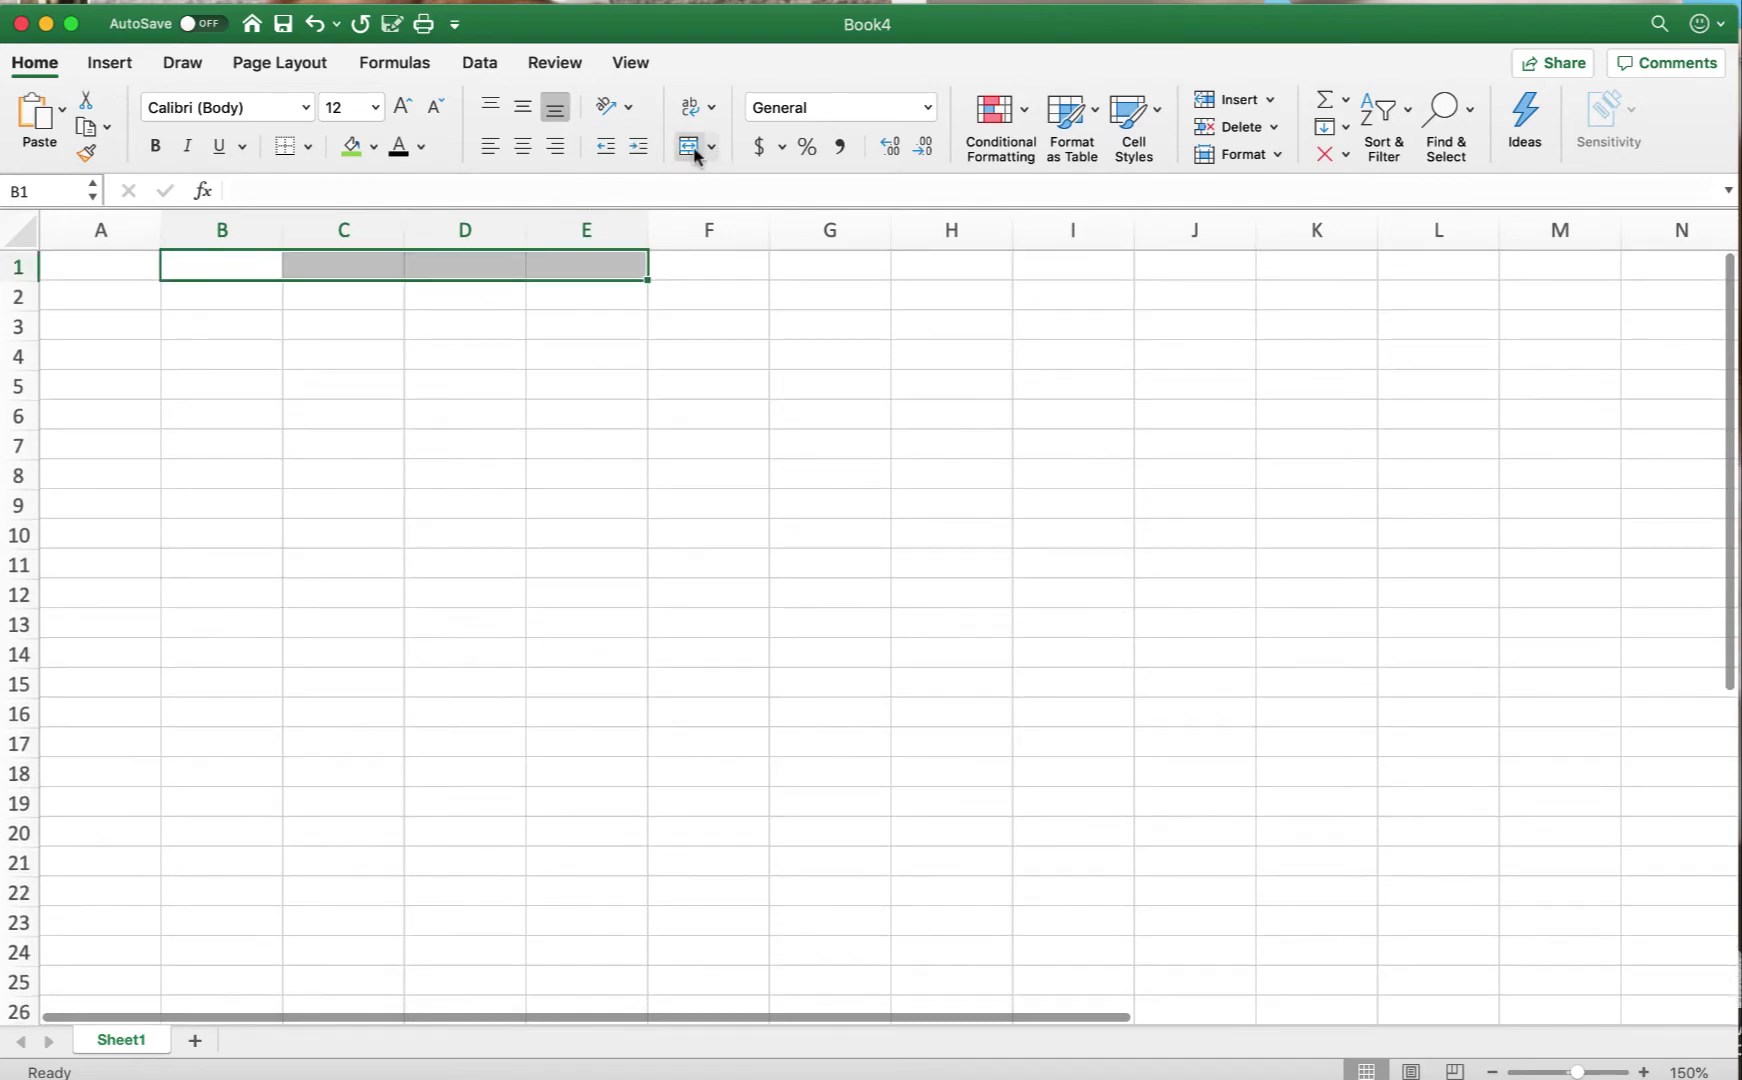
left_click(693, 150)
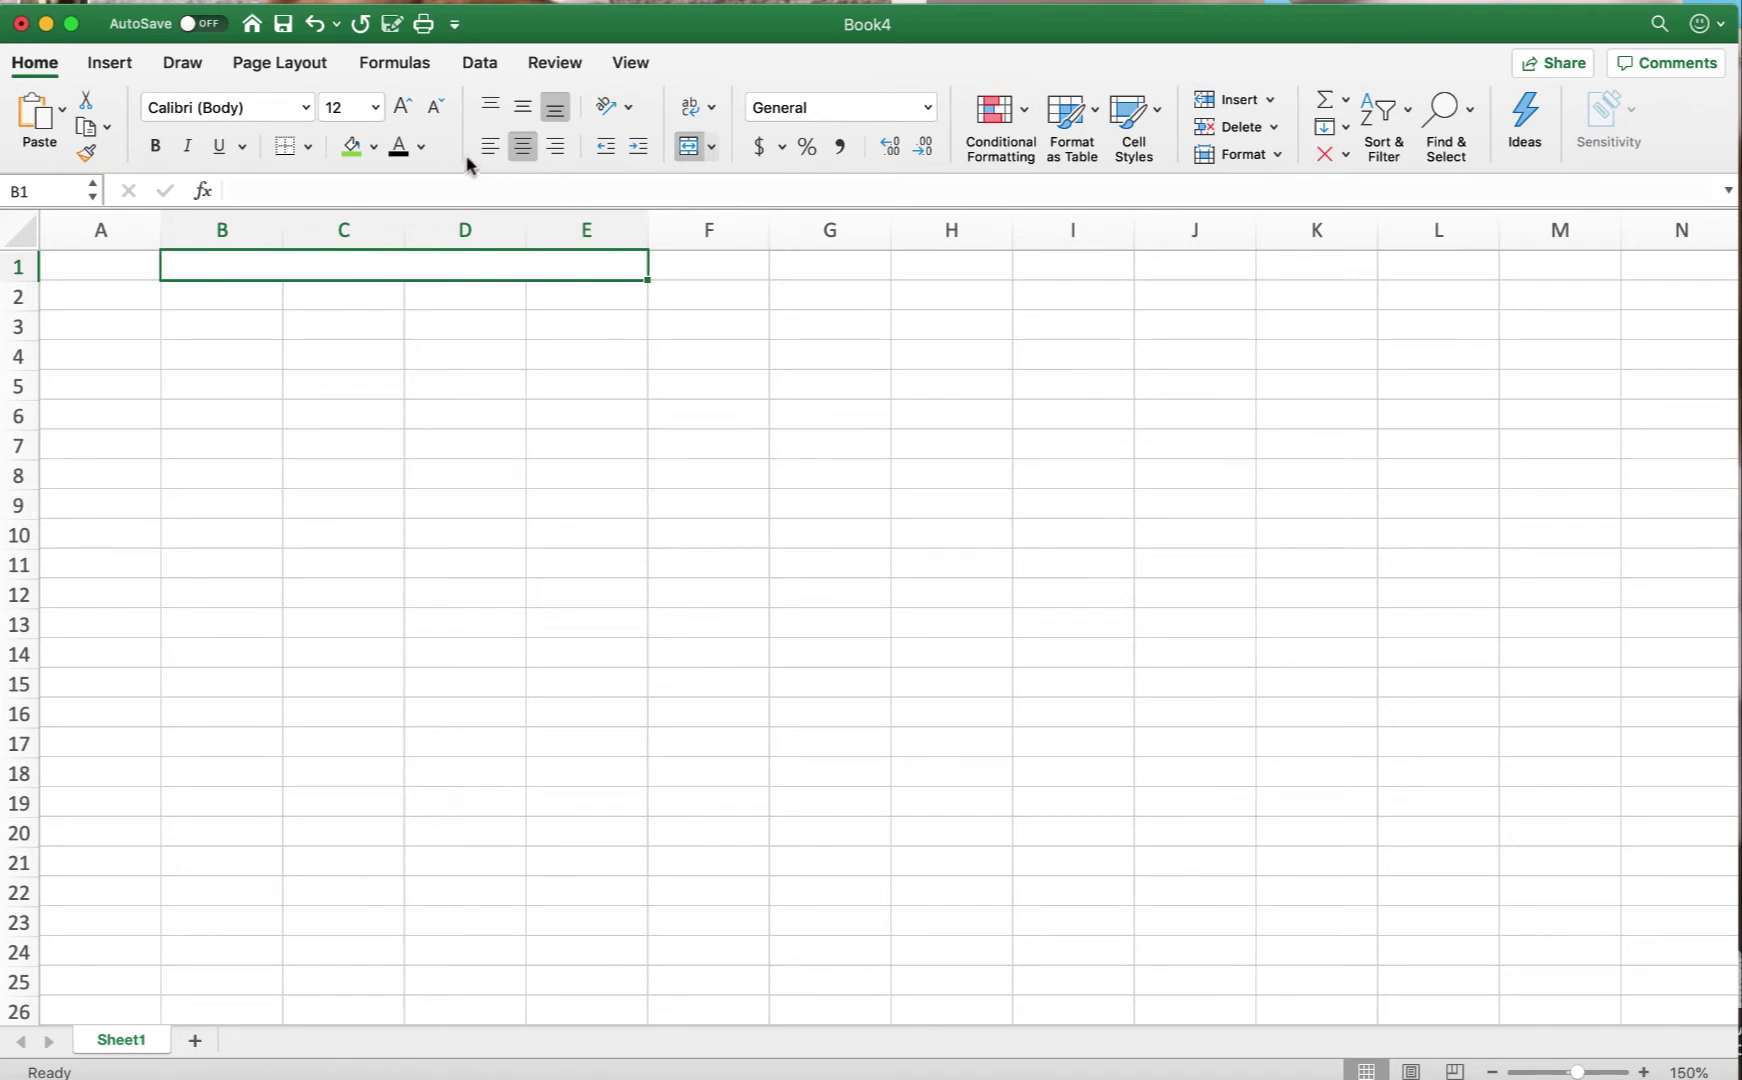
left_click(490, 148)
Step: Enter the row 1 headings: Date in A1, Accounts in the merged B1, Dr. in F1 and Cr. in G1
left_click(95, 270)
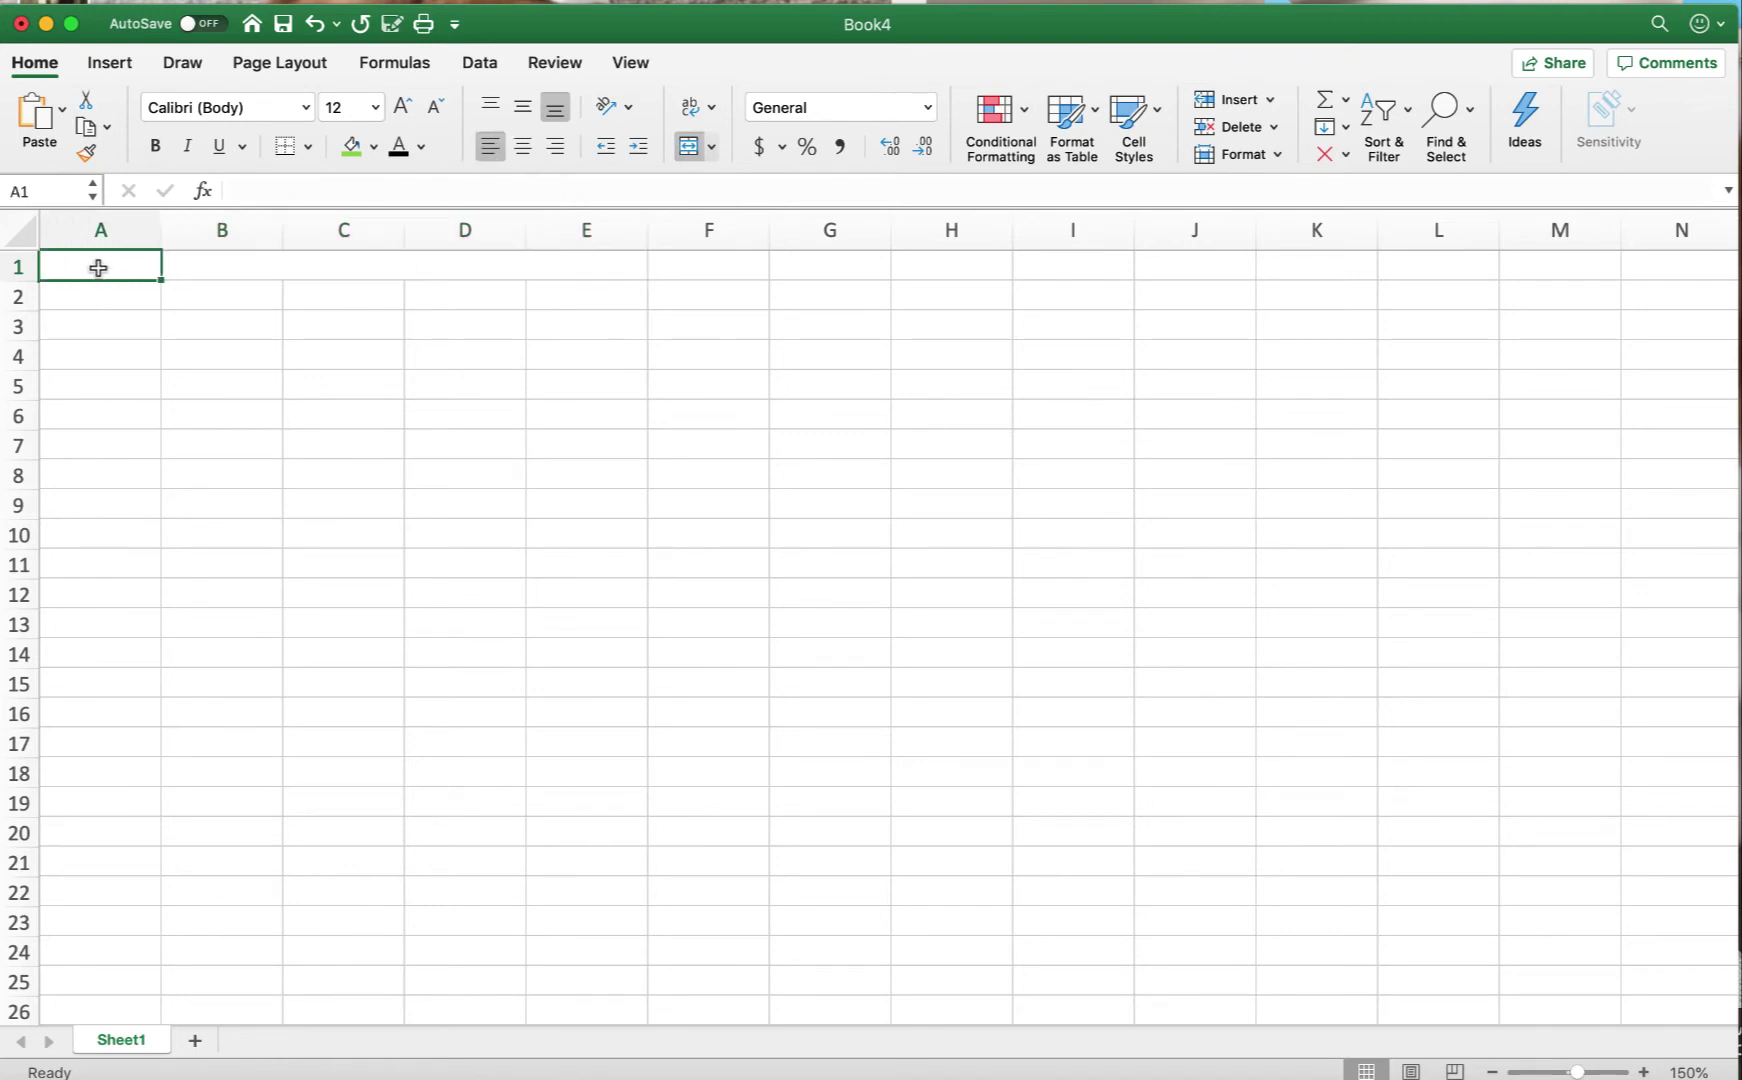
type("Day")
key("BackSpace")
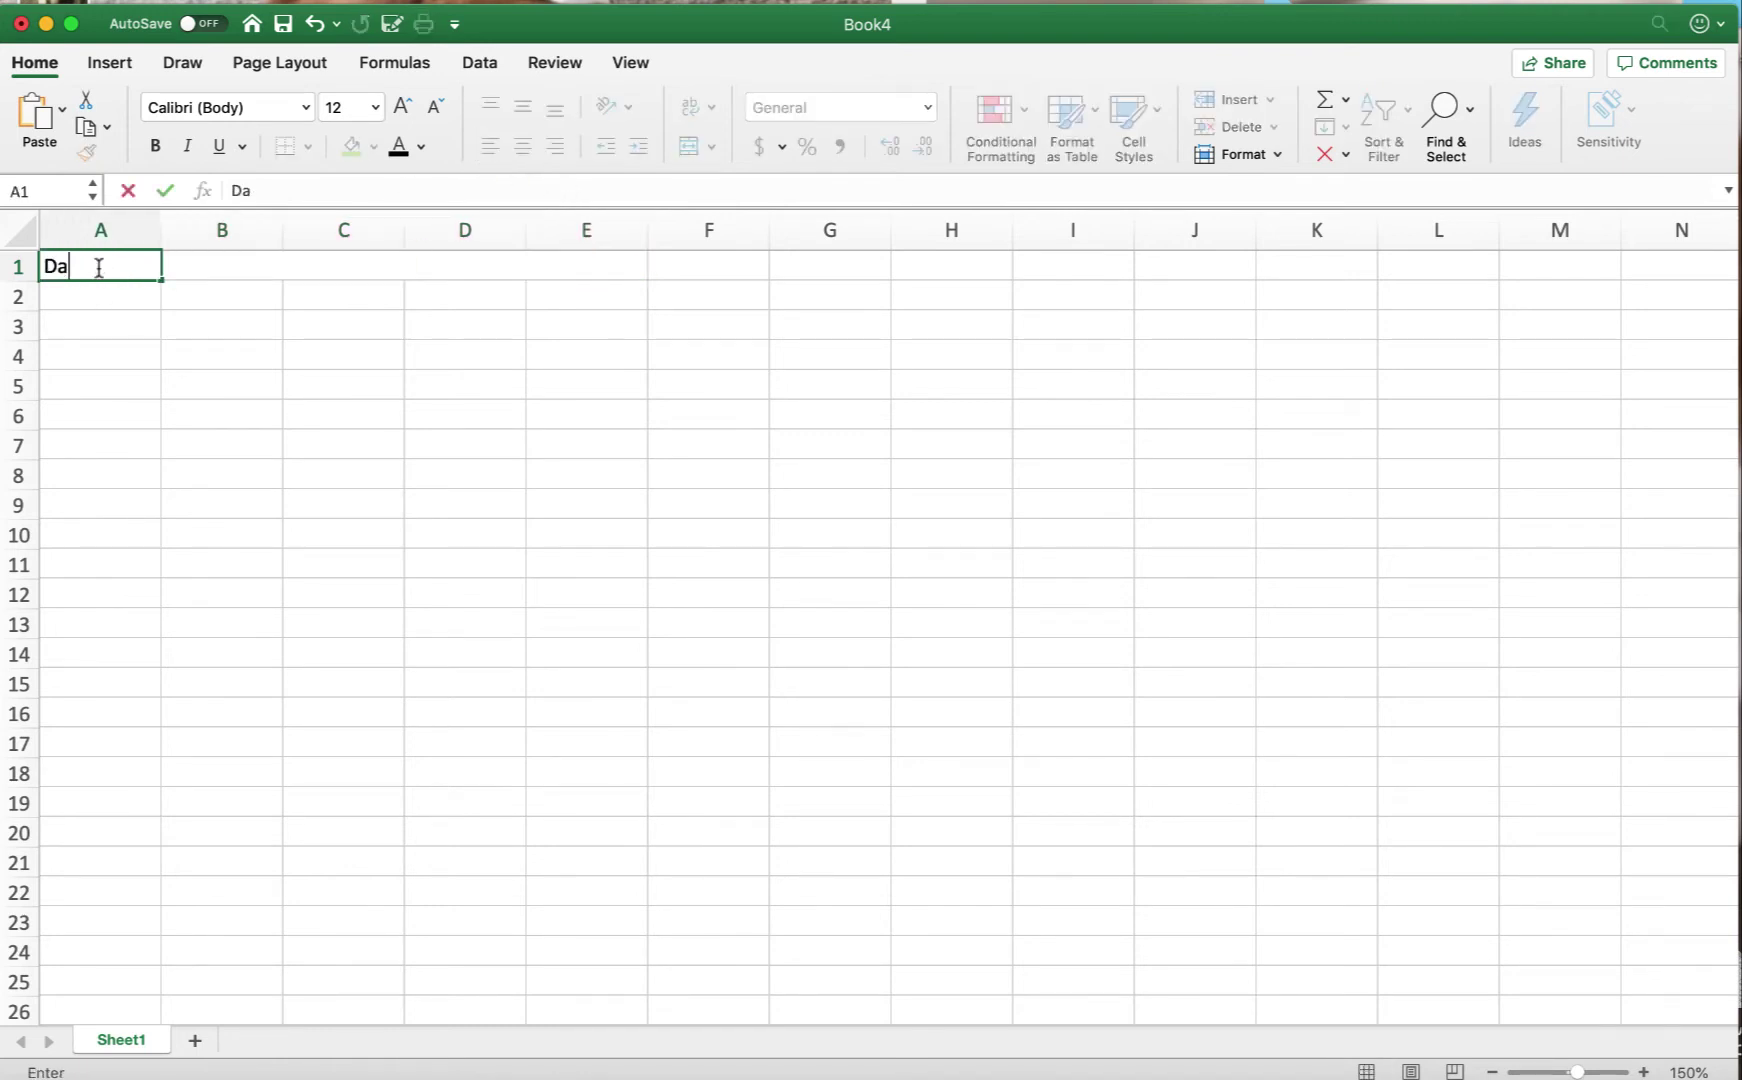
type("te")
key("Tab")
type("Accounrs")
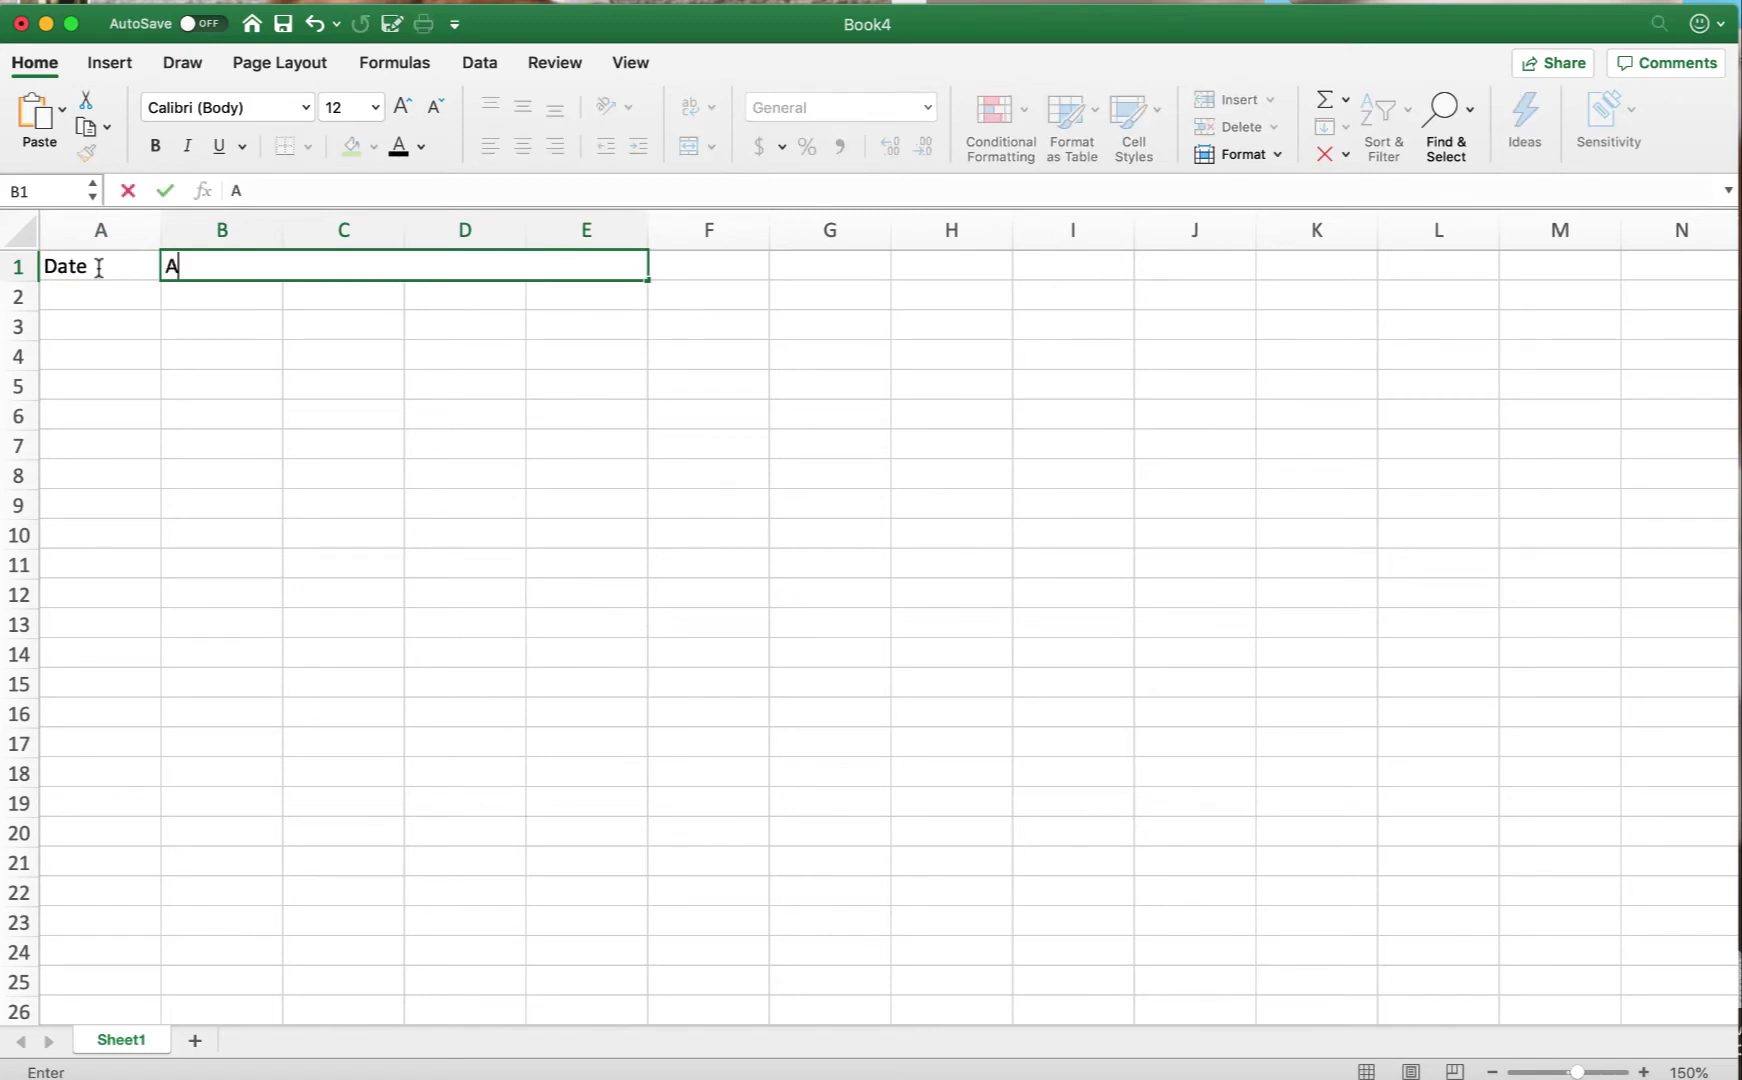
key("BackSpace")
key("BackSpace")
type("ts")
key("Tab")
type("Dr.")
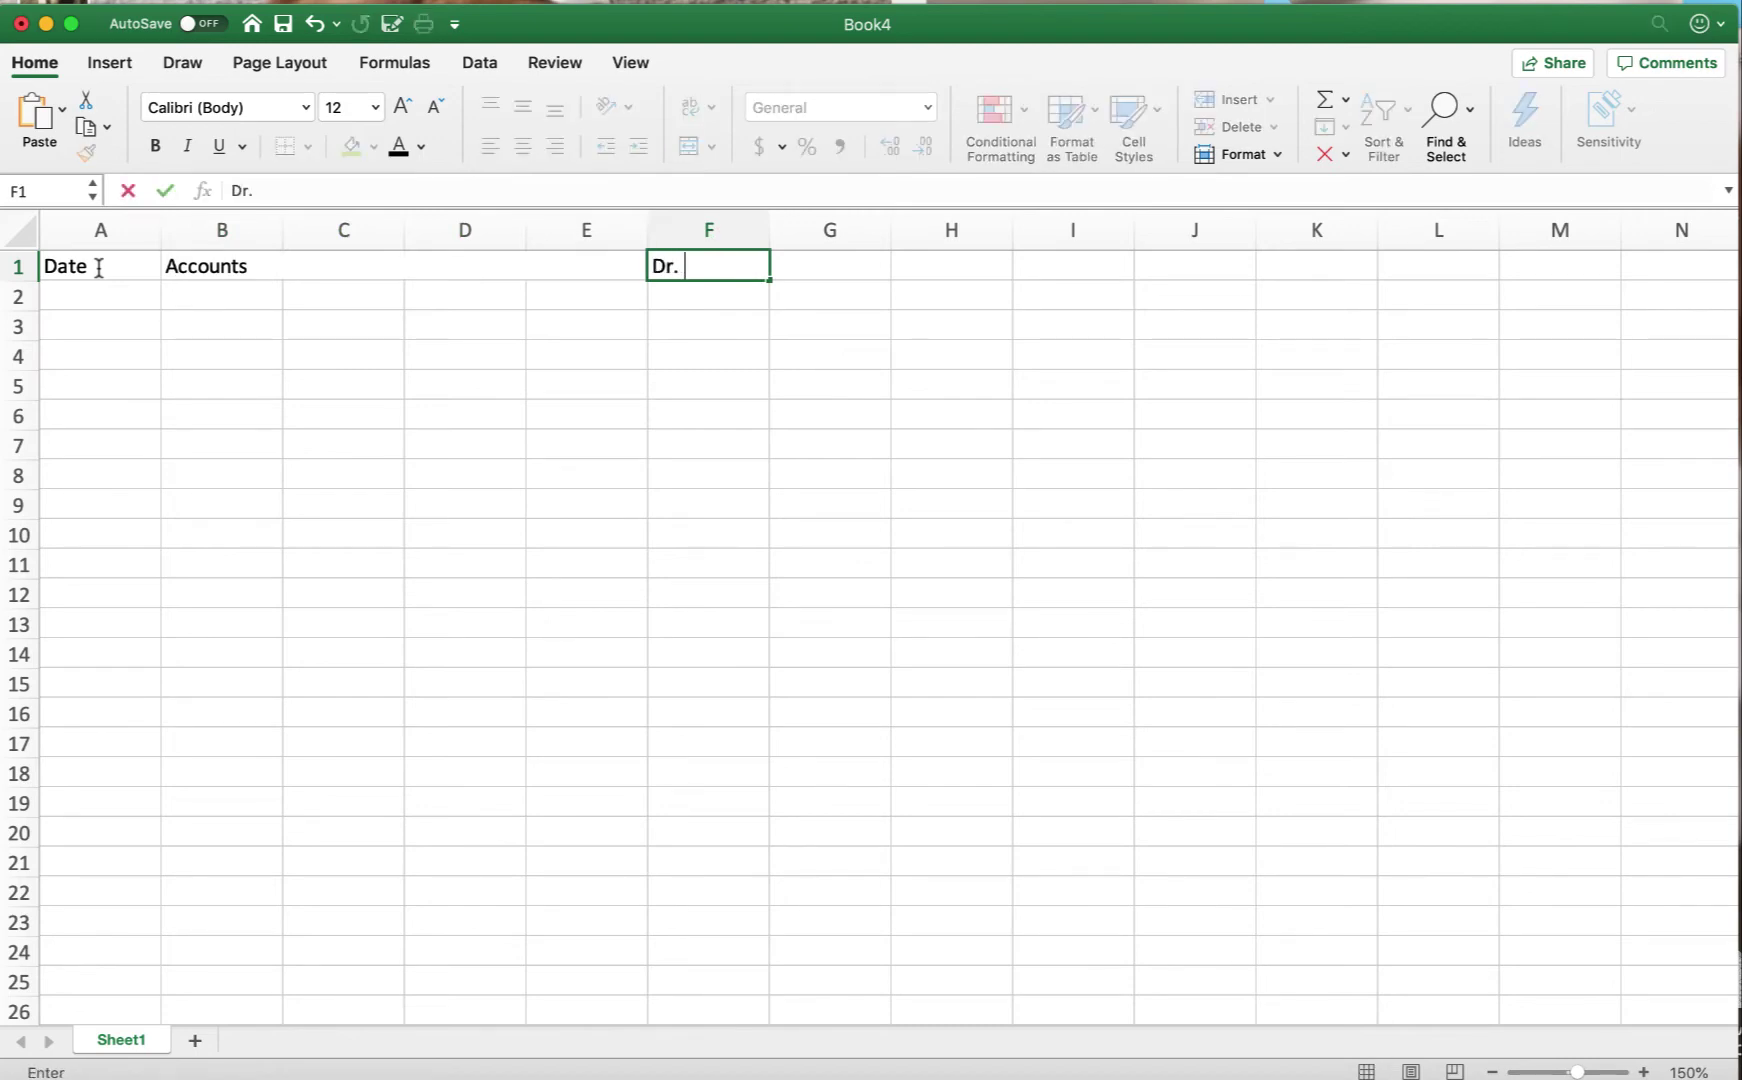
key("Tab")
type("Cr.")
key("Tab")
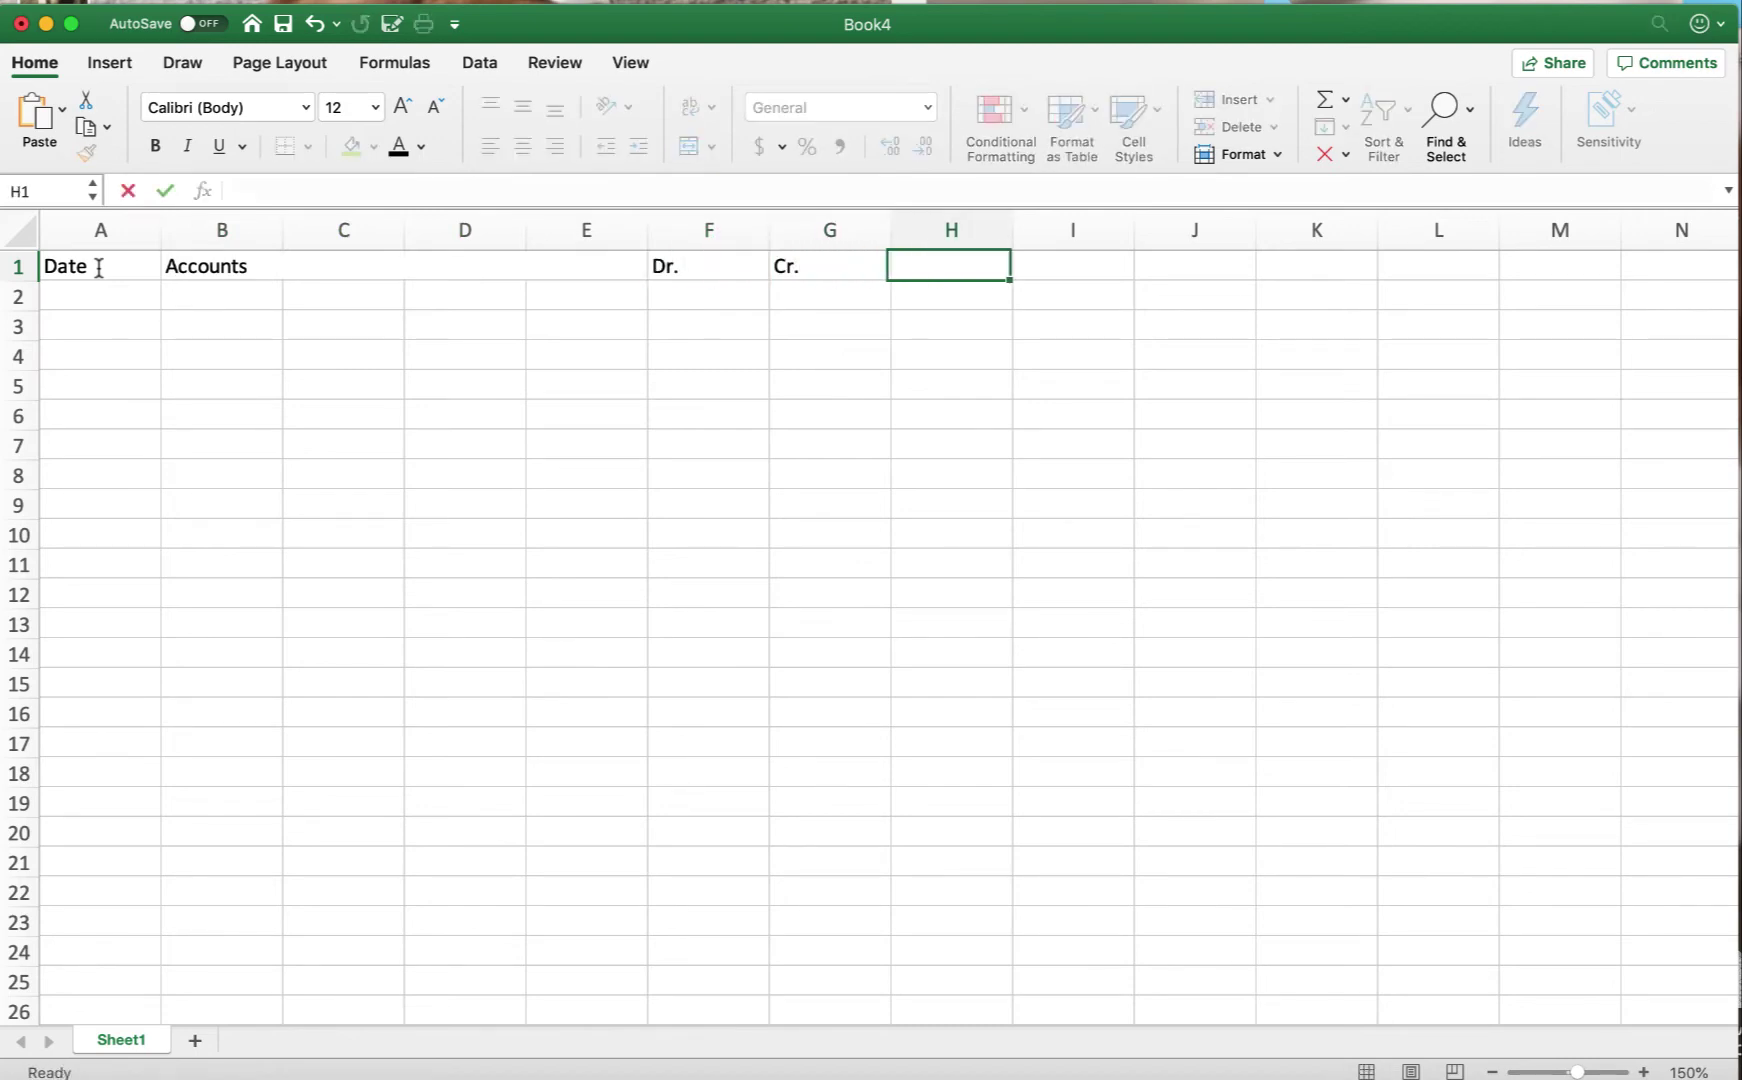
Step: Center the Dr. and Cr. headings in F1 and G1
left_click(704, 262)
left_click_drag(704, 259, 790, 262)
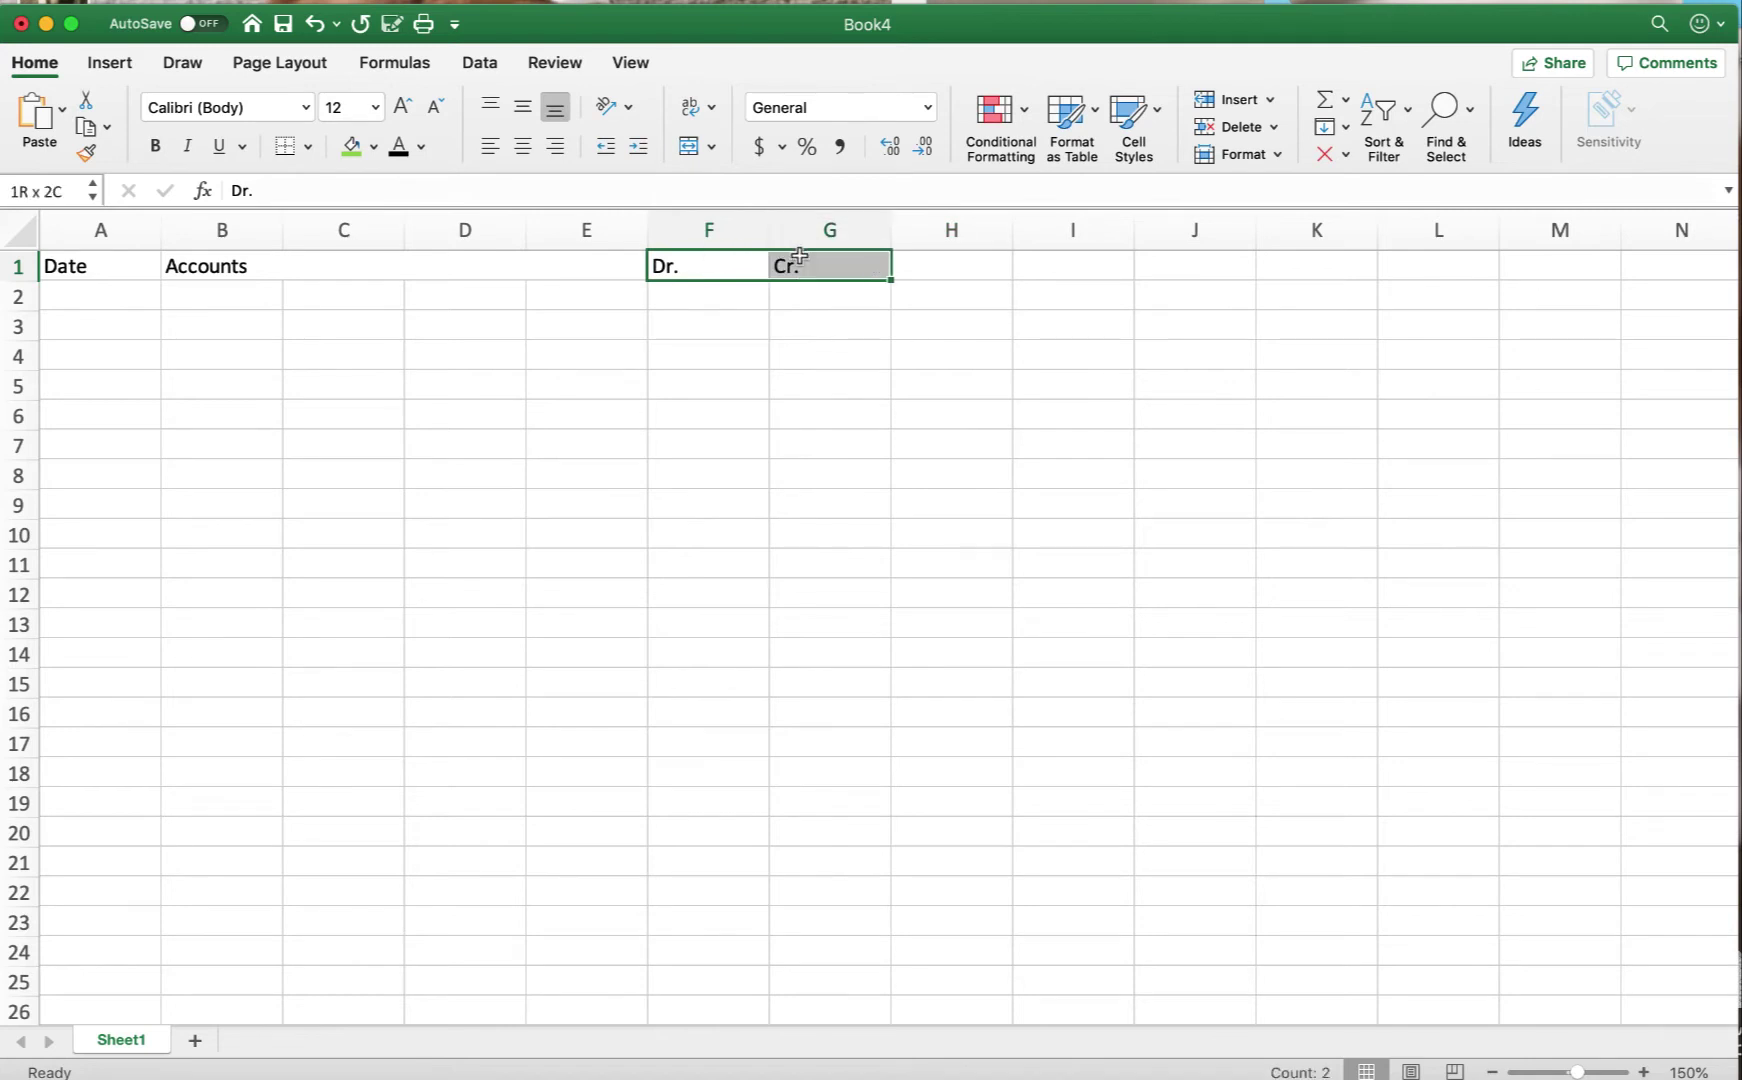
left_click(522, 148)
Step: Format columns F and G with the comma number style and reduce the decimal places
left_click_drag(731, 222, 821, 222)
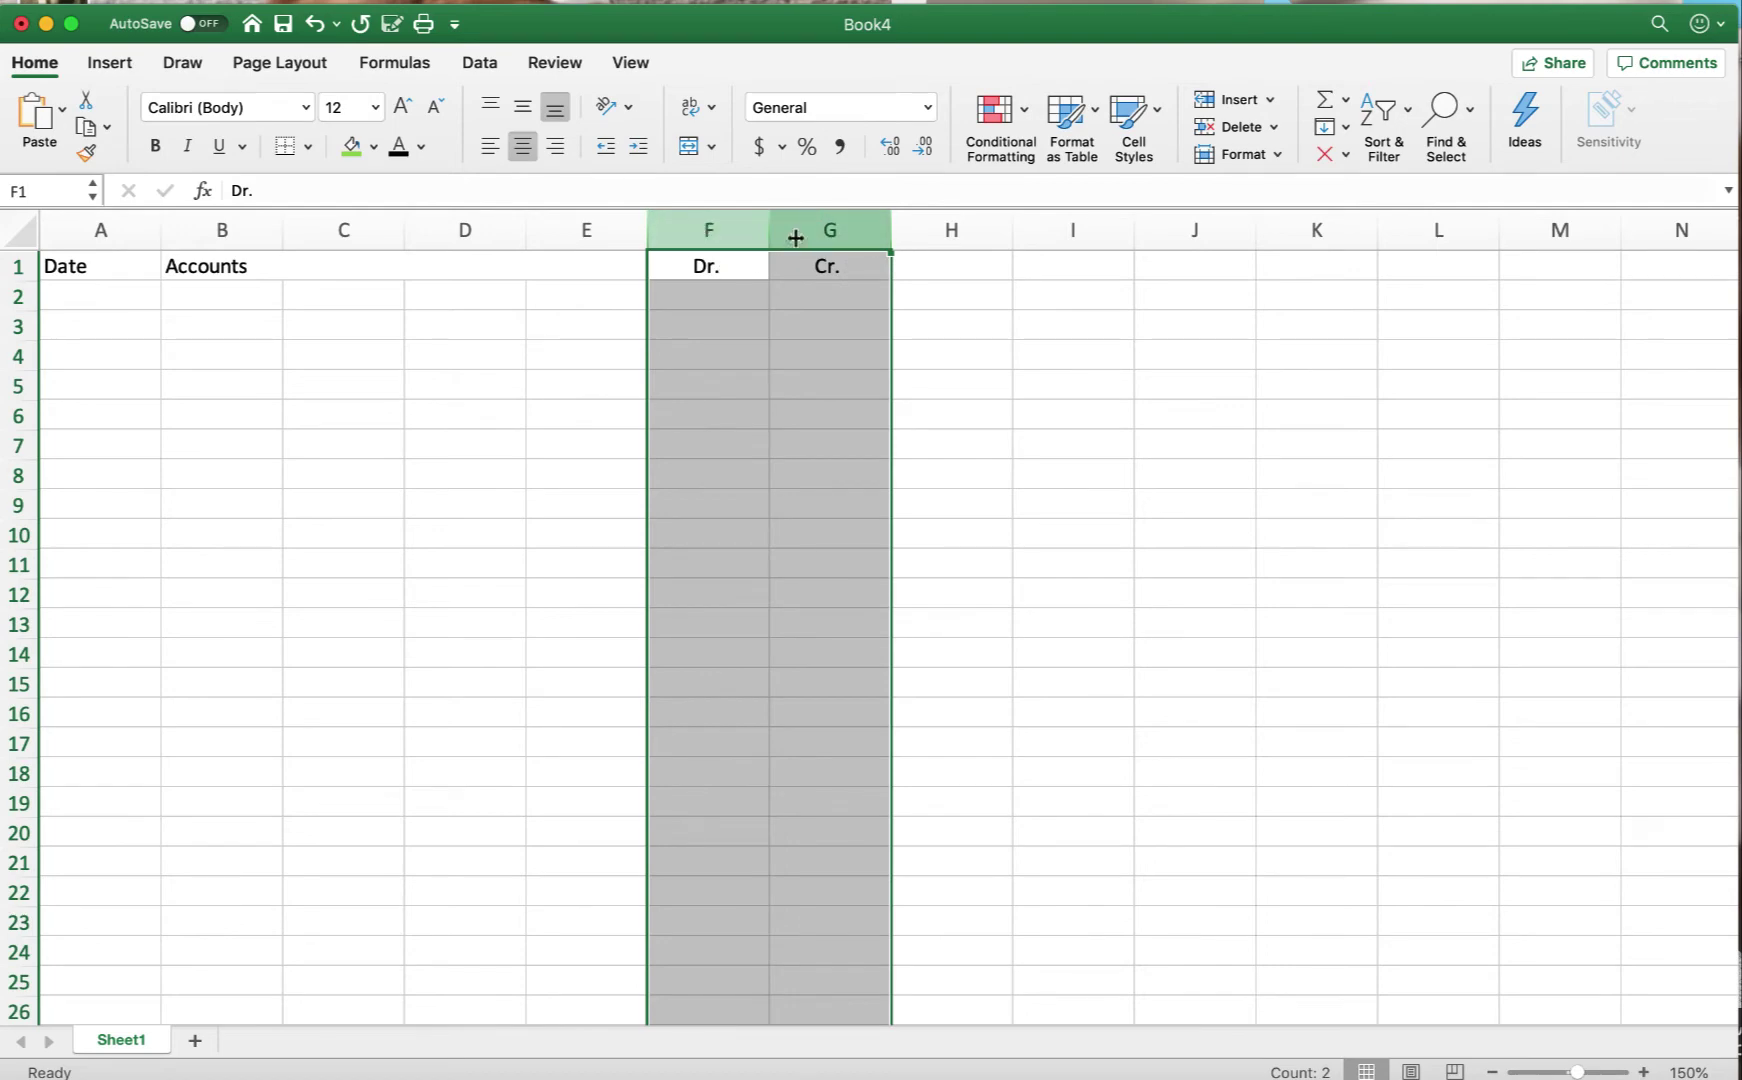
left_click(840, 147)
left_click(921, 150)
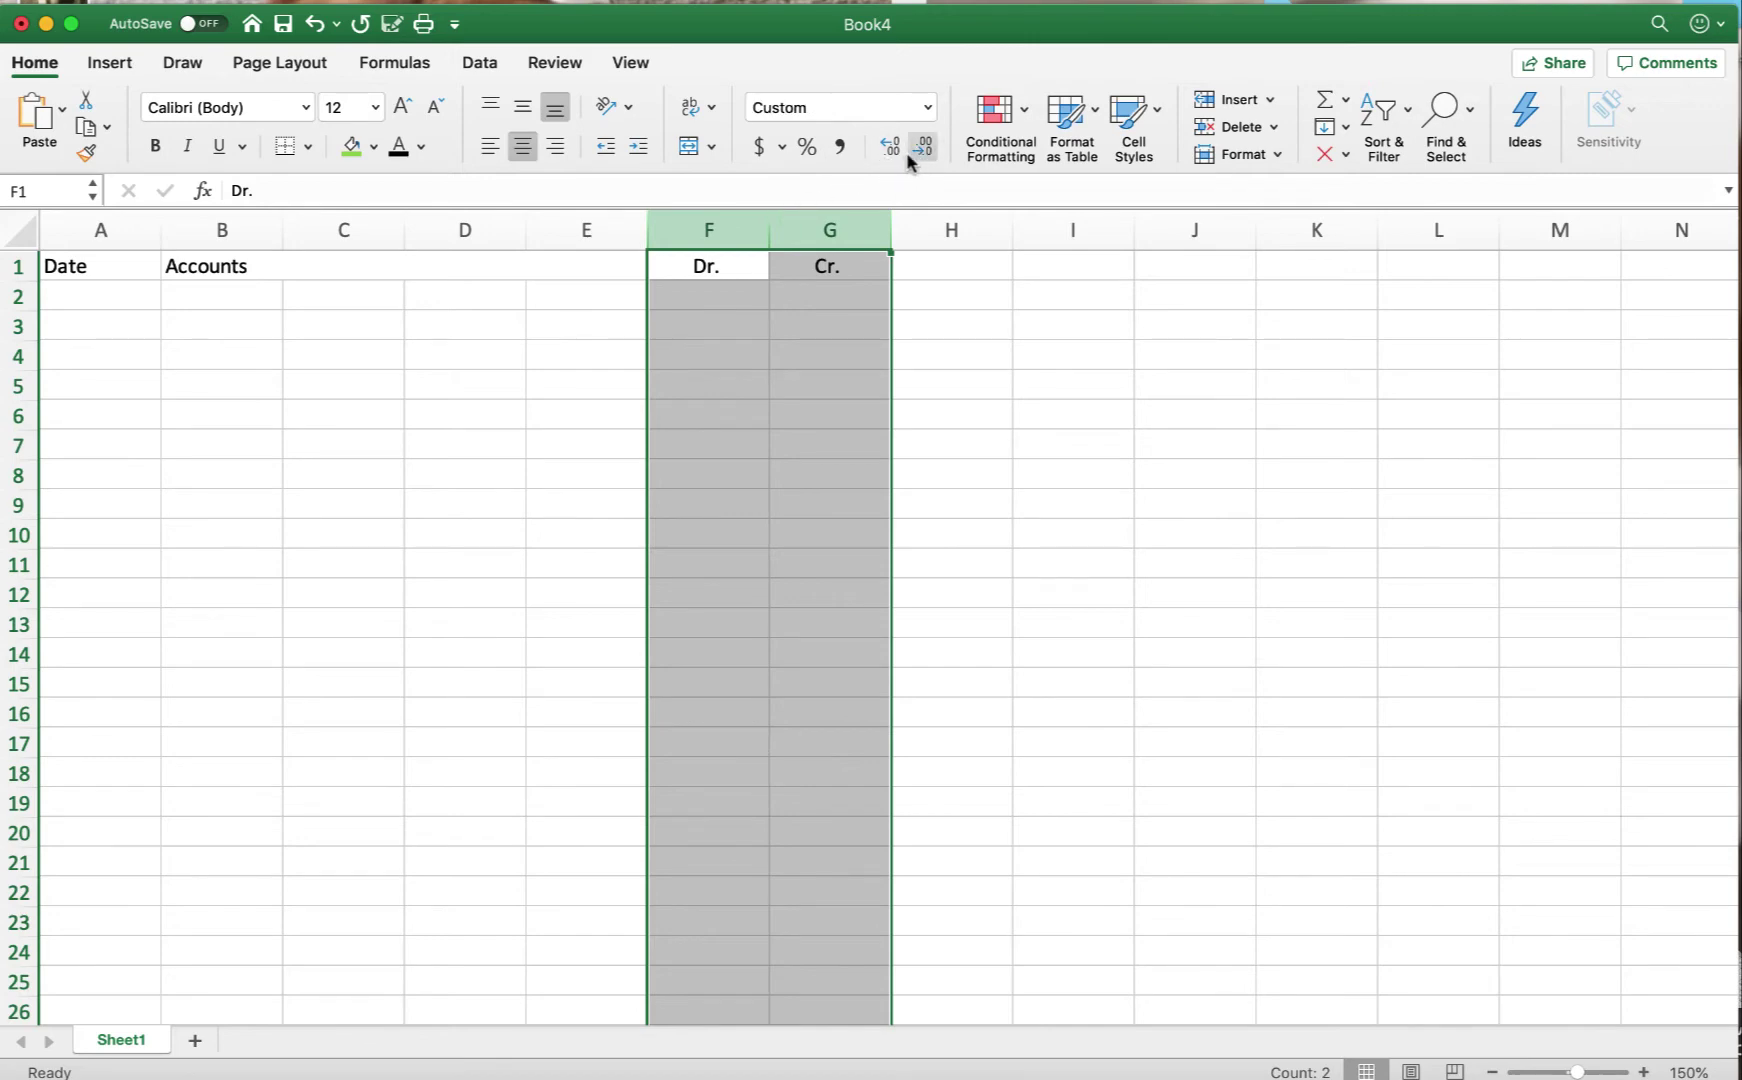
Step: Merge cells B2 through E2, left-align the merged cell, and fill that layout down the rows below
left_click_drag(215, 297, 564, 303)
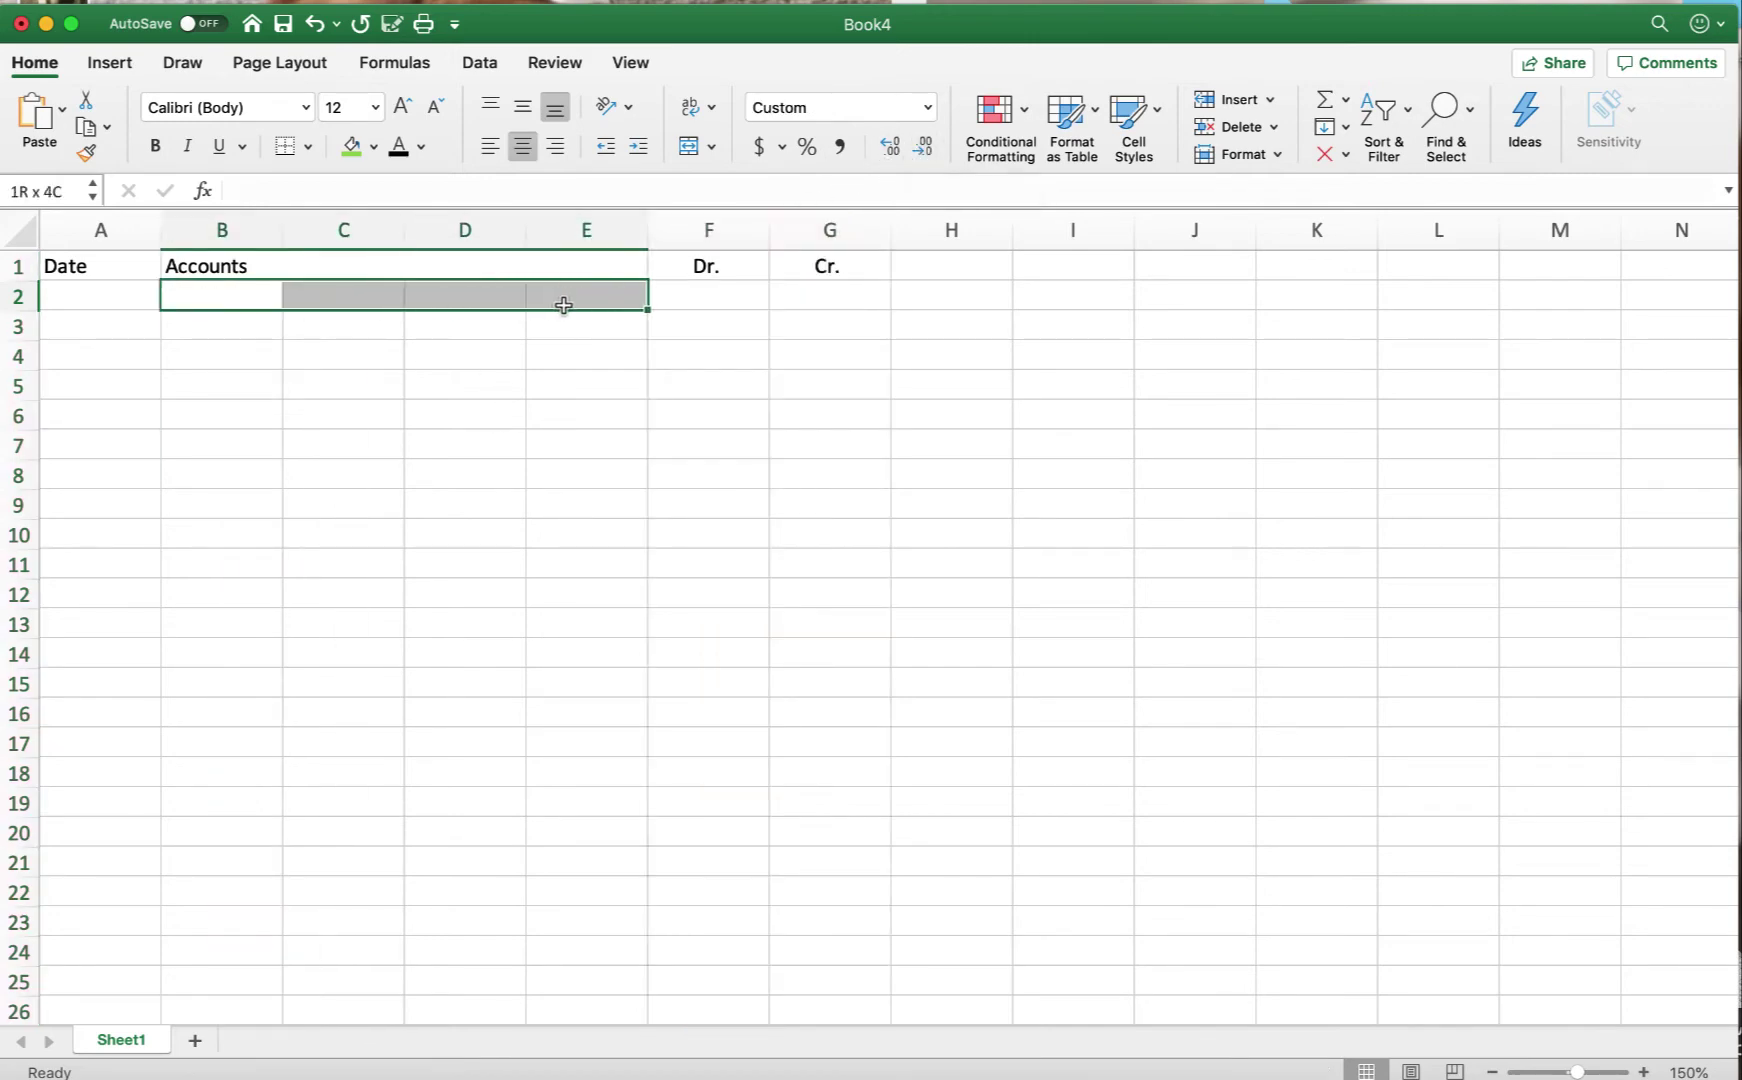
left_click(689, 146)
left_click(490, 150)
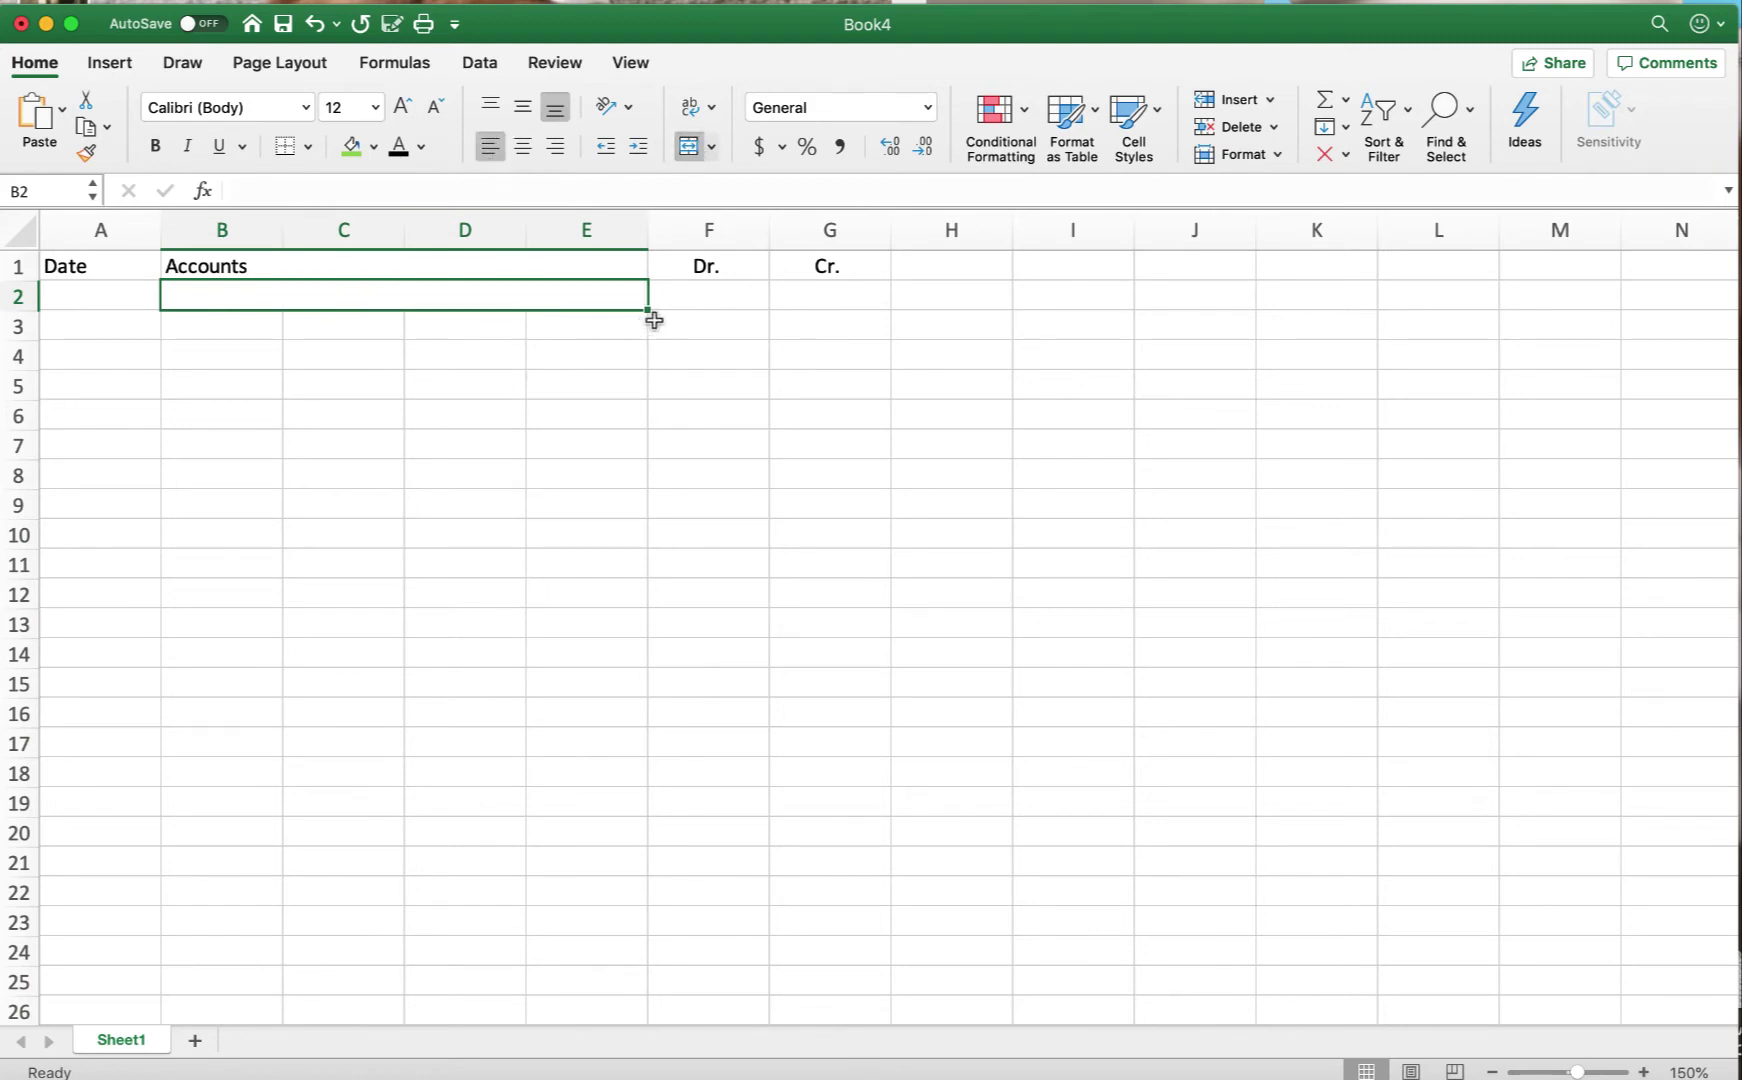
mouse_move(647, 311)
left_mouse_down()
mouse_move(642, 1050)
mouse_move(636, 1003)
left_mouse_up()
scroll(474, 684, "up", 5)
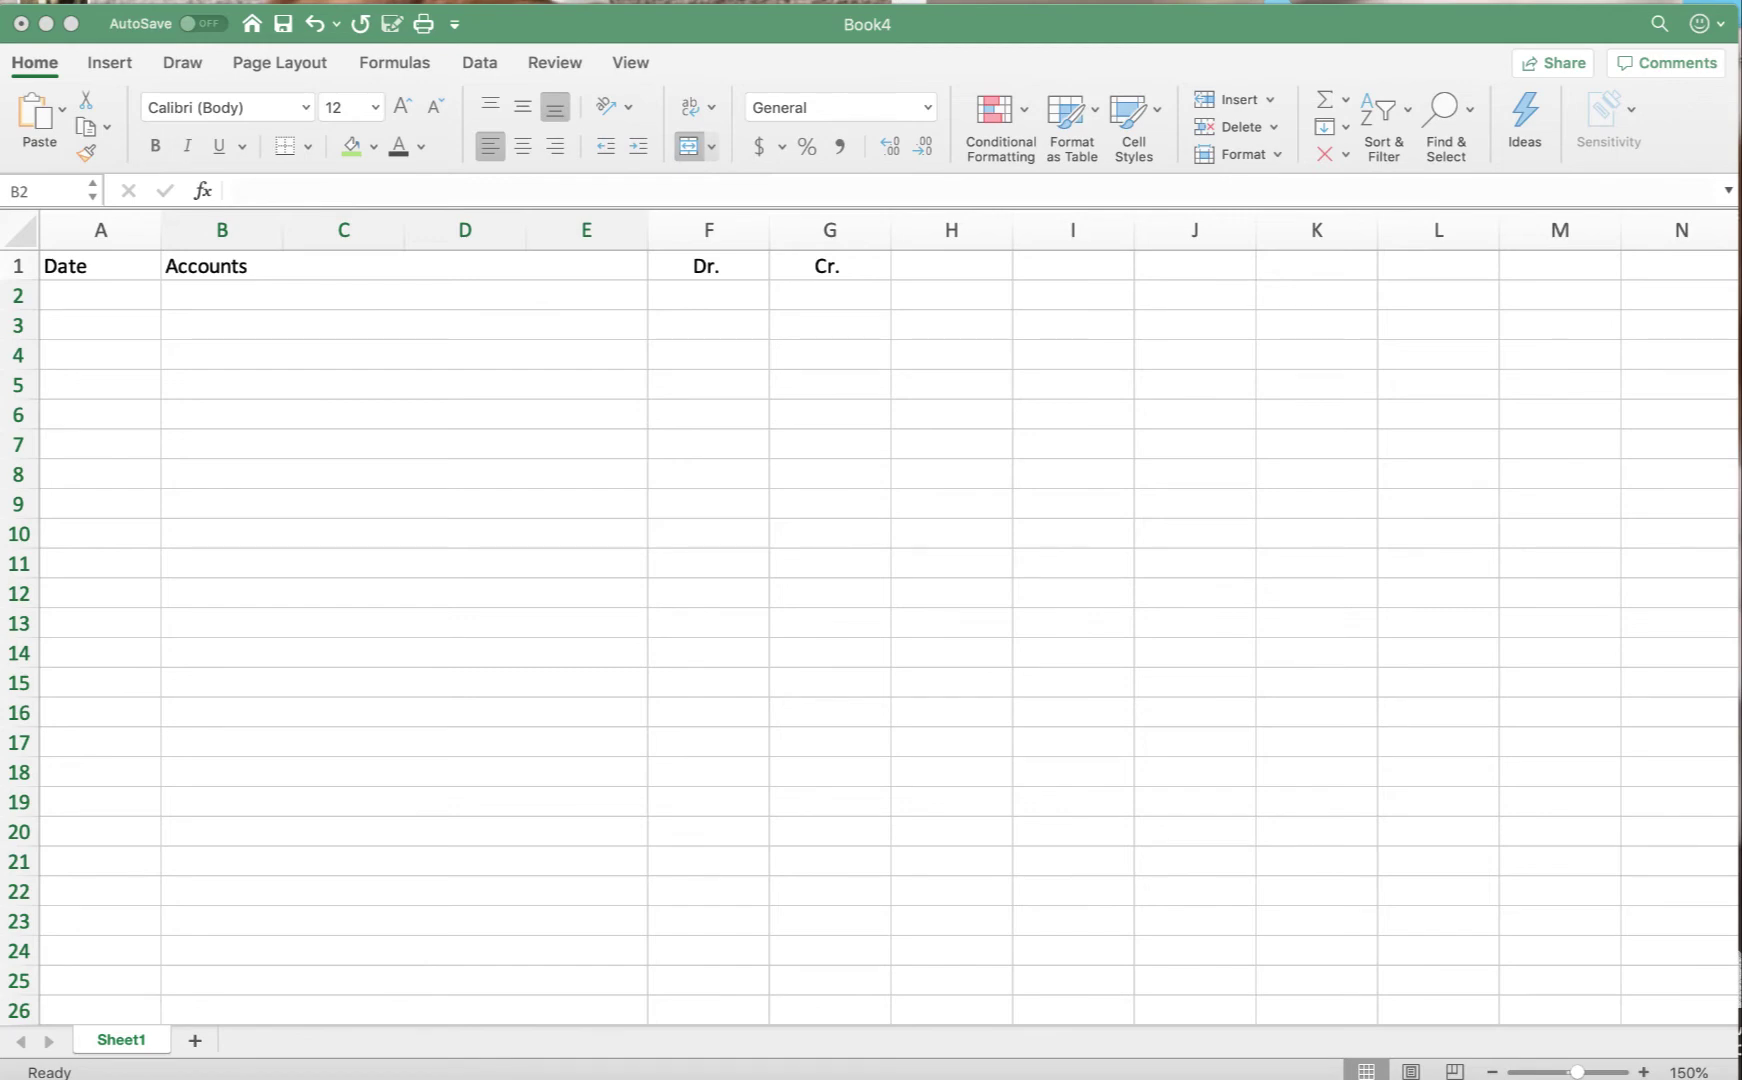
Step: Enter the labels a, b and c in cells I1 to I3
left_click(1068, 264)
left_click(1066, 262)
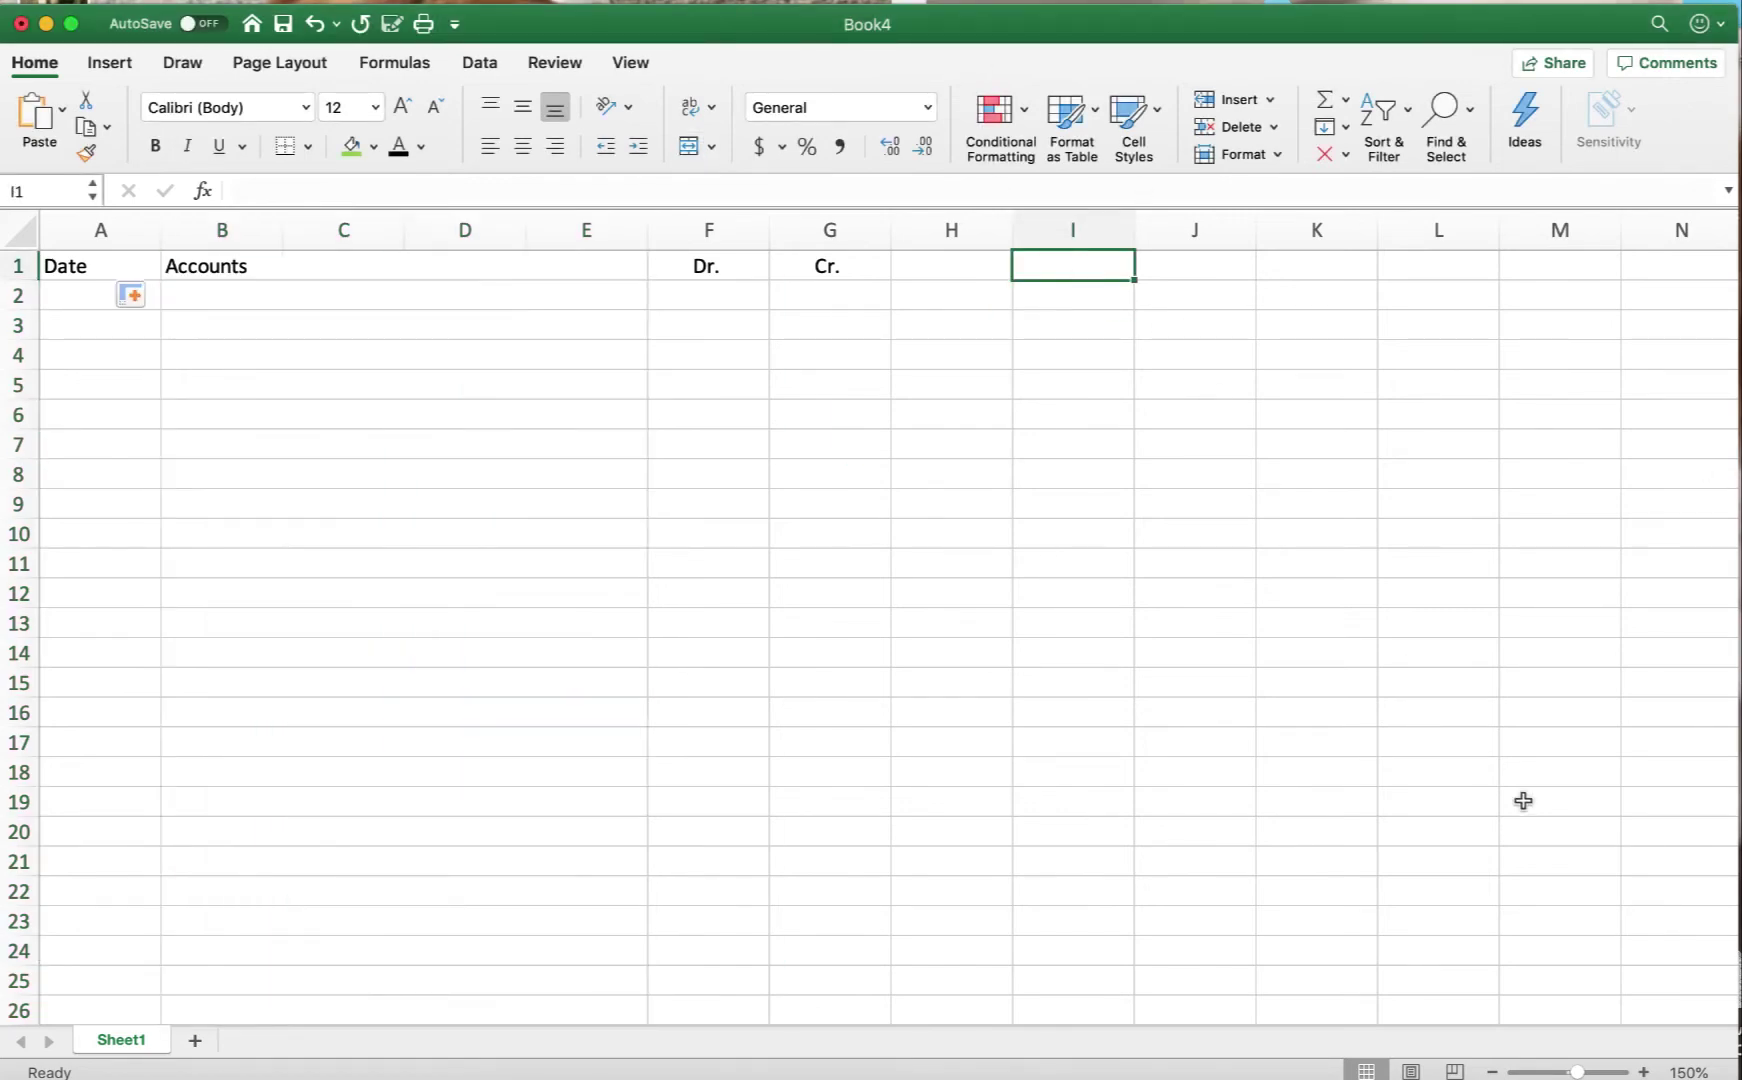
type("a")
key("Return")
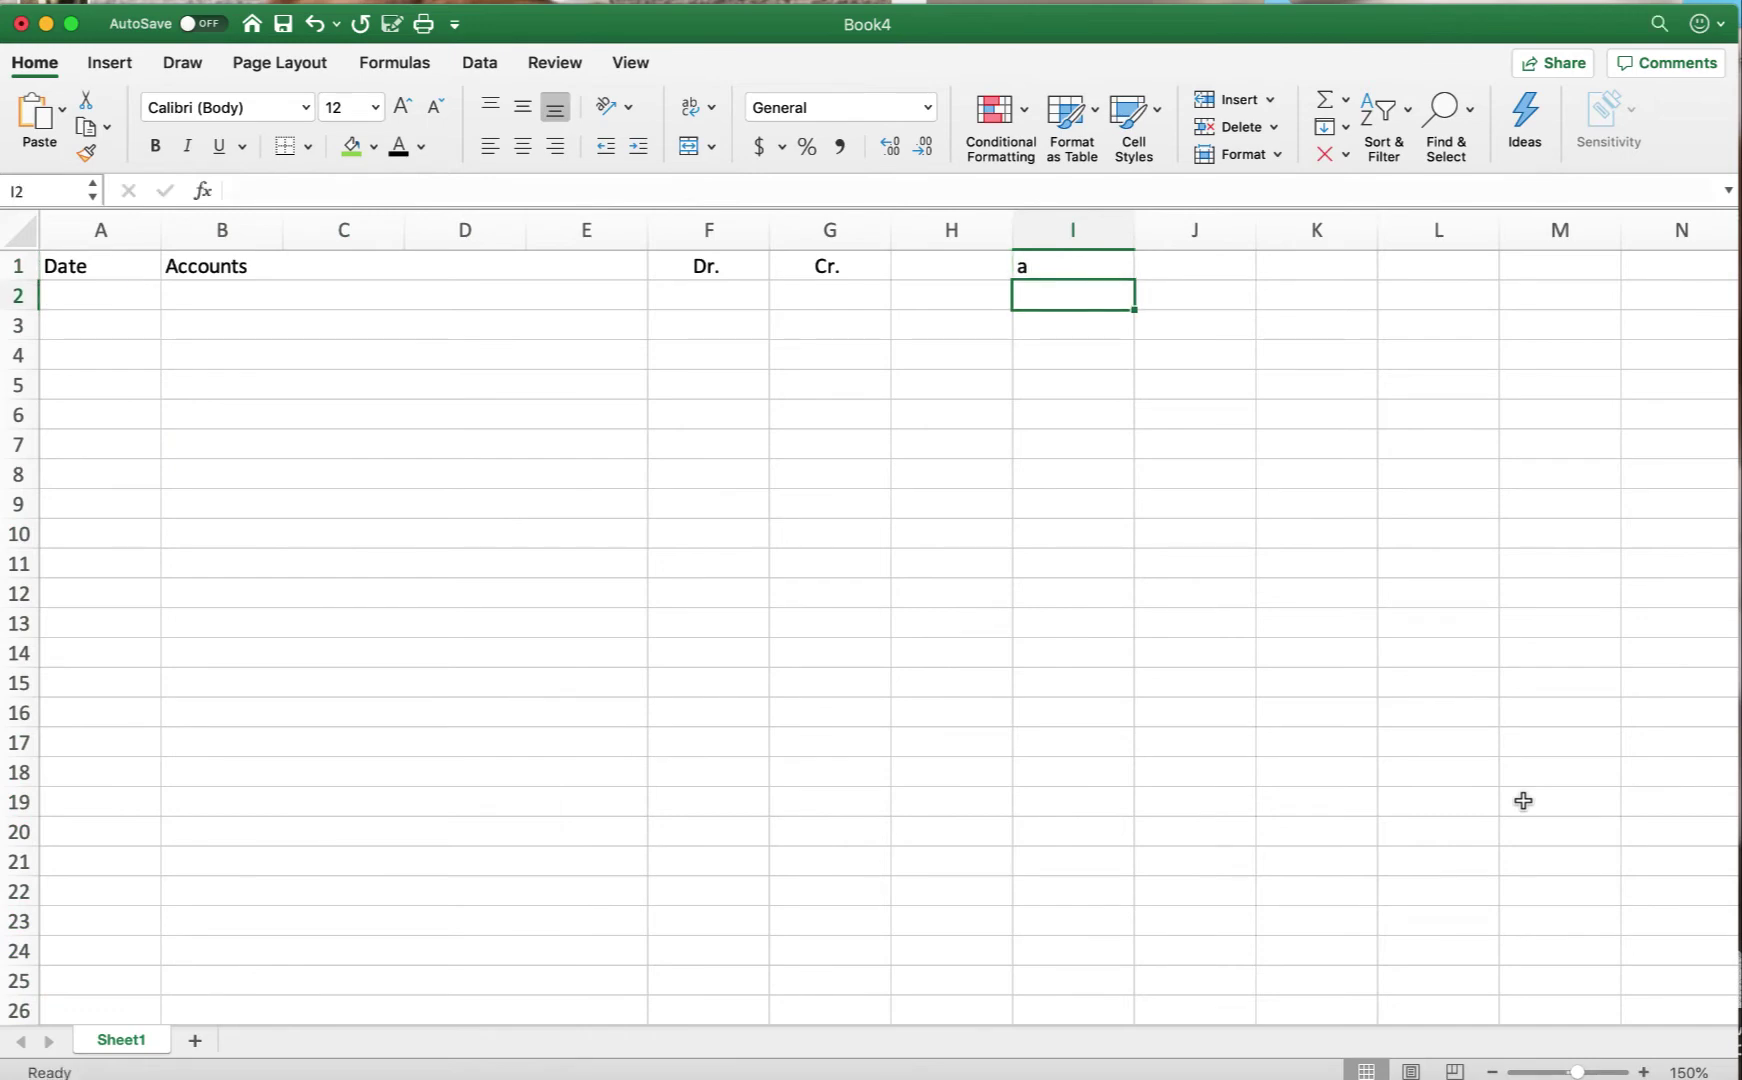
type("b")
key("Return")
type("c")
key("Return")
Step: Enter 17500, 12500 and 5300 in cells J1 to J3 beside the labels
key("Right")
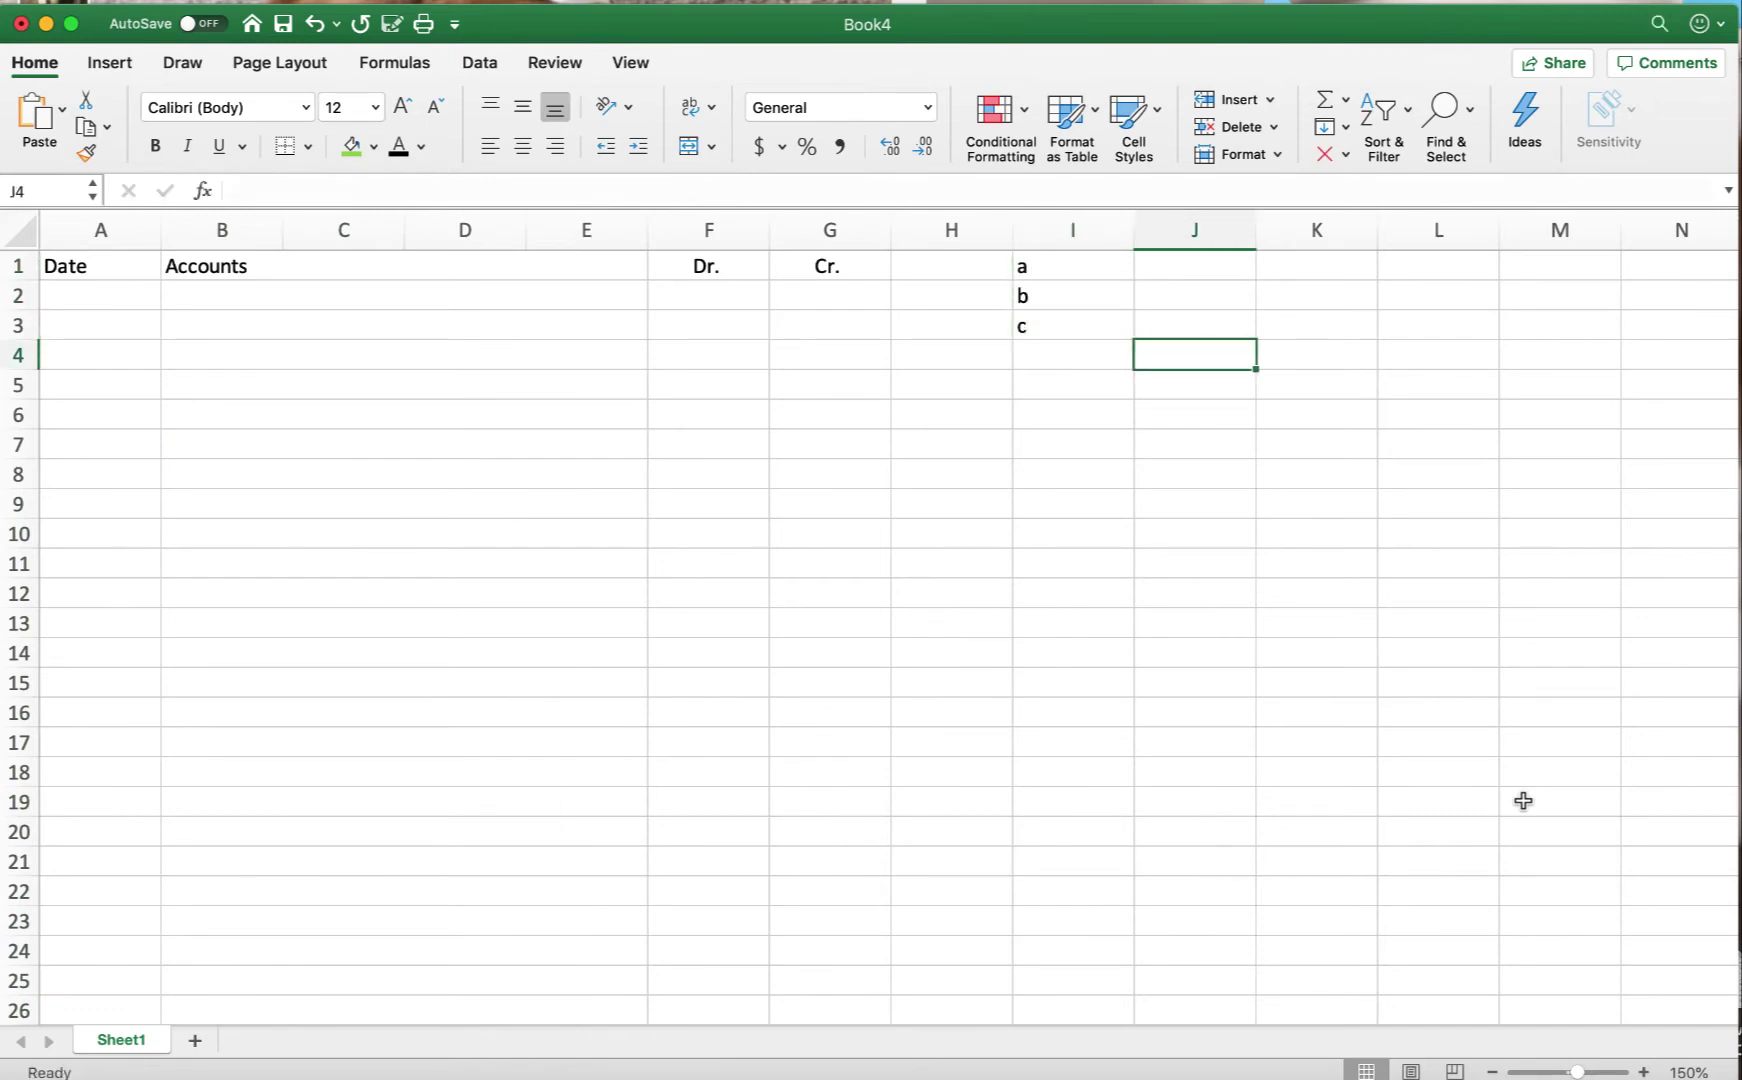
key("Up")
key("Up")
key("Up")
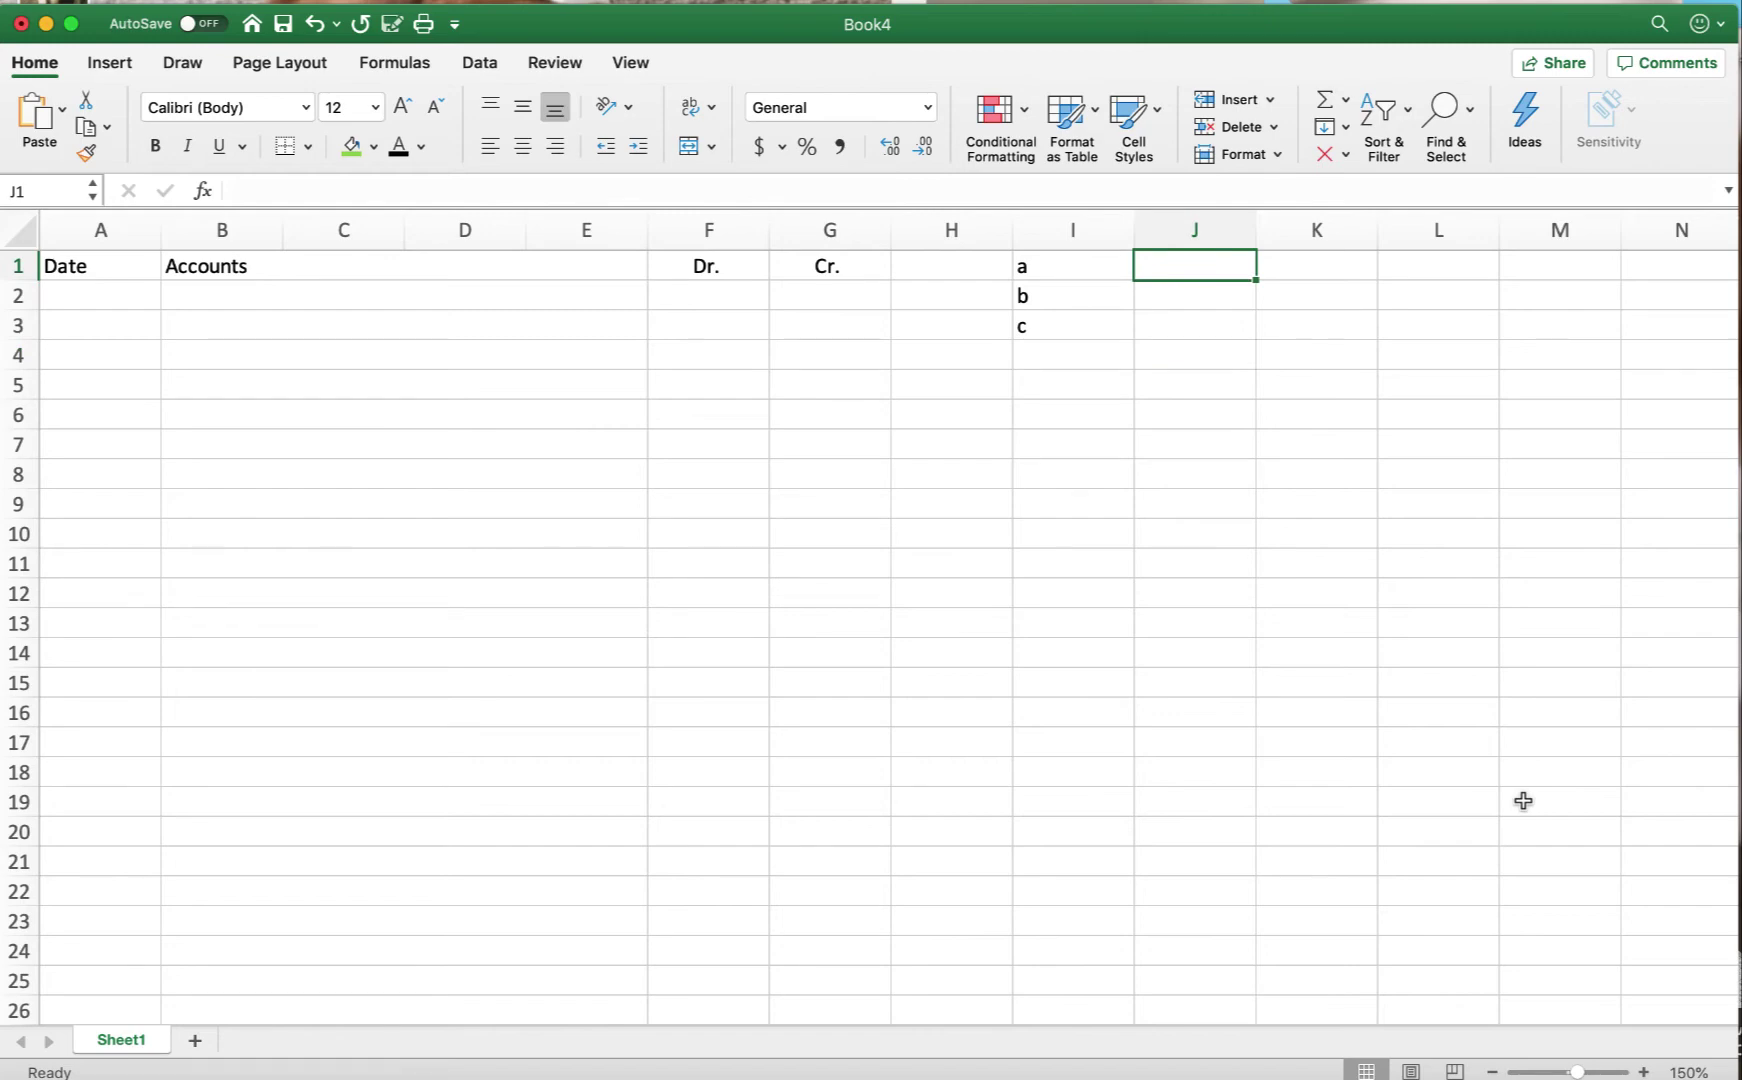
type("17500")
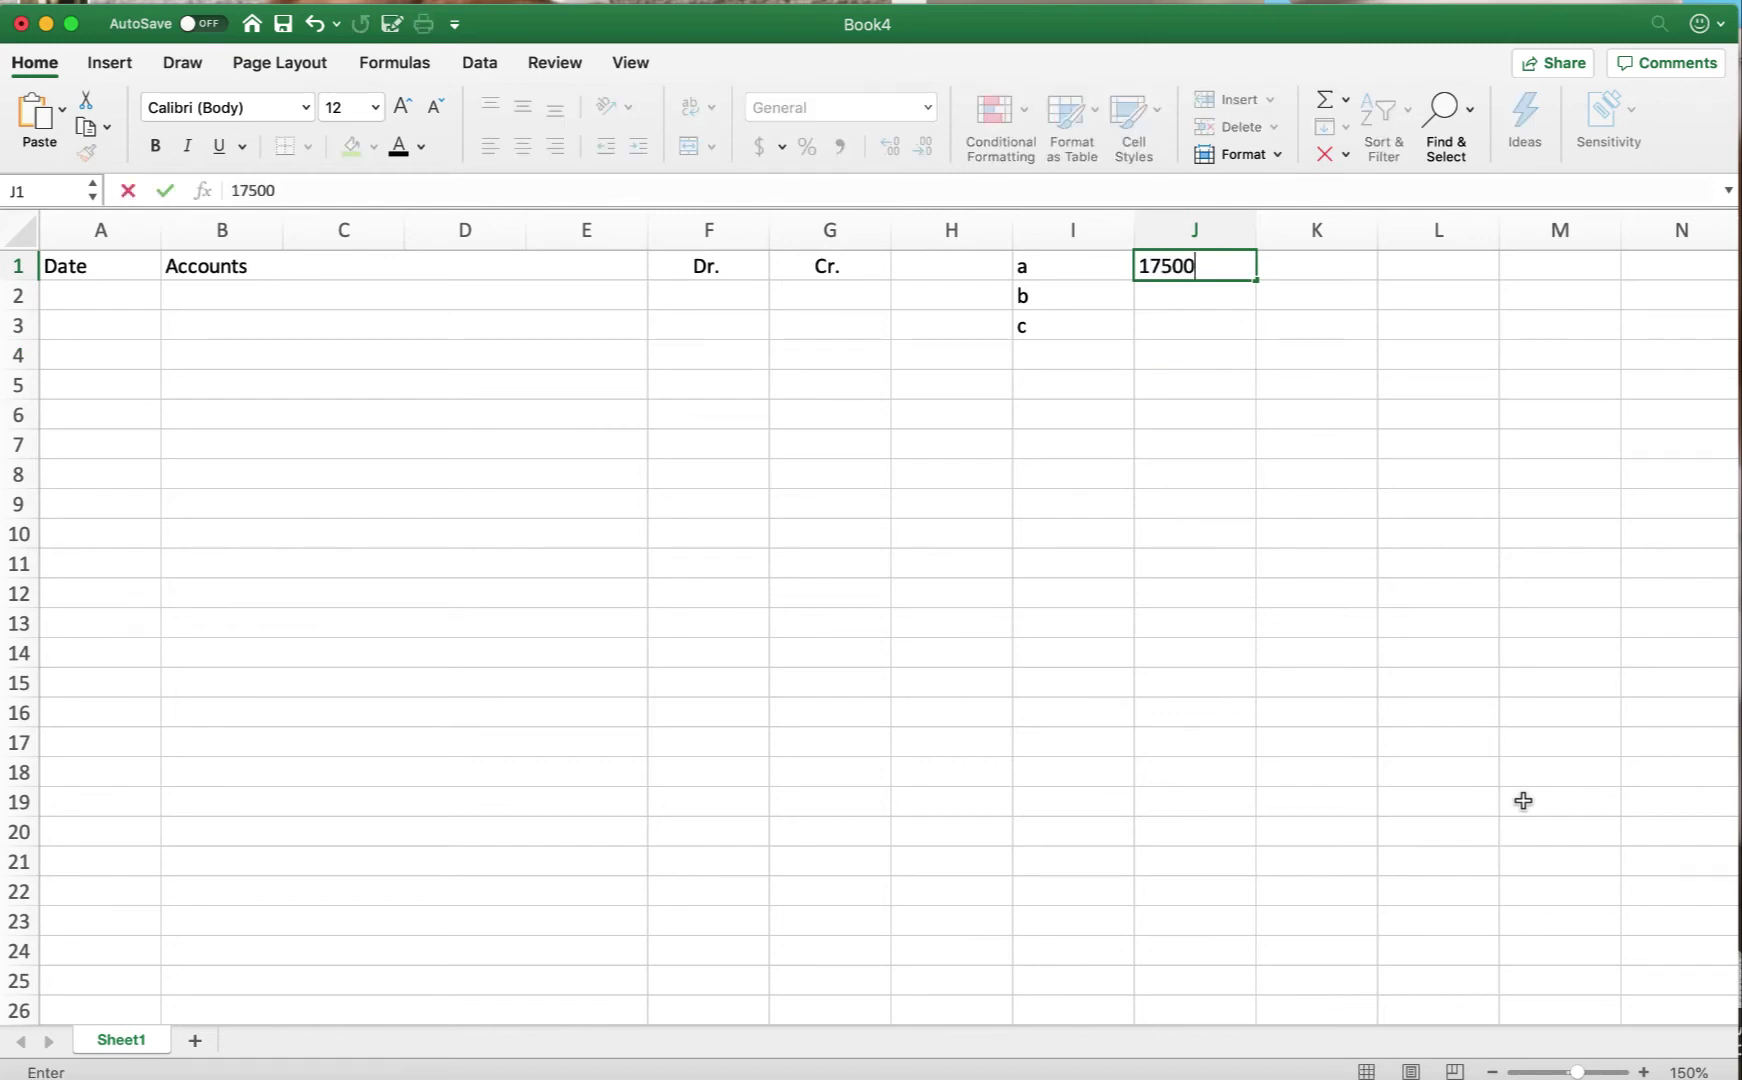
key("Return")
type("12500")
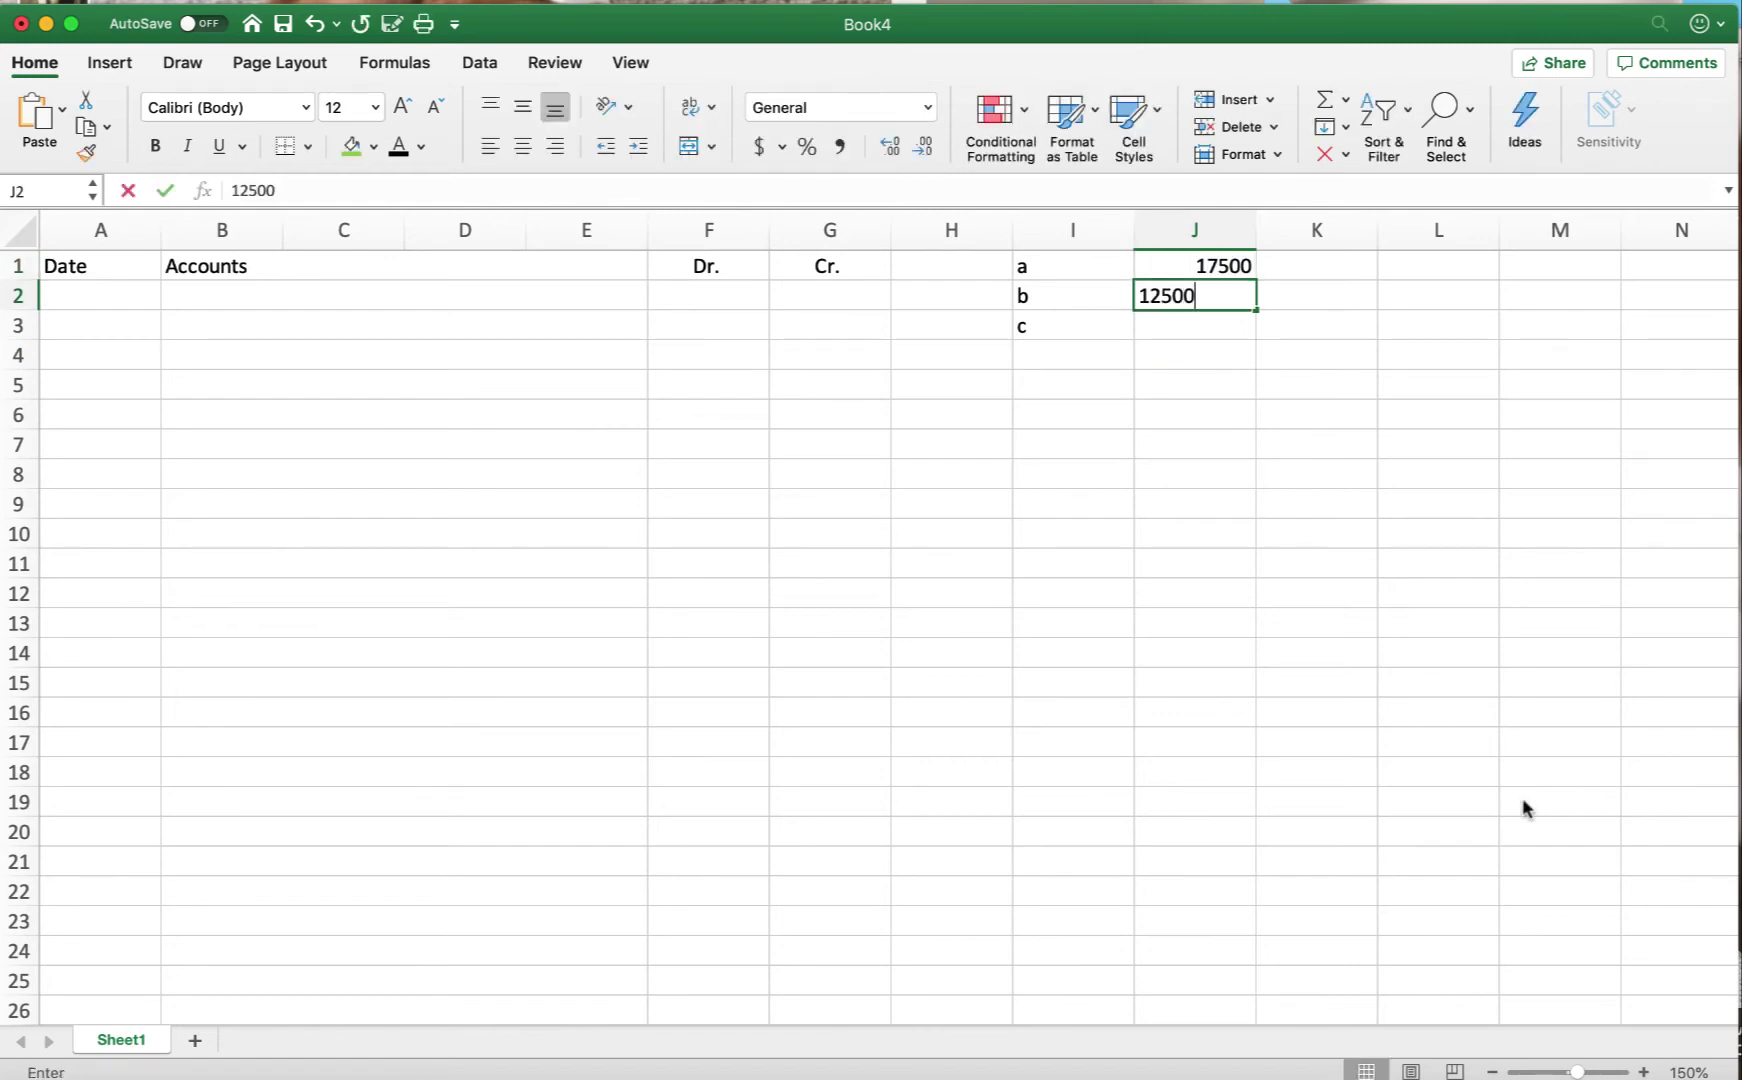
key("Return")
type("5300")
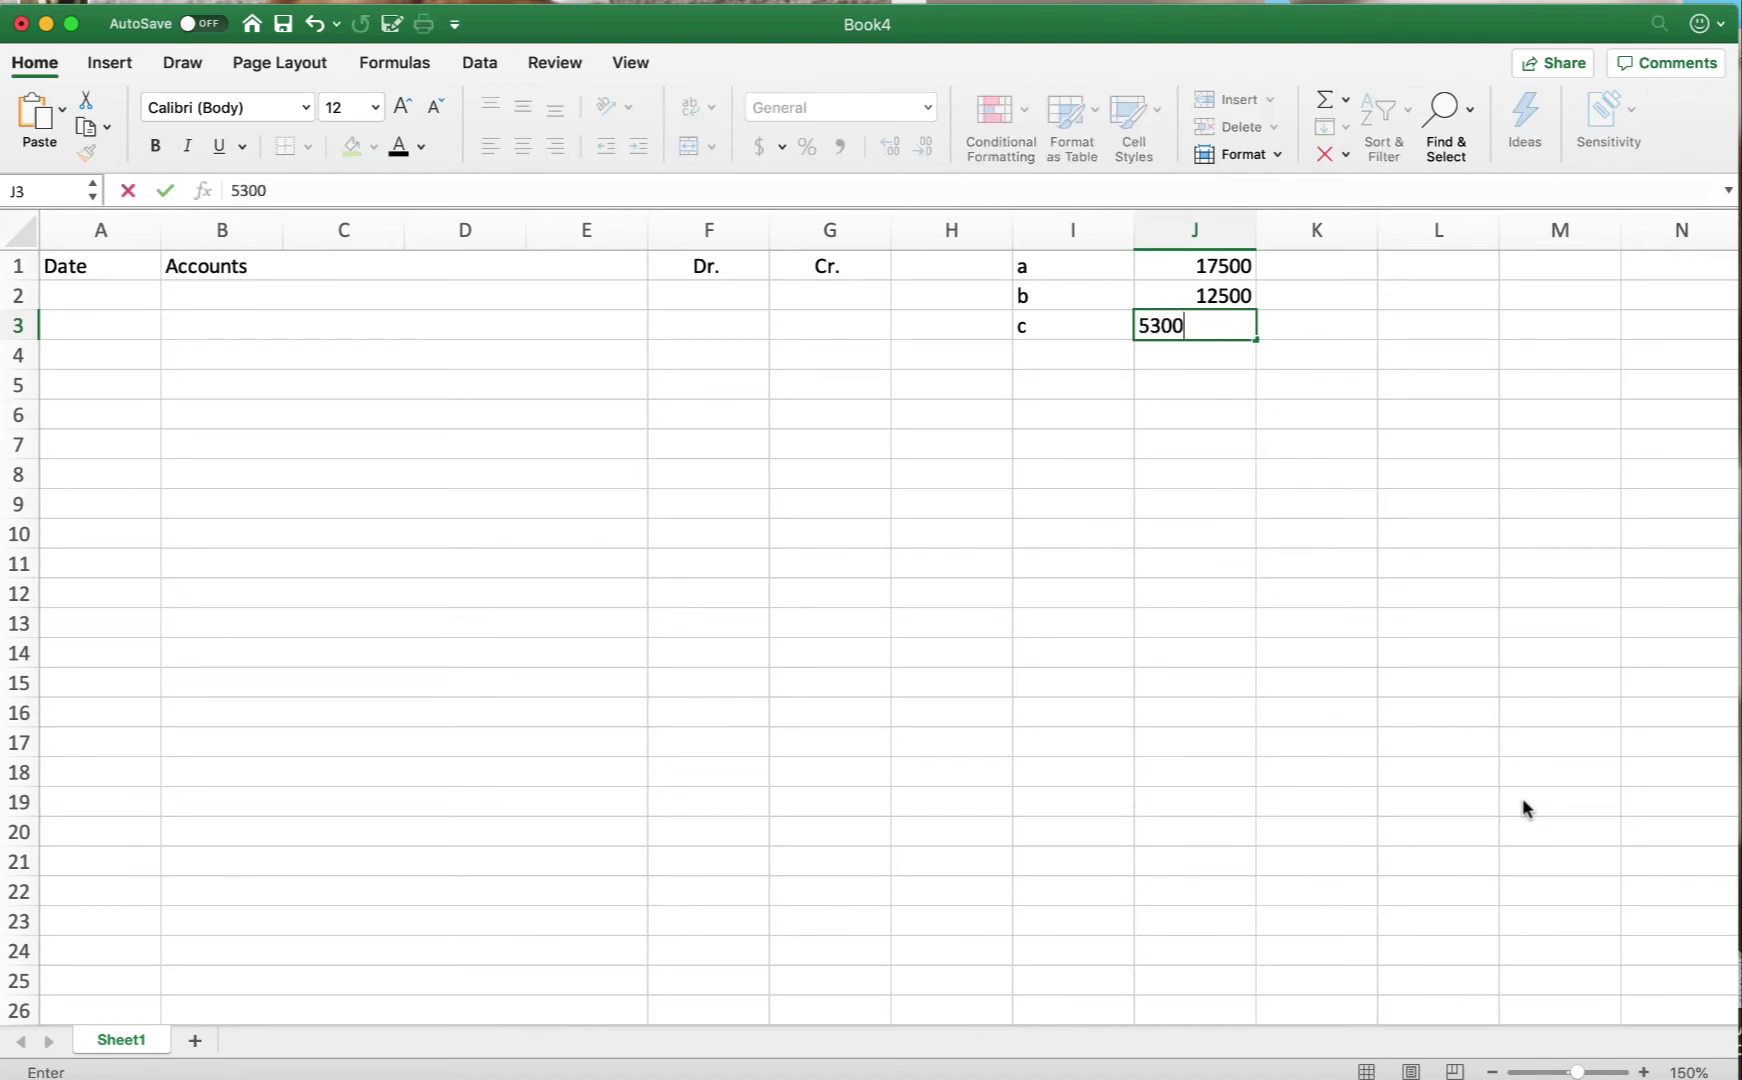
key("Return")
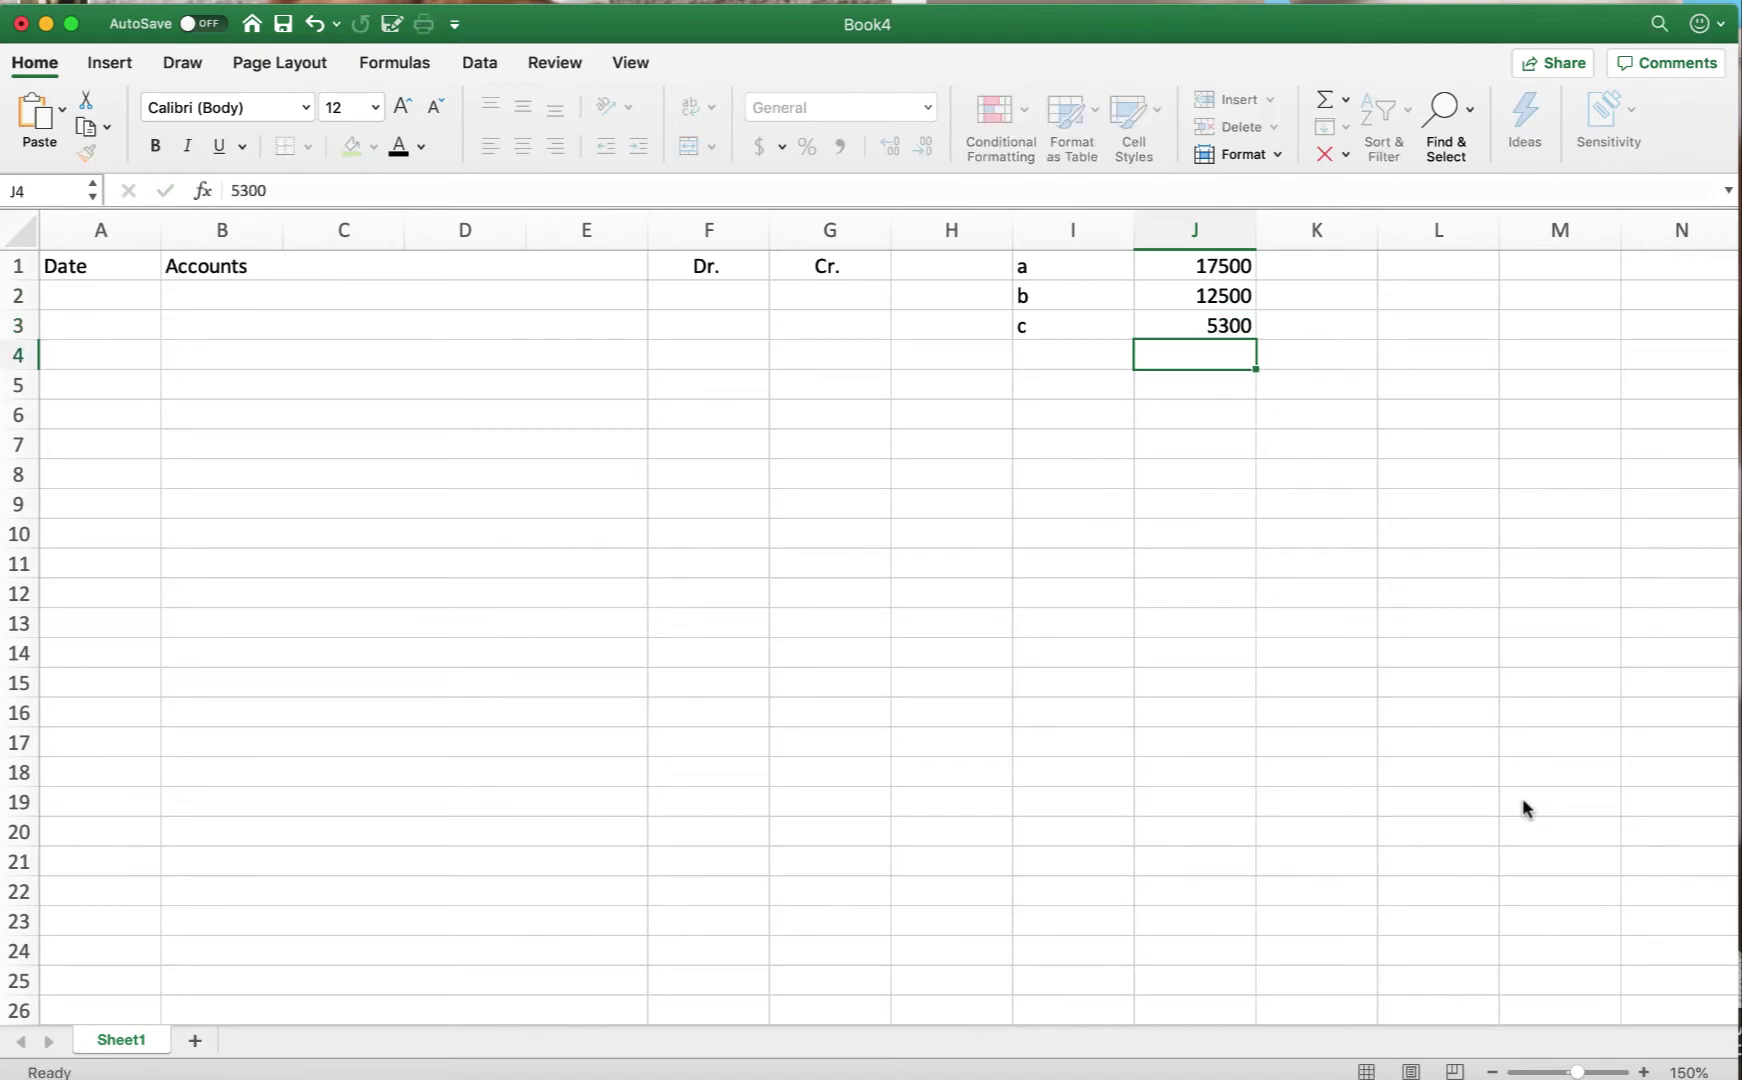
Step: Change the amount for c in cell J3 to 53000
left_click(1232, 327)
double_click(1232, 327)
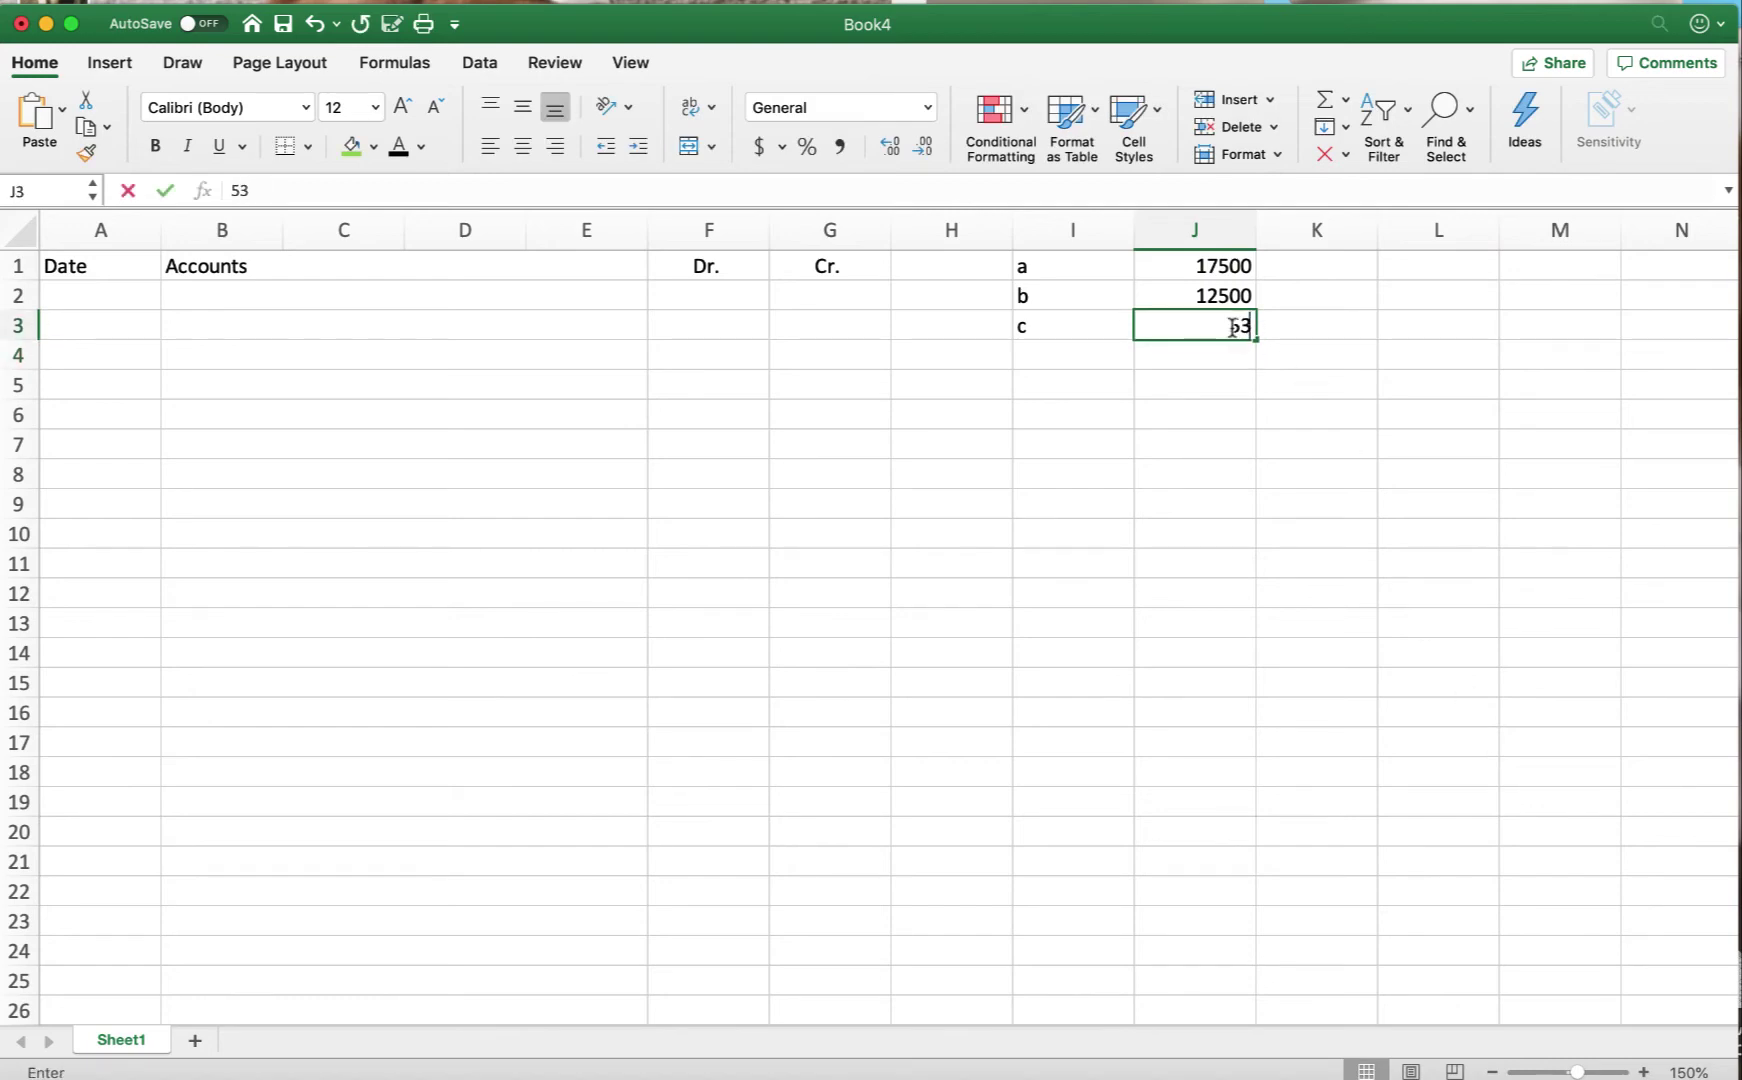
type("00")
key("Return")
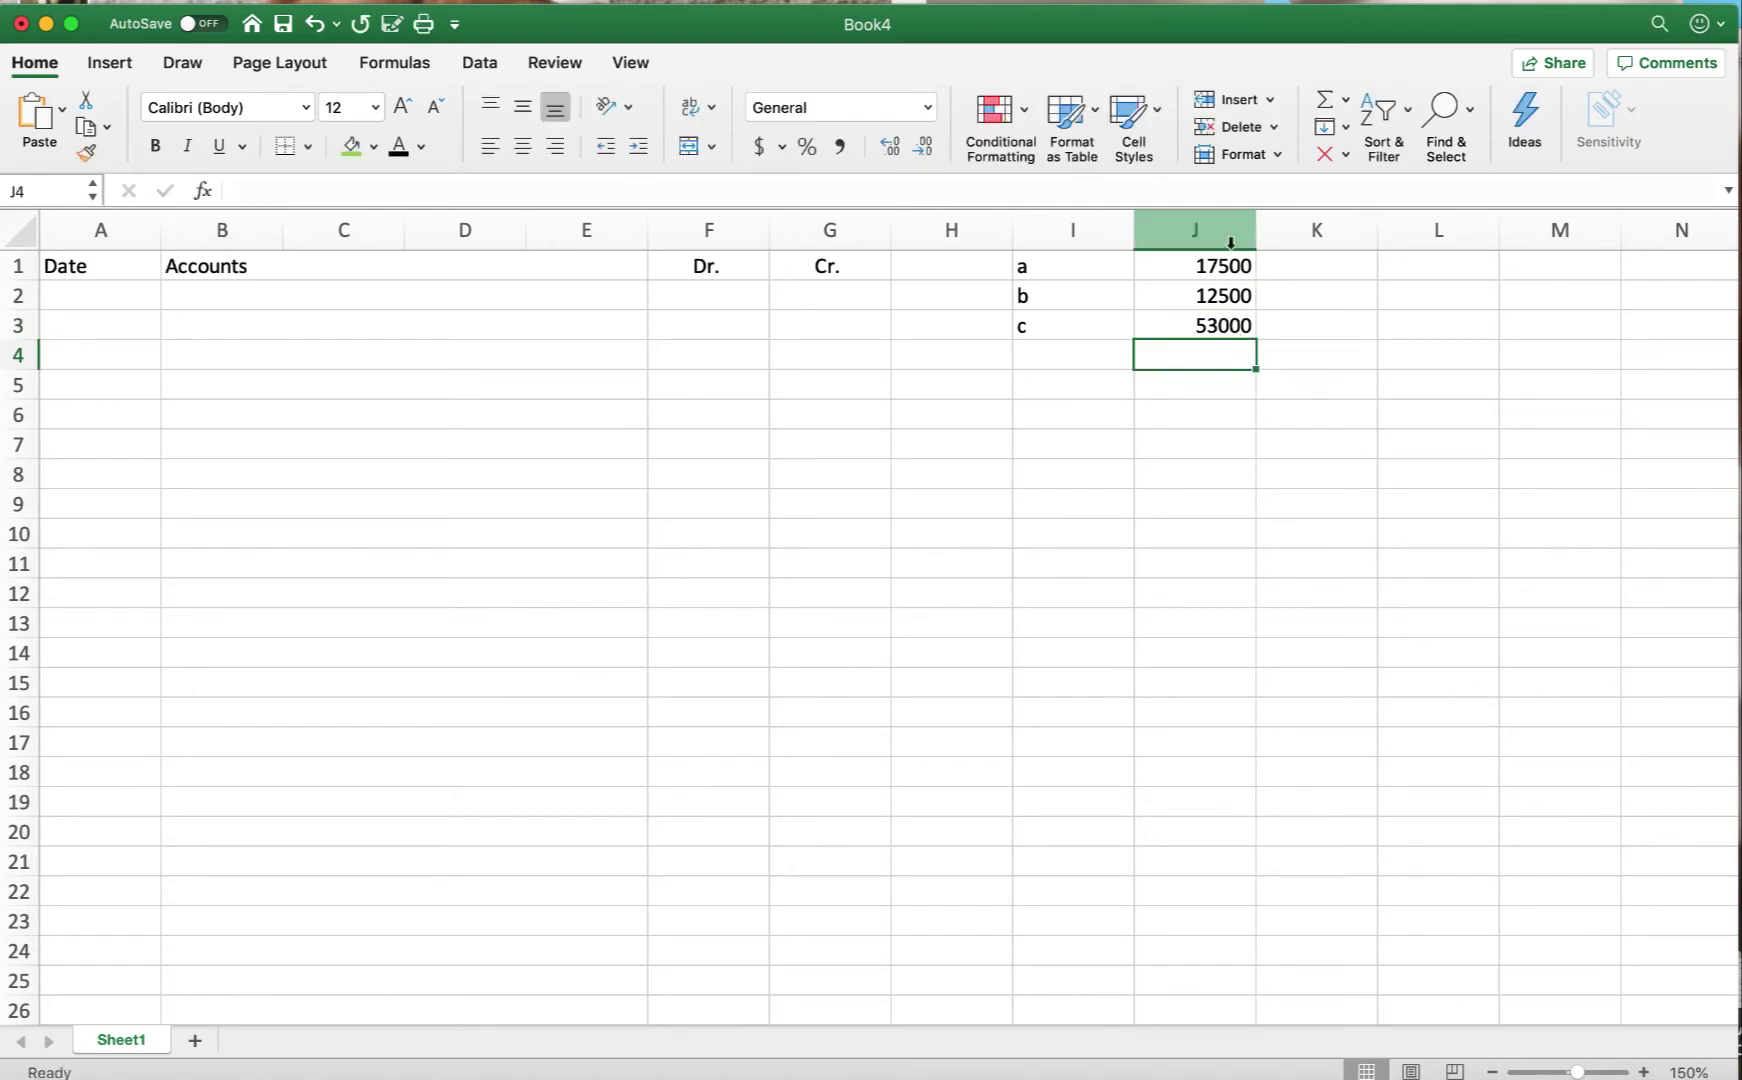
Step: Format columns J and K with the comma number style and no decimal places
left_click_drag(1226, 234, 1300, 234)
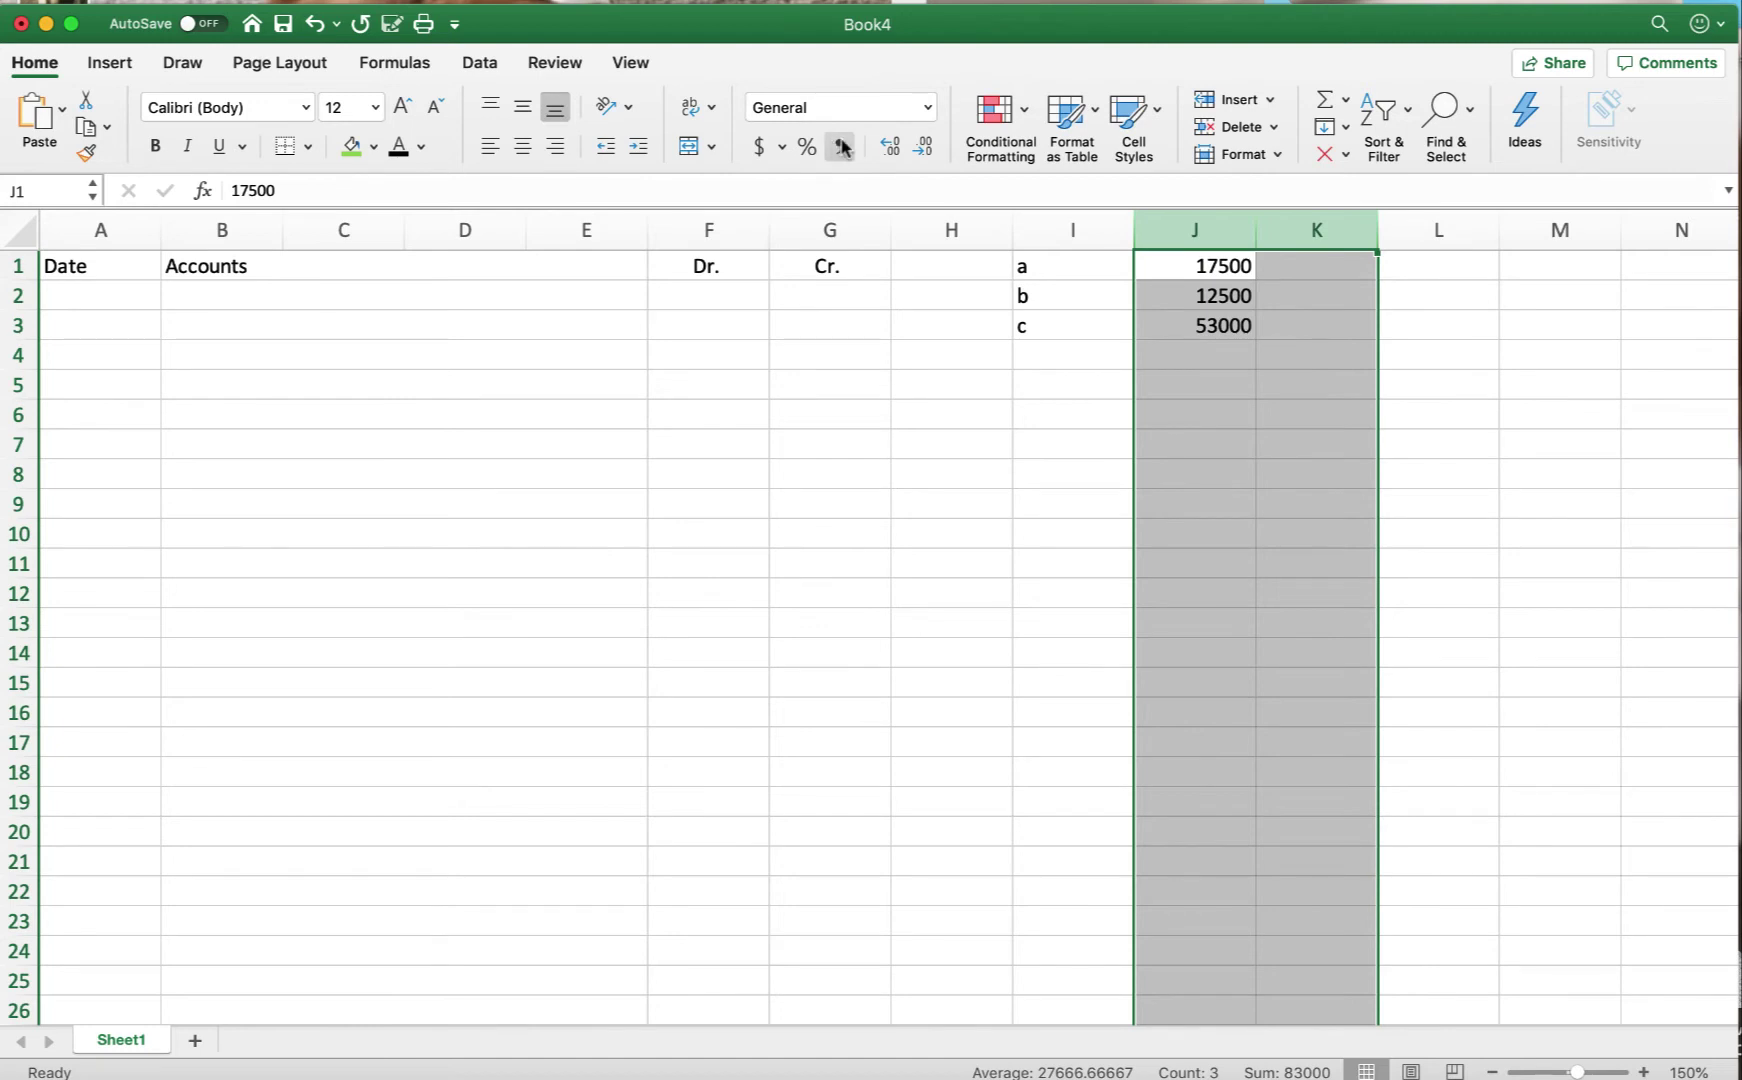
left_click(839, 146)
left_click(922, 146)
left_click(922, 146)
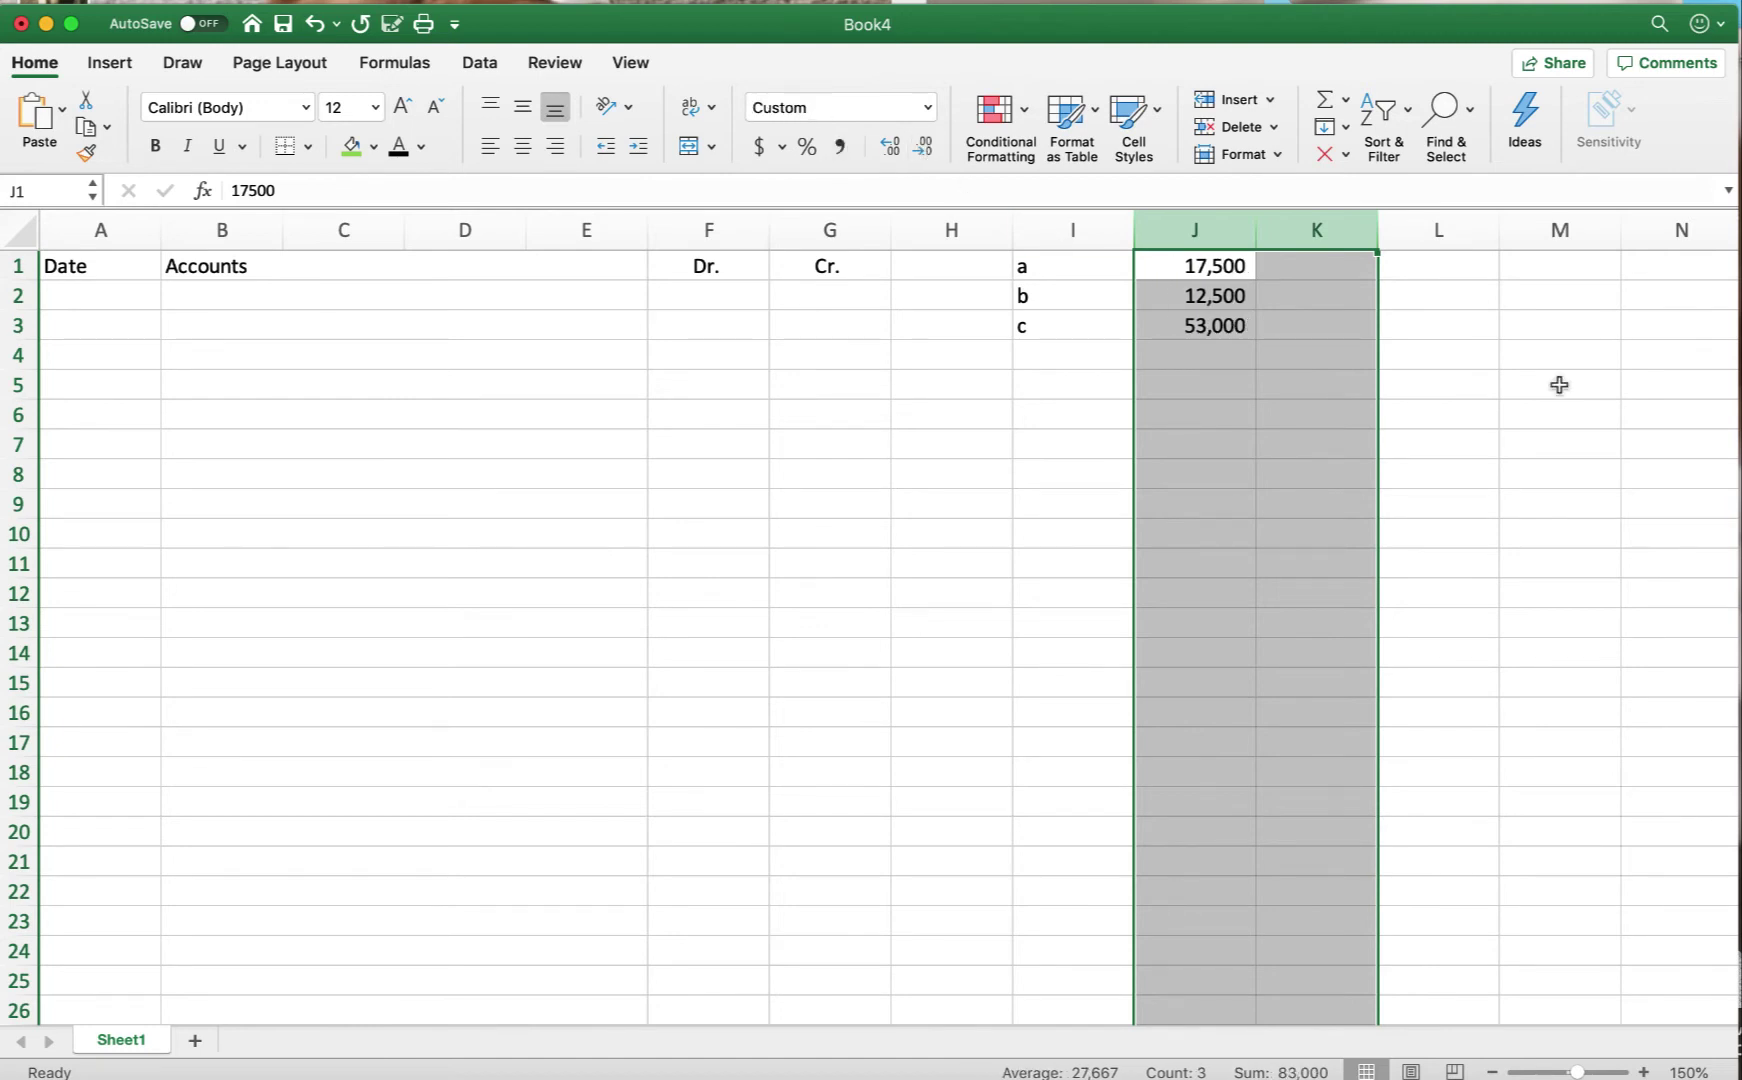
Step: Enter 16000, 14000 and 21000 in cells K1 to K3
left_click(1336, 265)
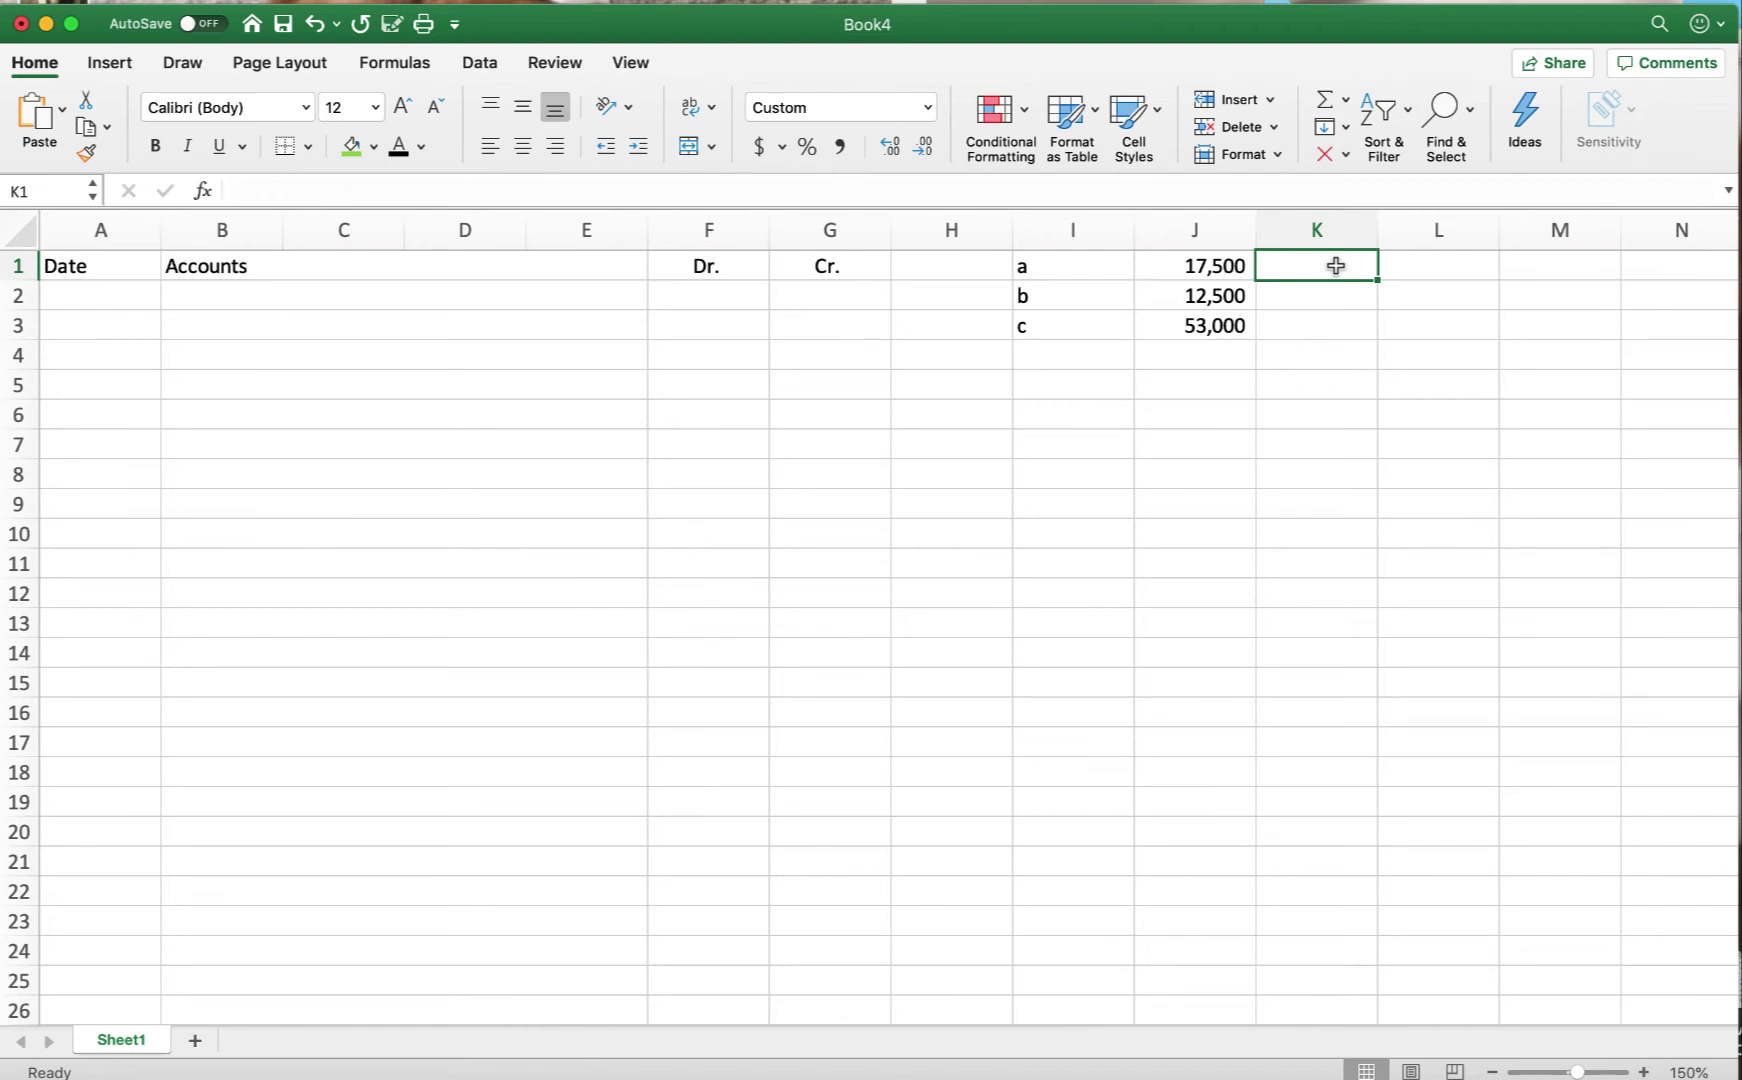
type("16000")
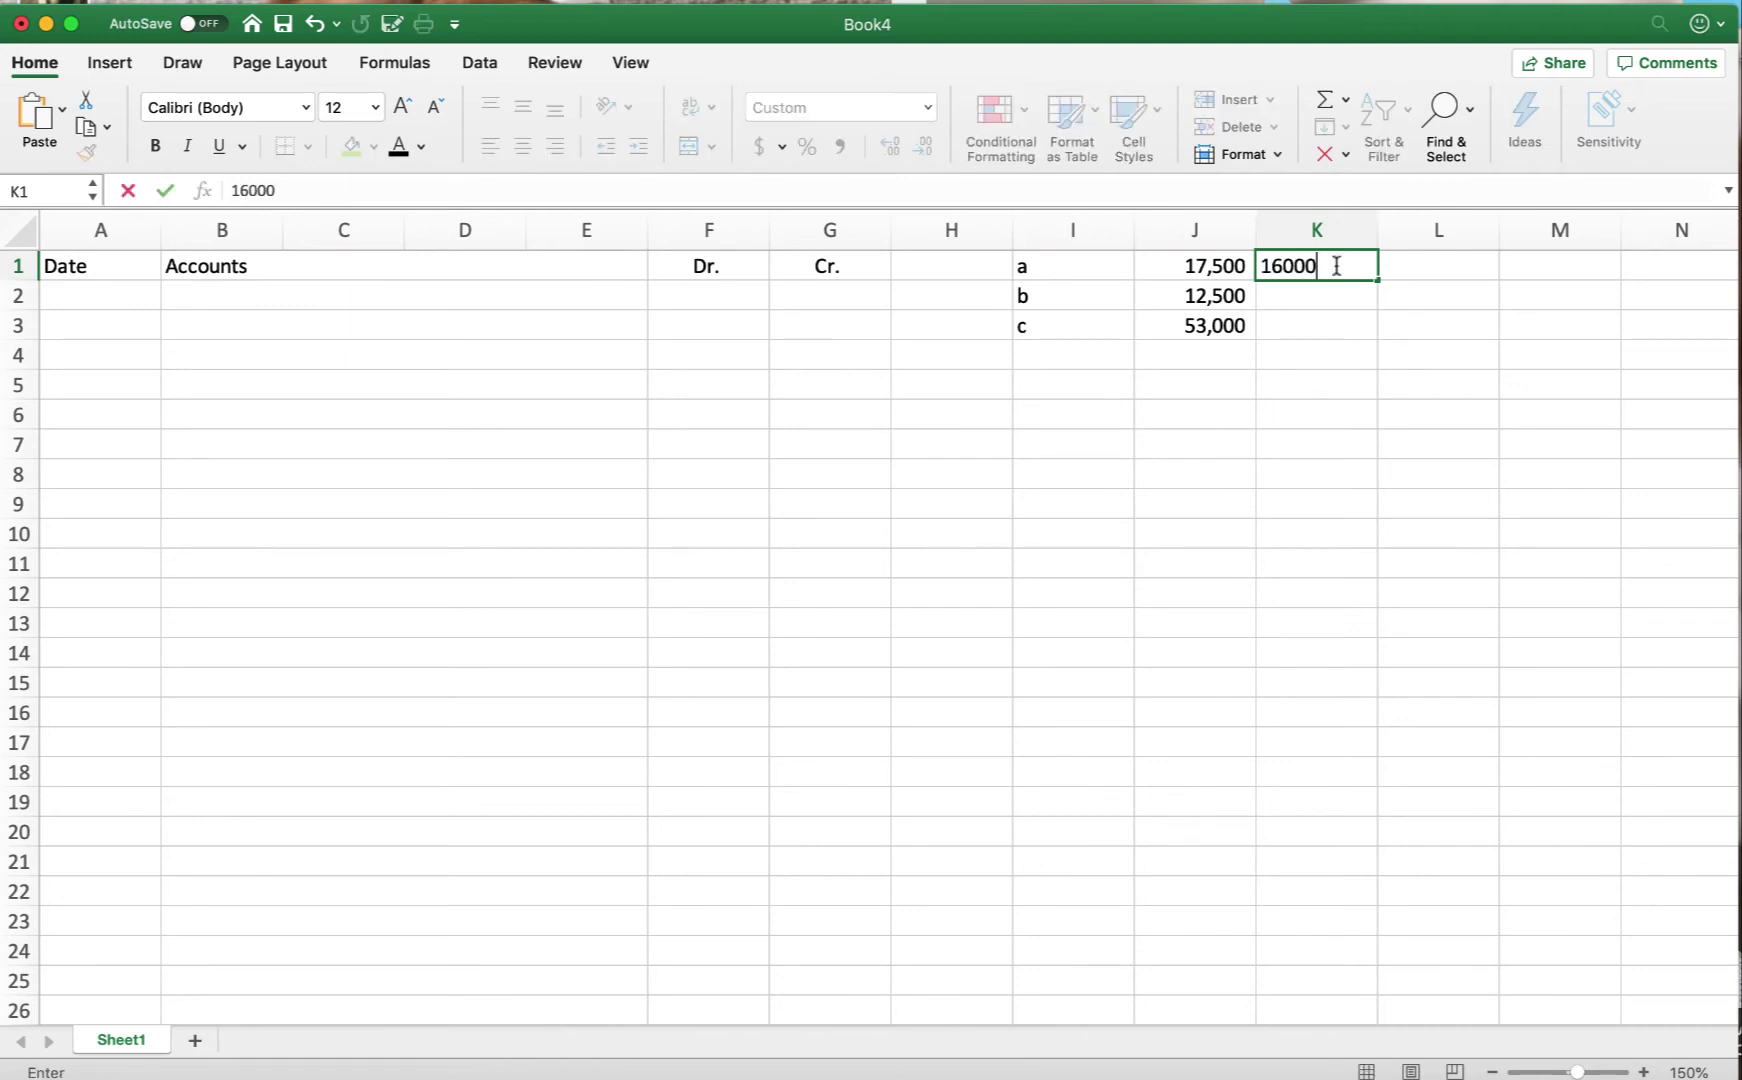
key("Return")
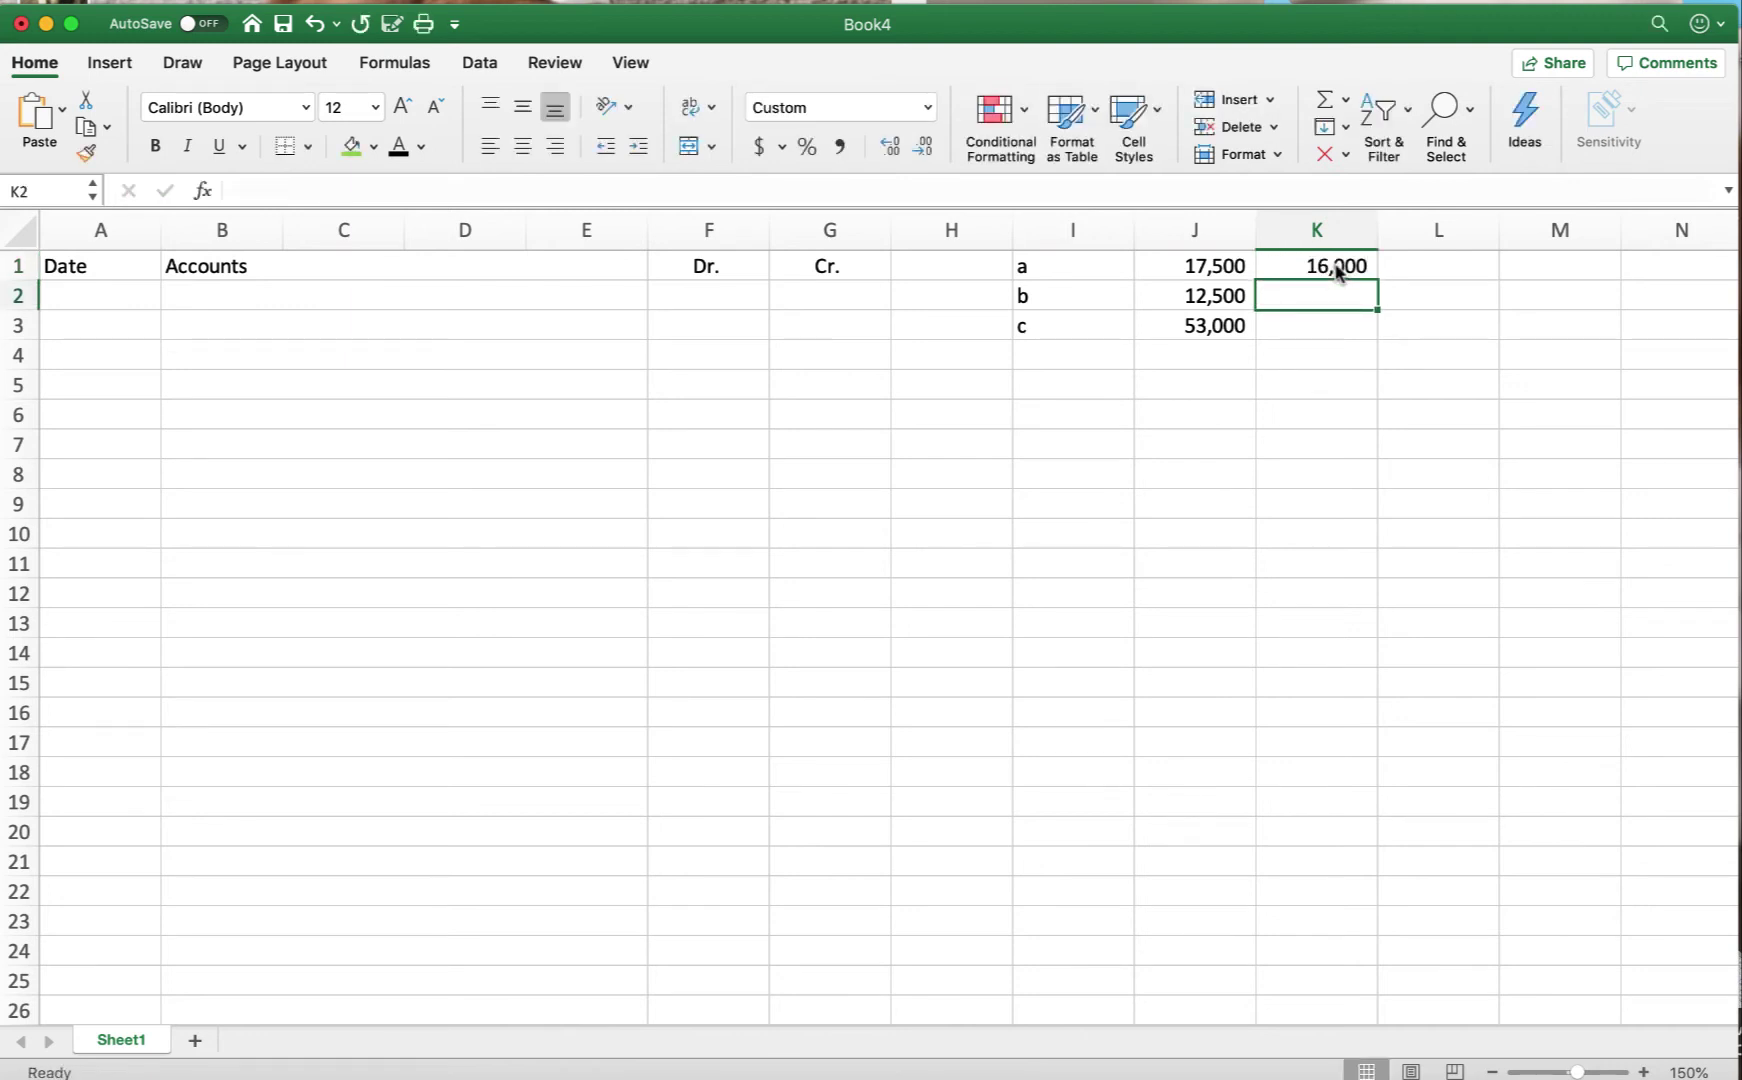
type("14000")
key("Return")
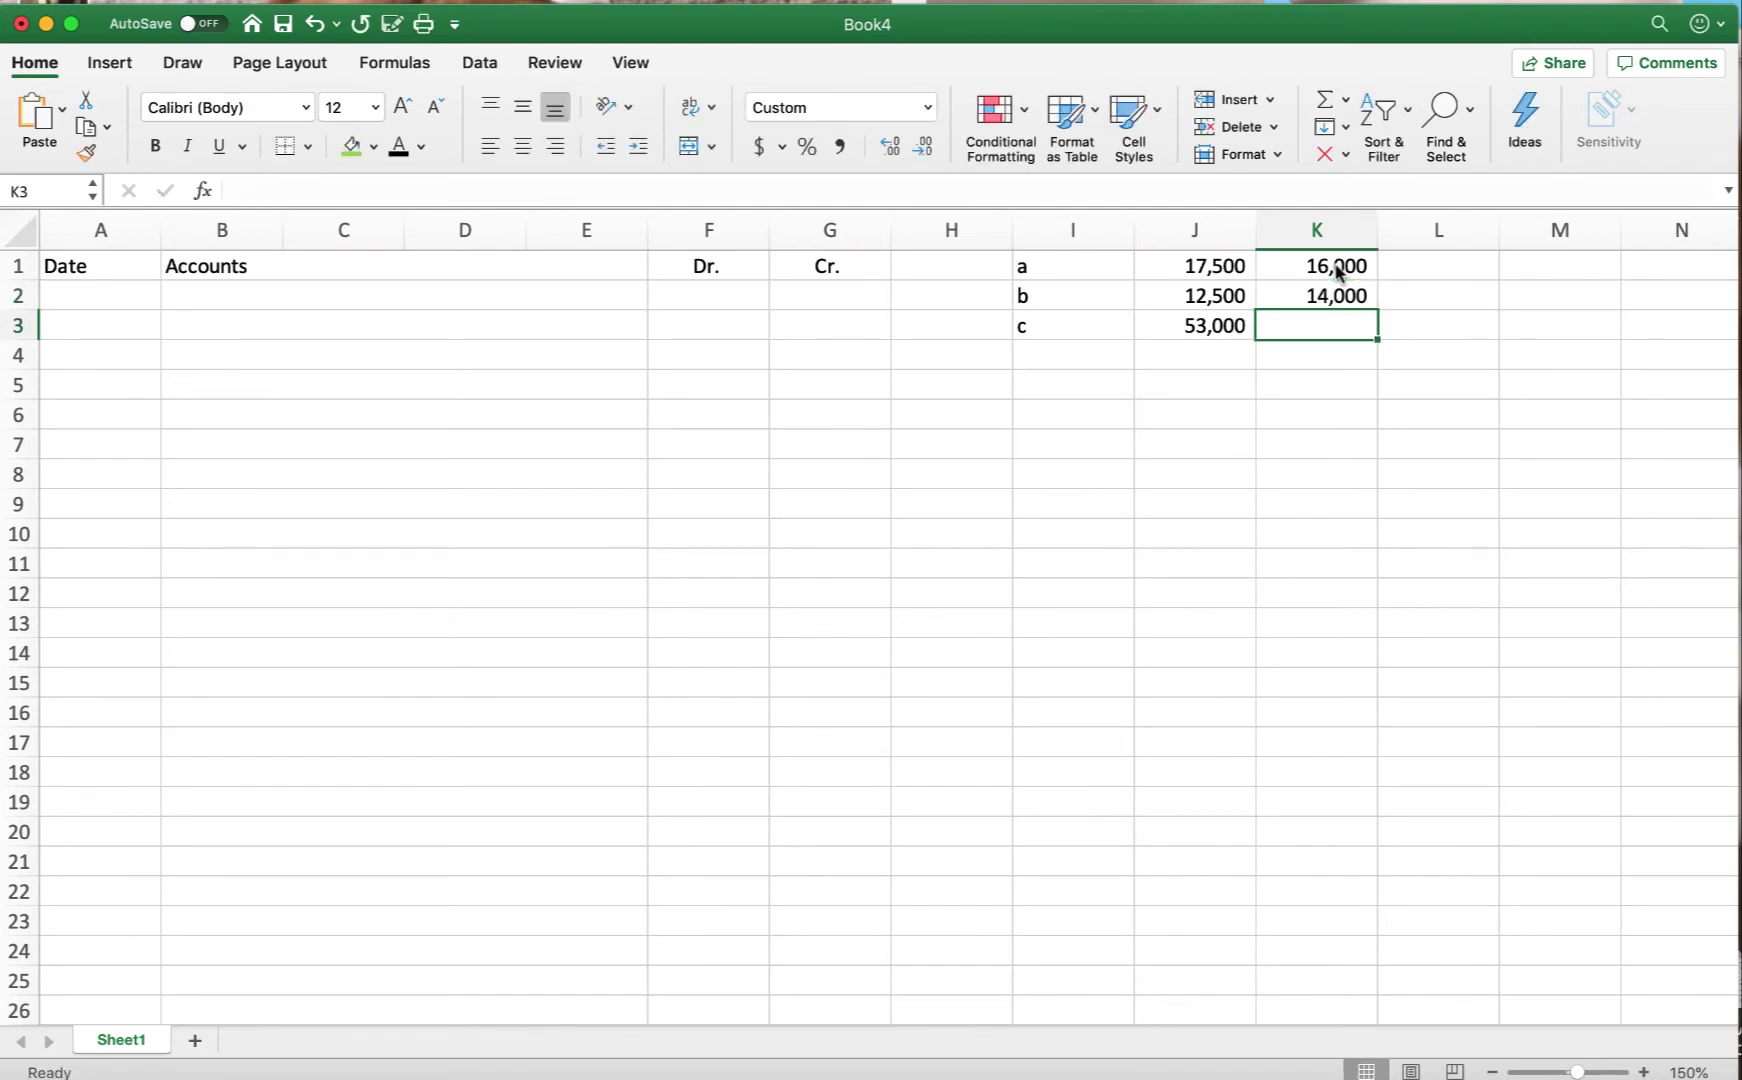
type("21000")
key("Return")
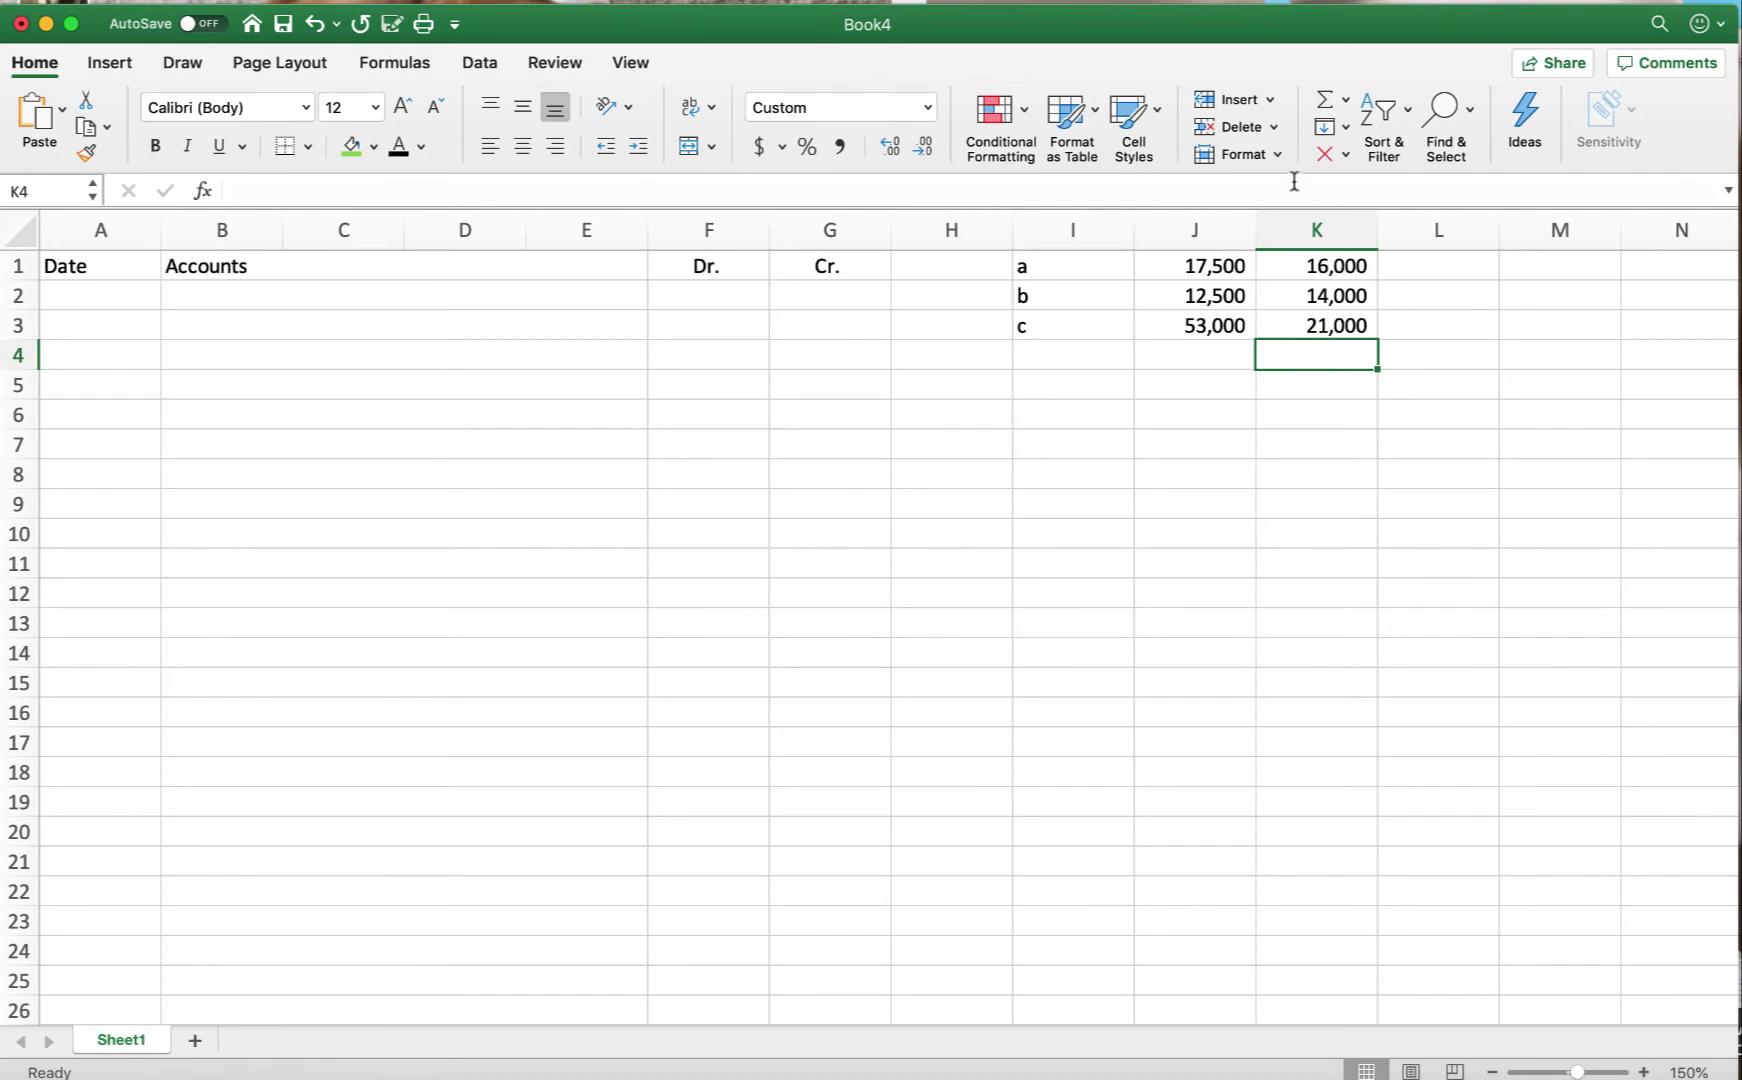
Step: Change the amount for c in cell J3 to 23000
left_click(1208, 327)
type("23000")
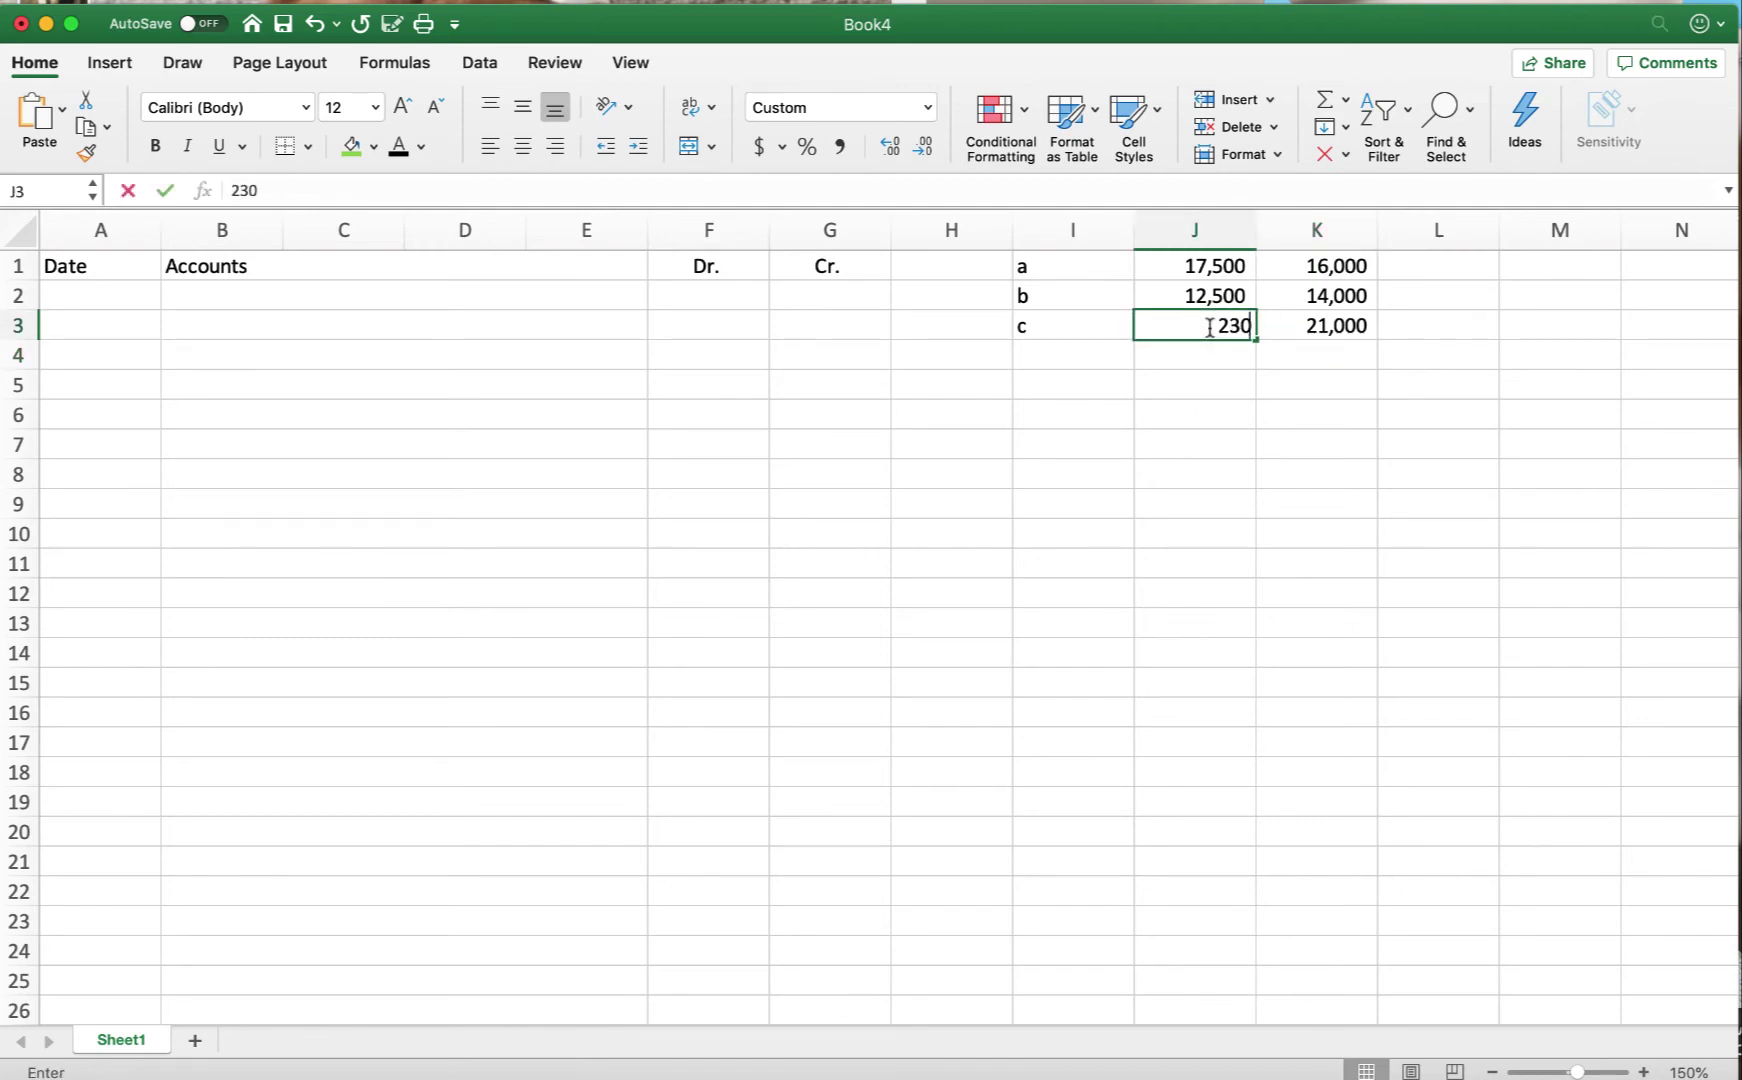
key("Return")
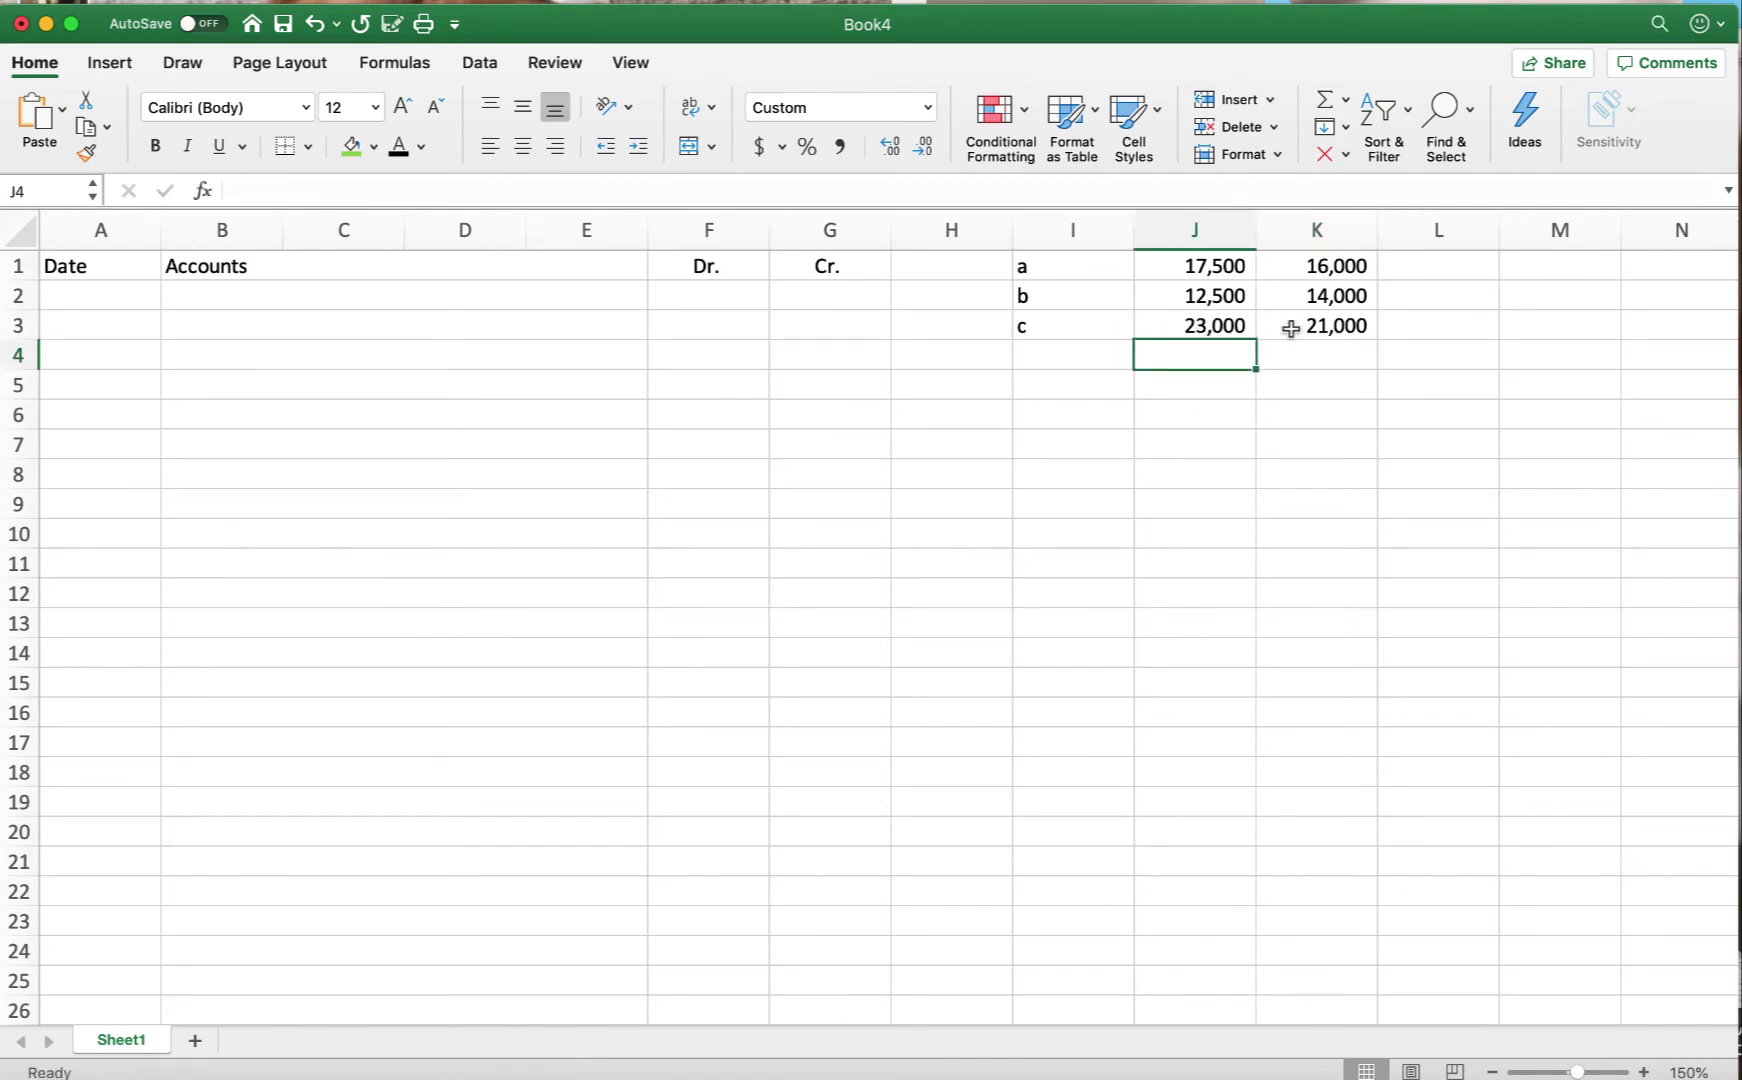
Step: Add a bottom border beneath the amounts for c in cells J3 and K3
left_click_drag(1192, 326, 1287, 326)
scroll(1287, 326, "down", 1)
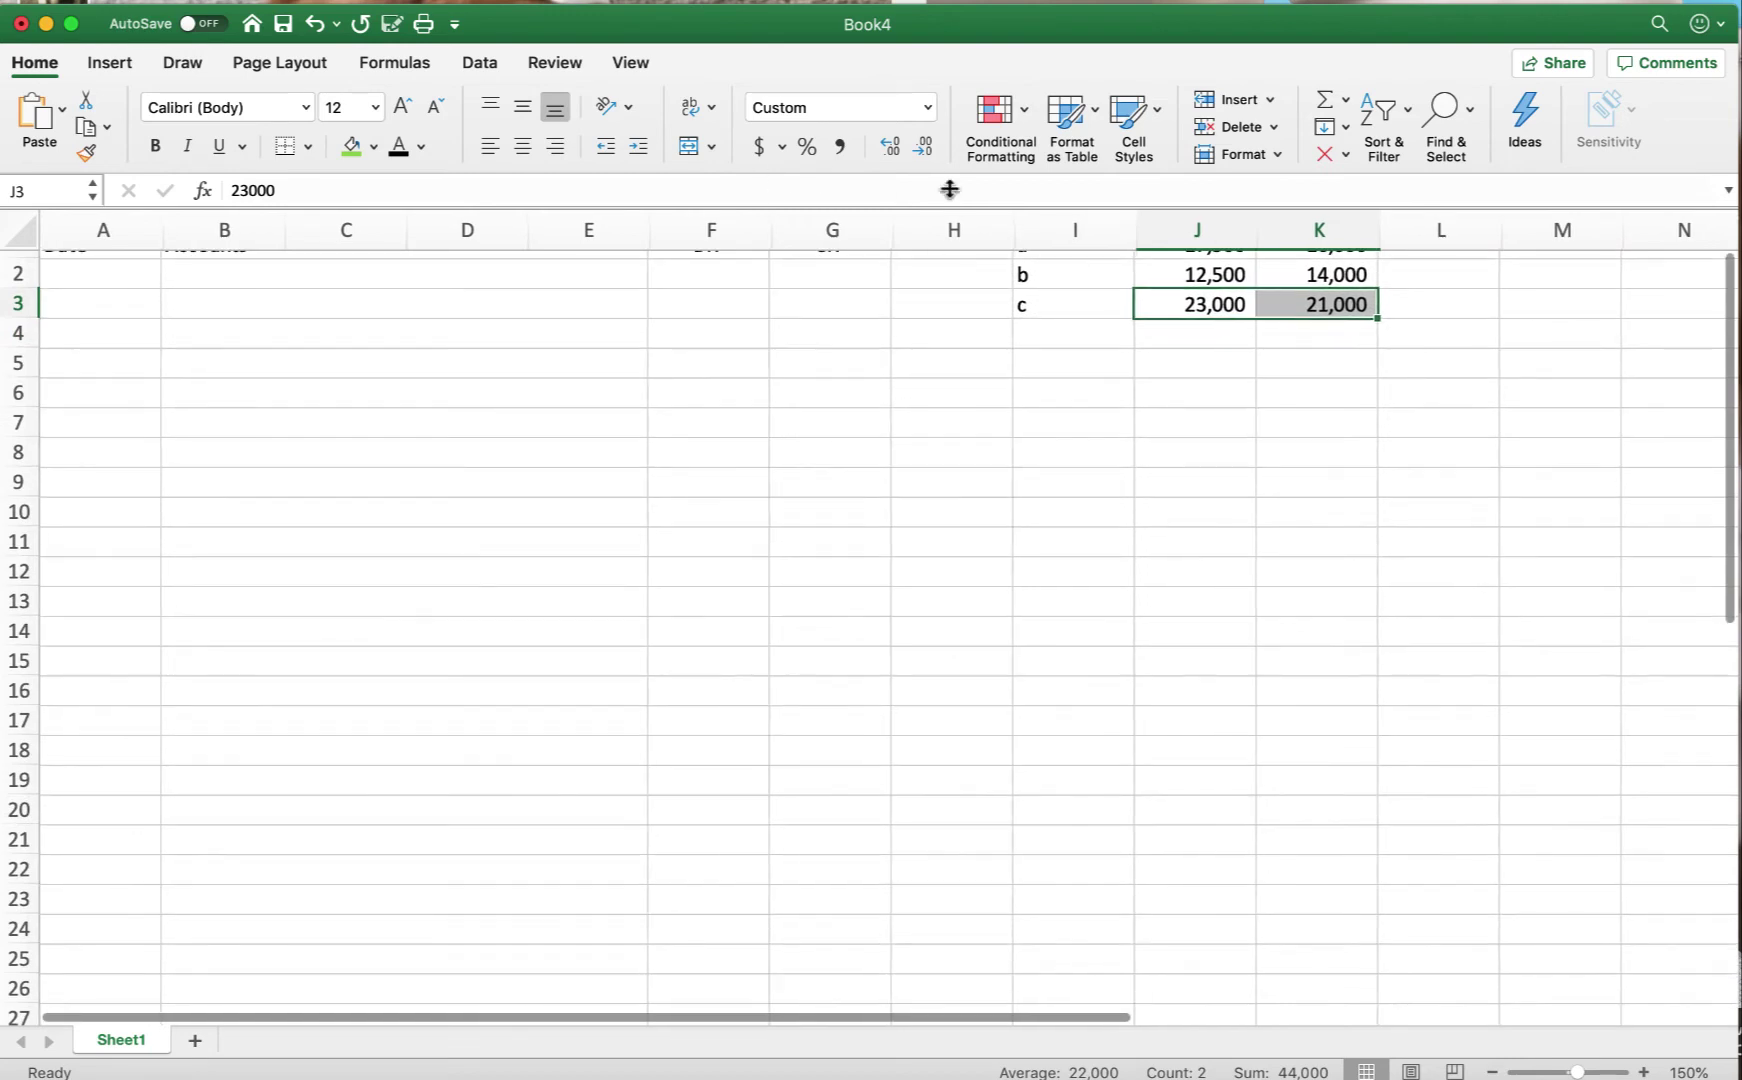
scroll(995, 271, "up", 1)
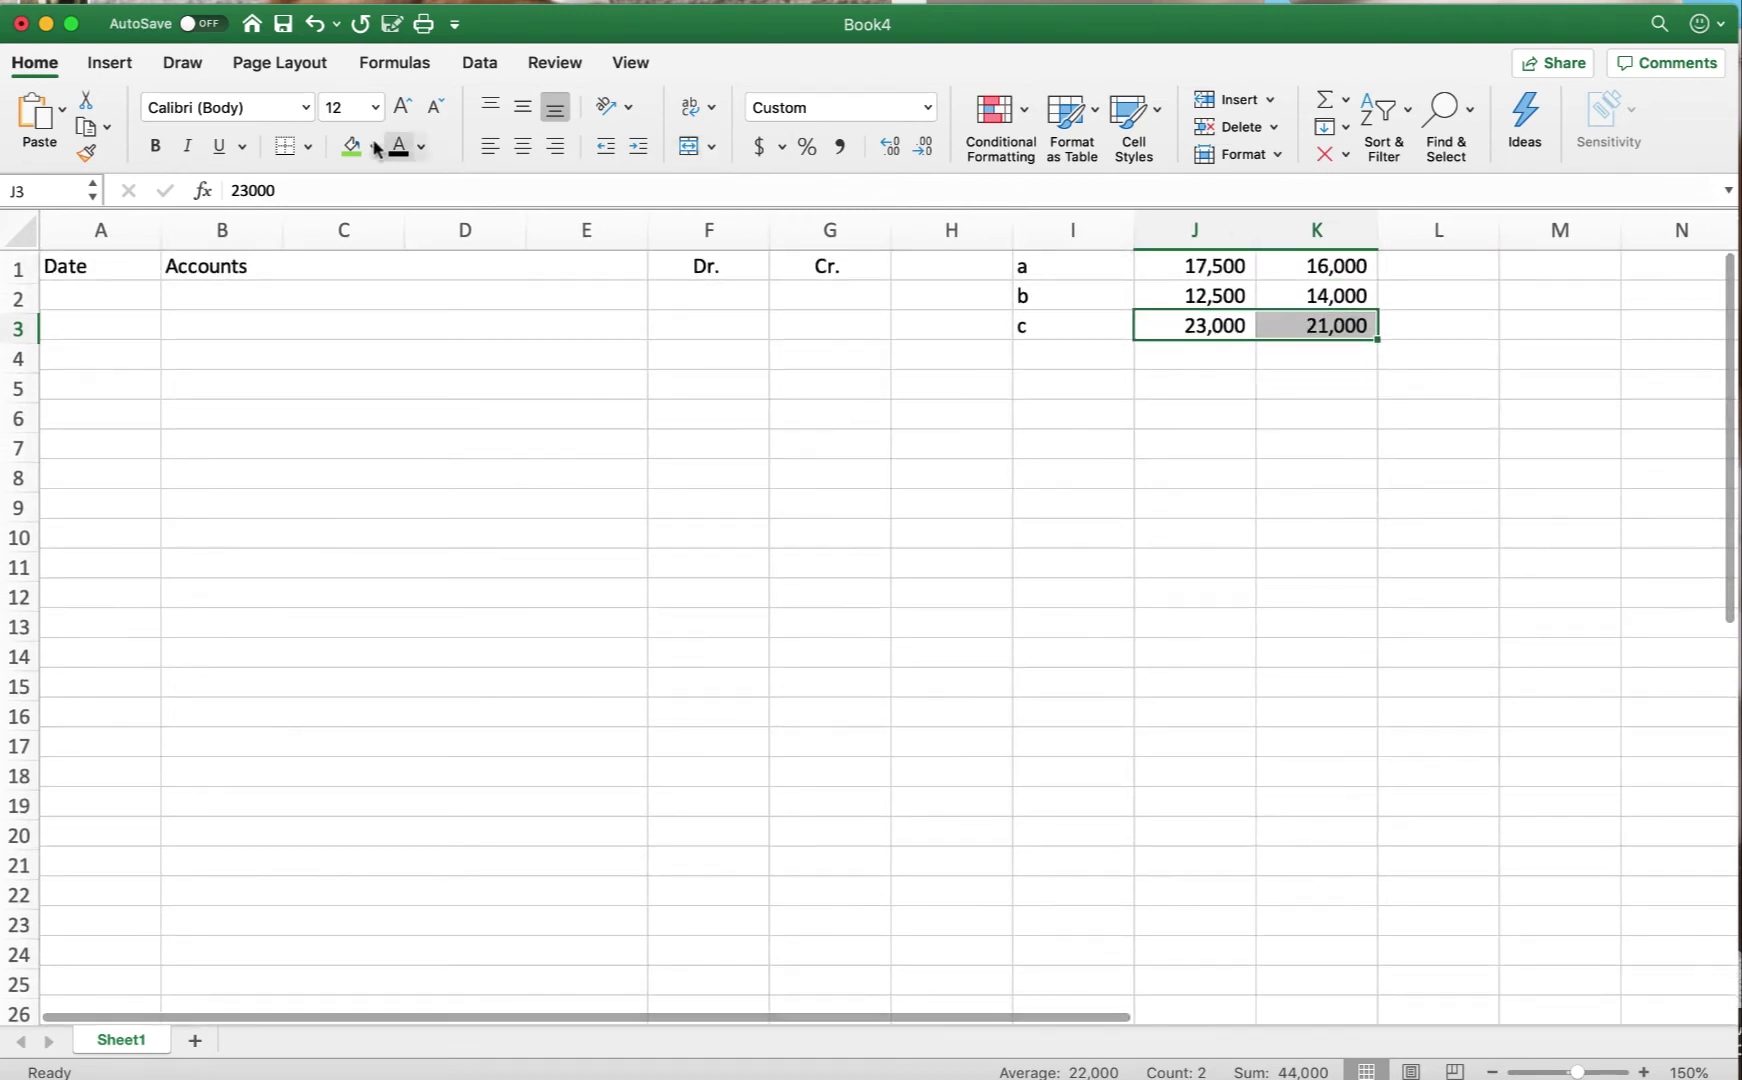
left_click(1214, 351)
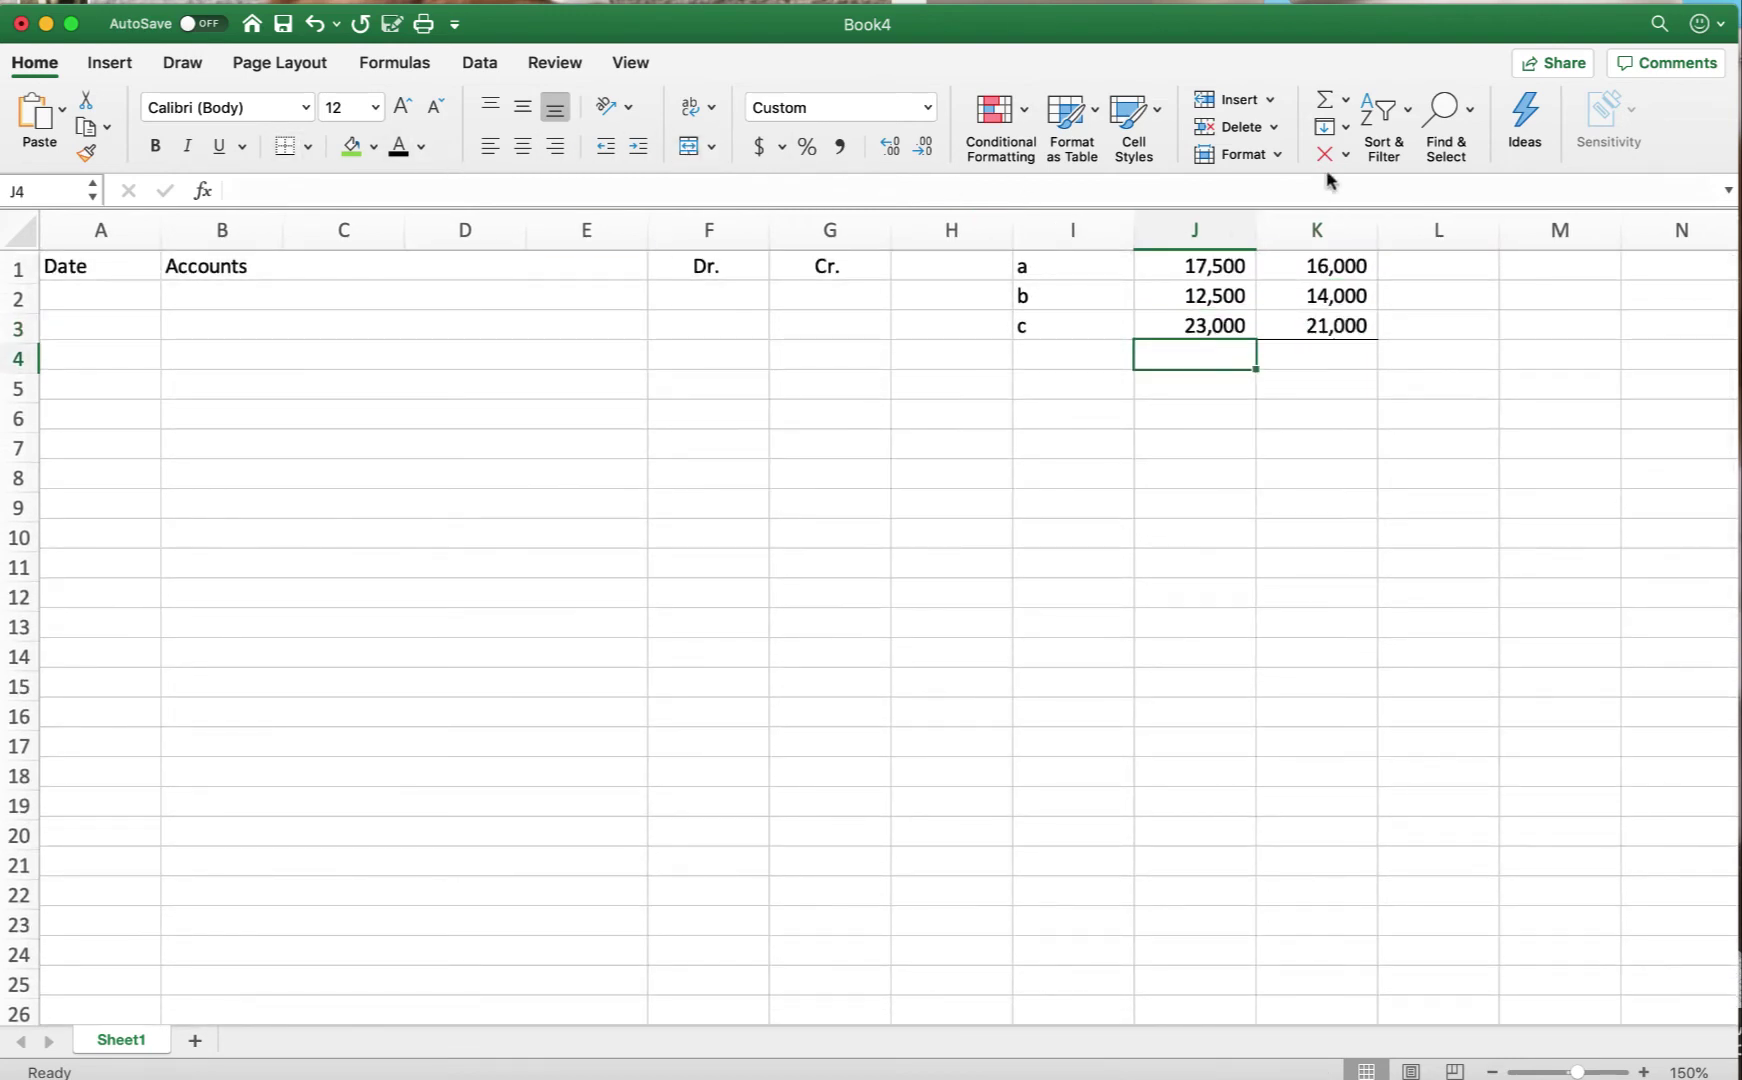
Step: Total the amounts above with AutoSum in cells J4 and K4
left_click(1238, 110)
left_click(1201, 437)
left_click(1190, 360)
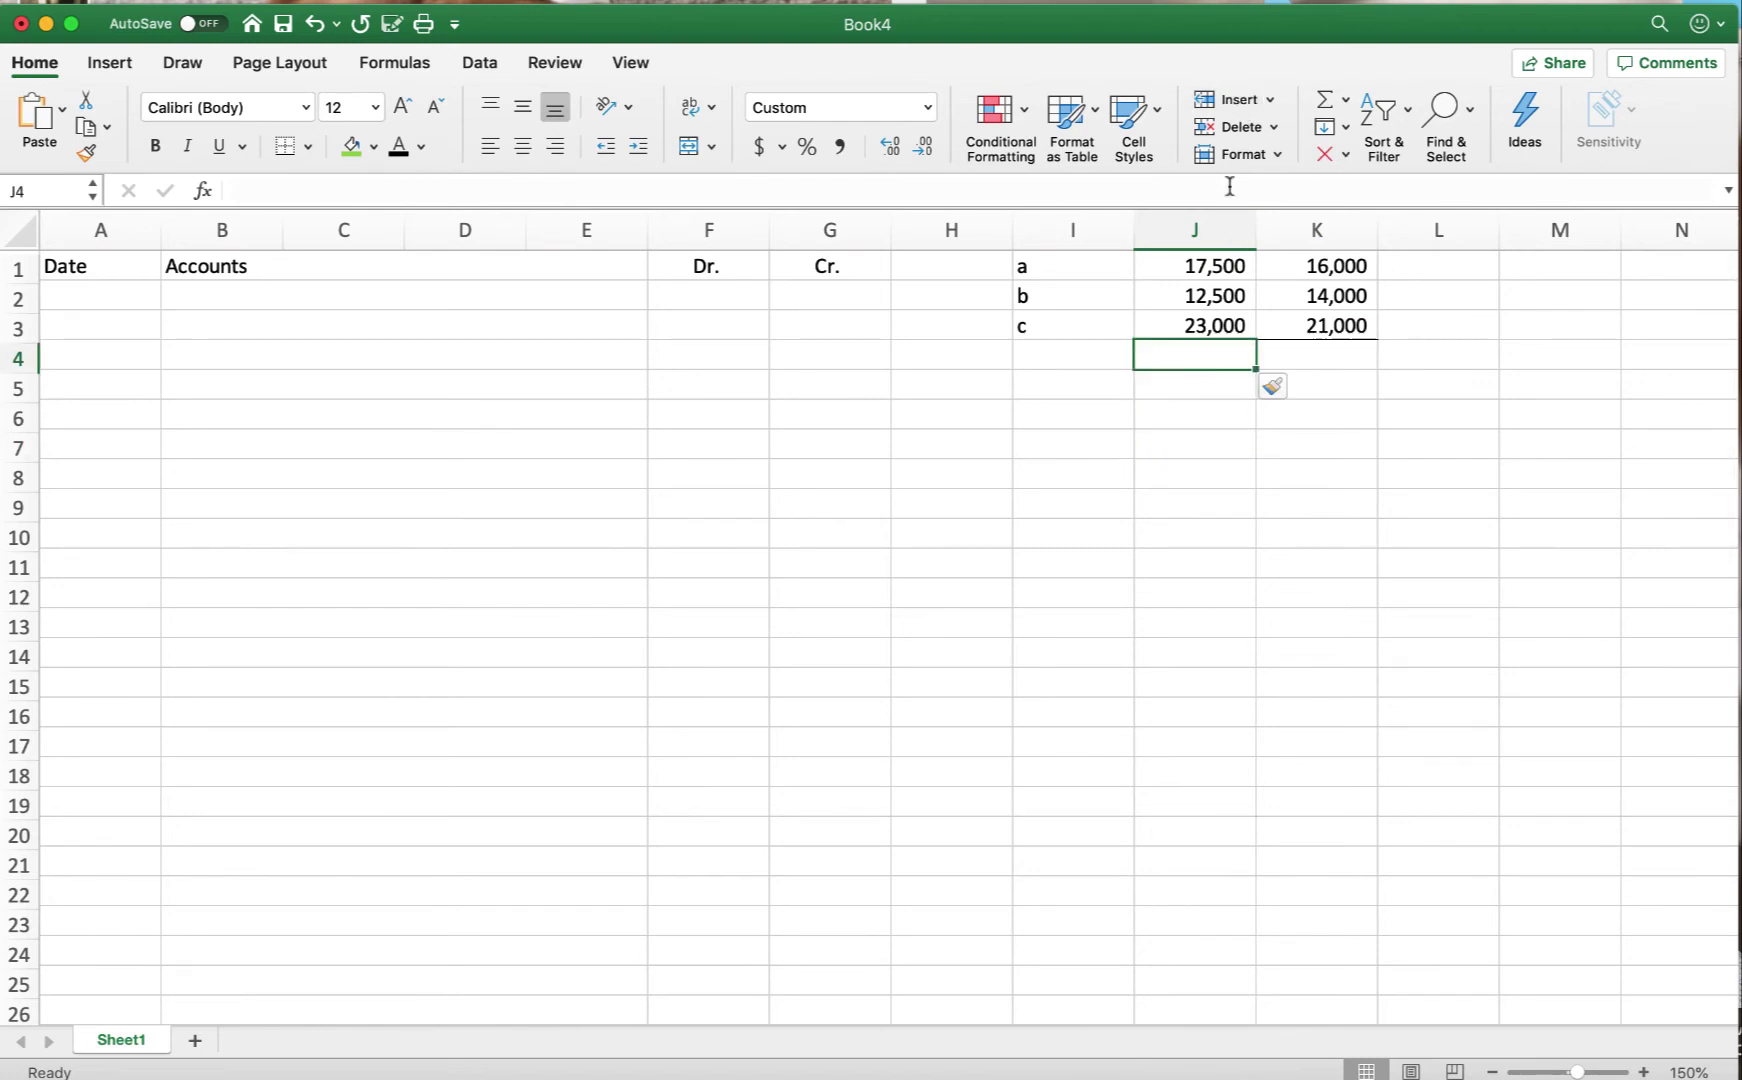
left_click(1325, 100)
key("Return")
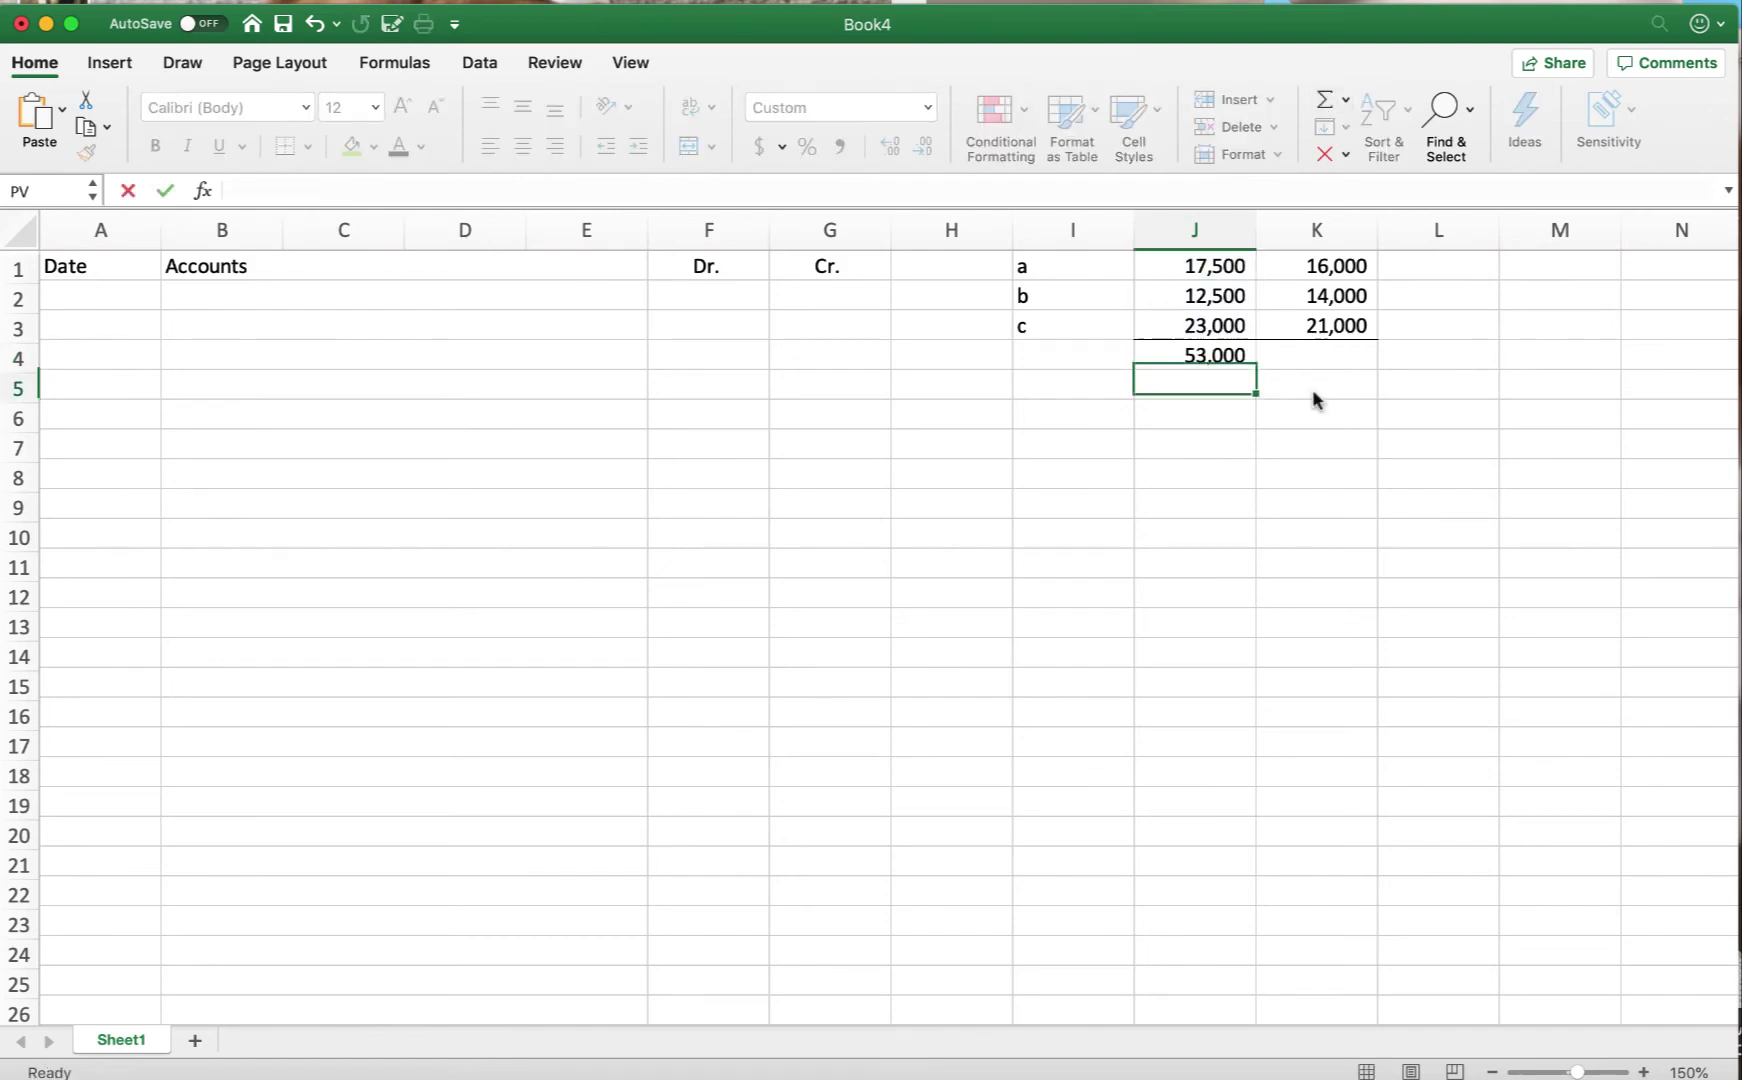
left_click(1320, 357)
left_click(1207, 104)
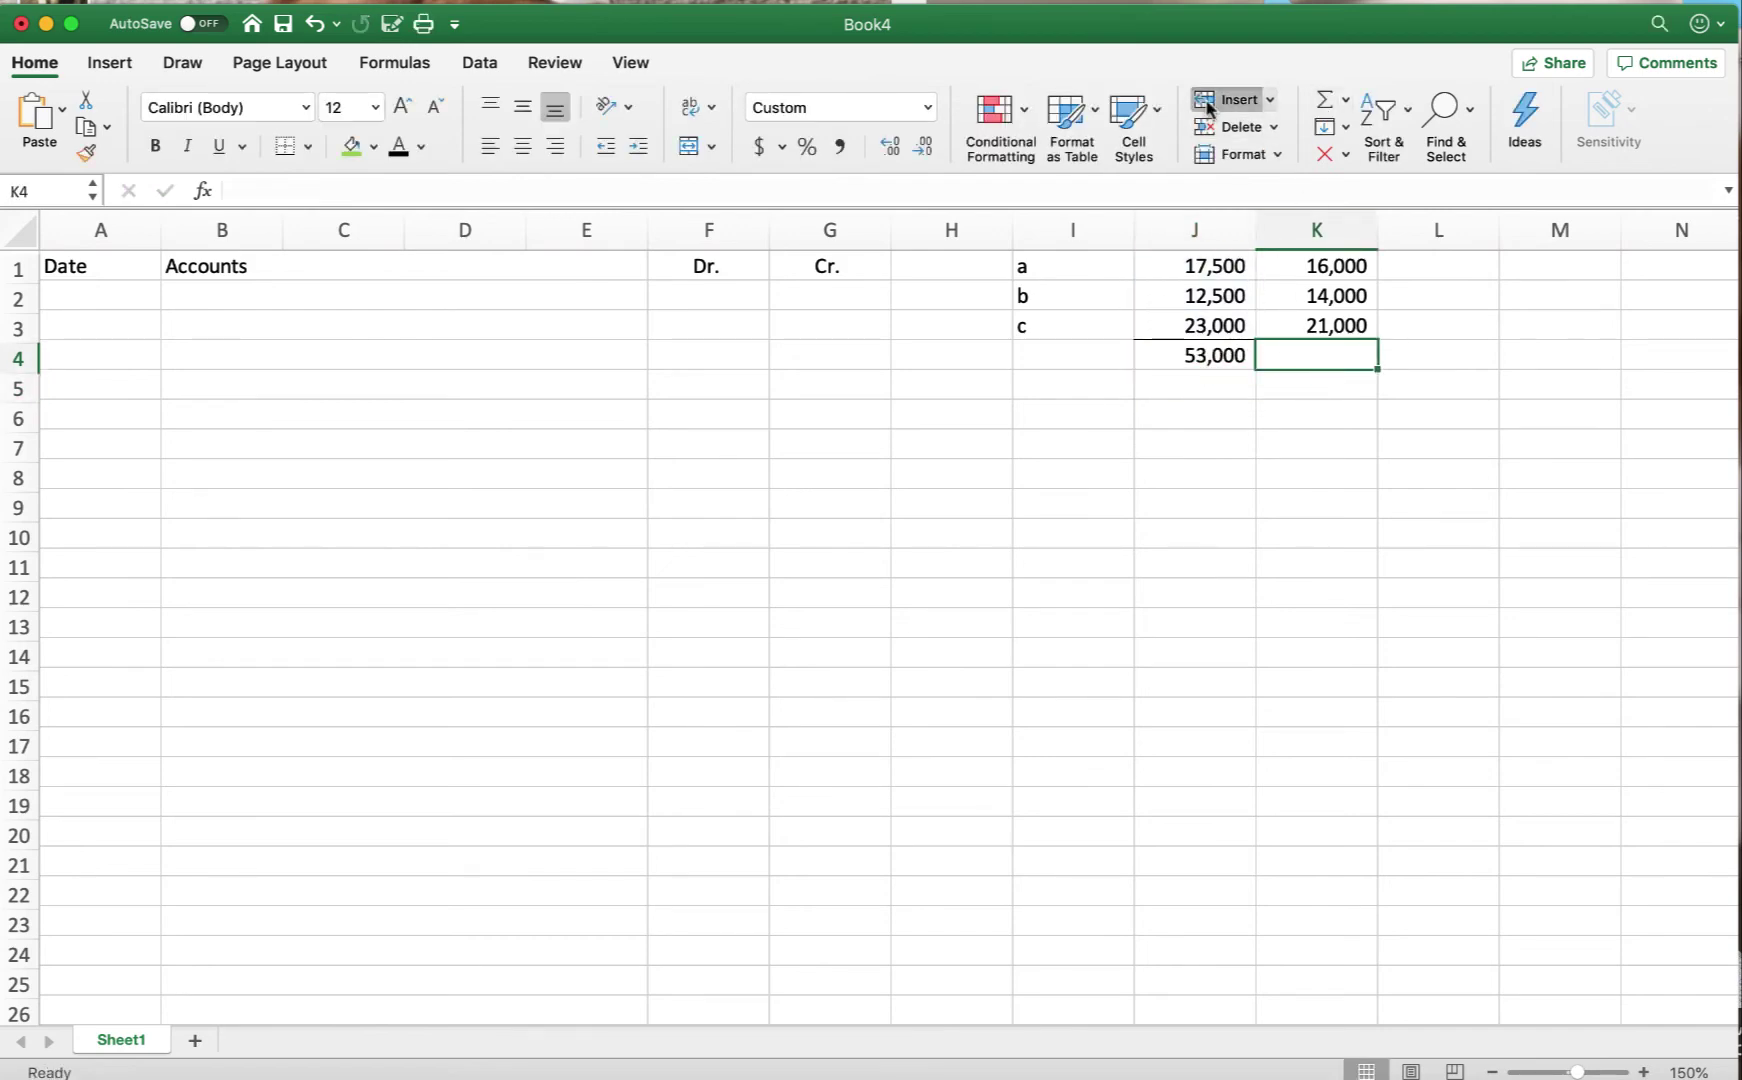
left_click(1325, 100)
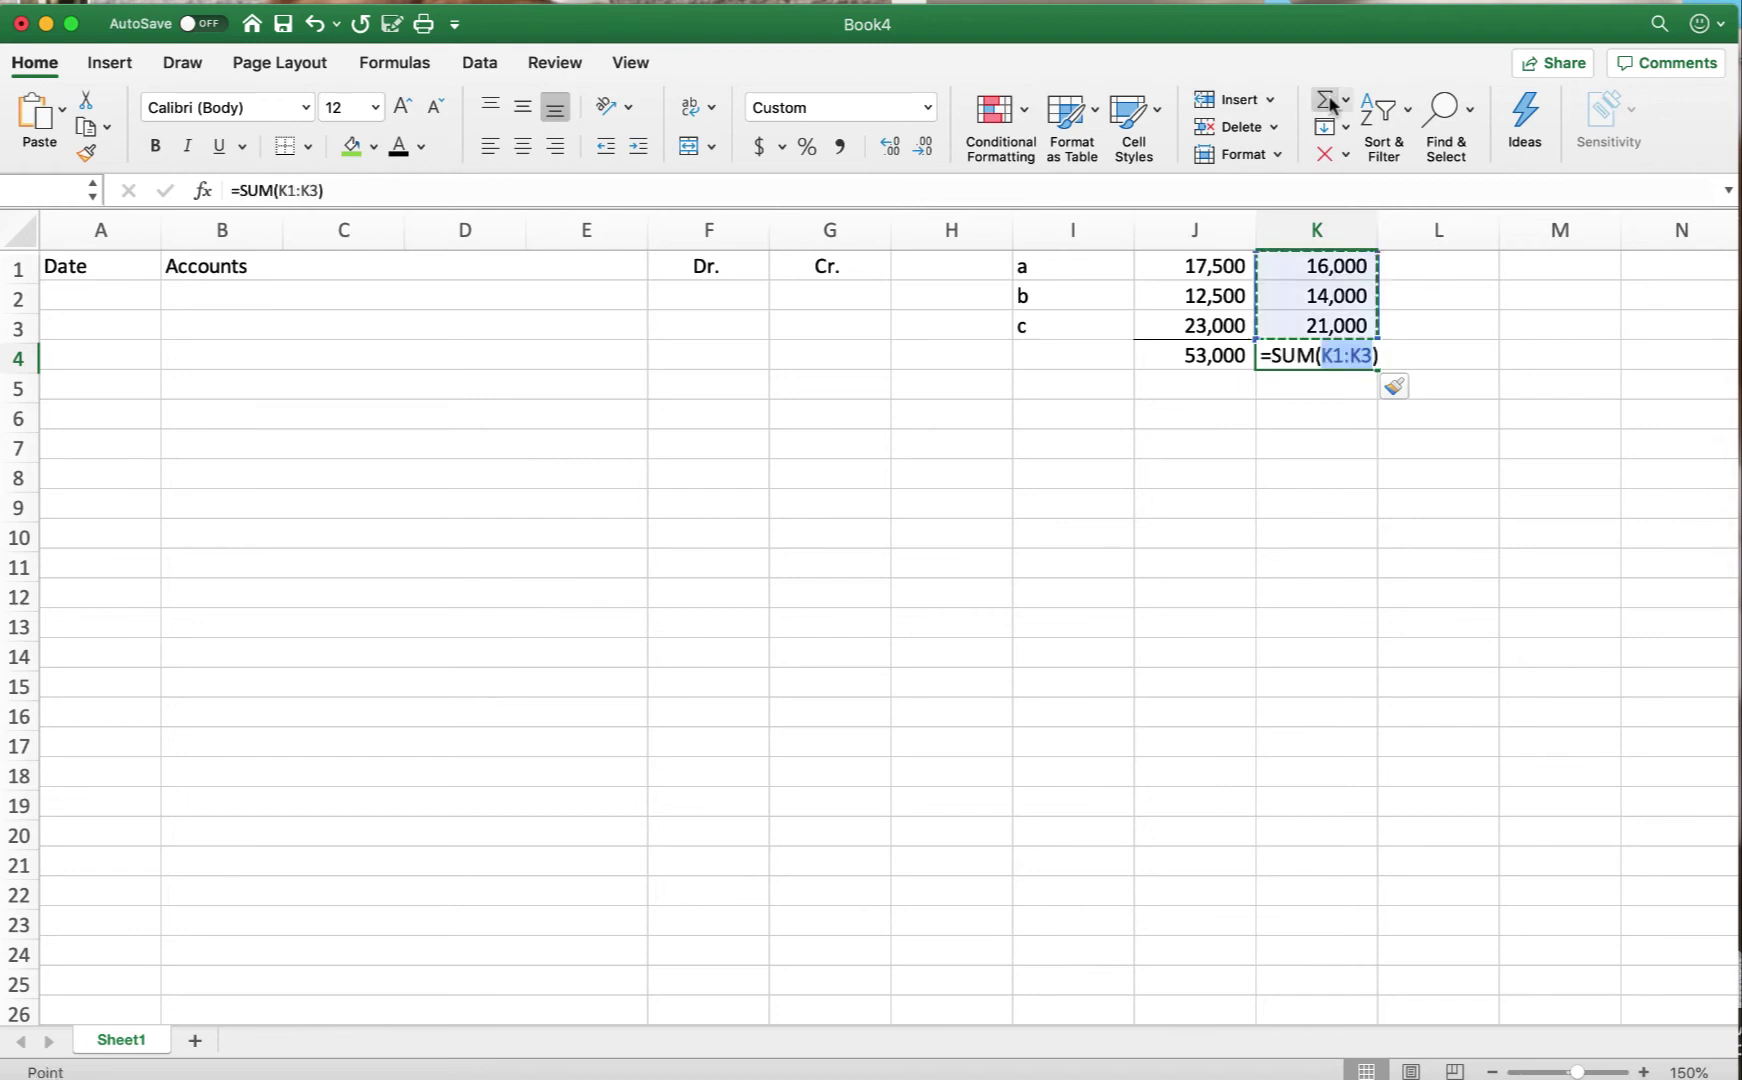
key("Return")
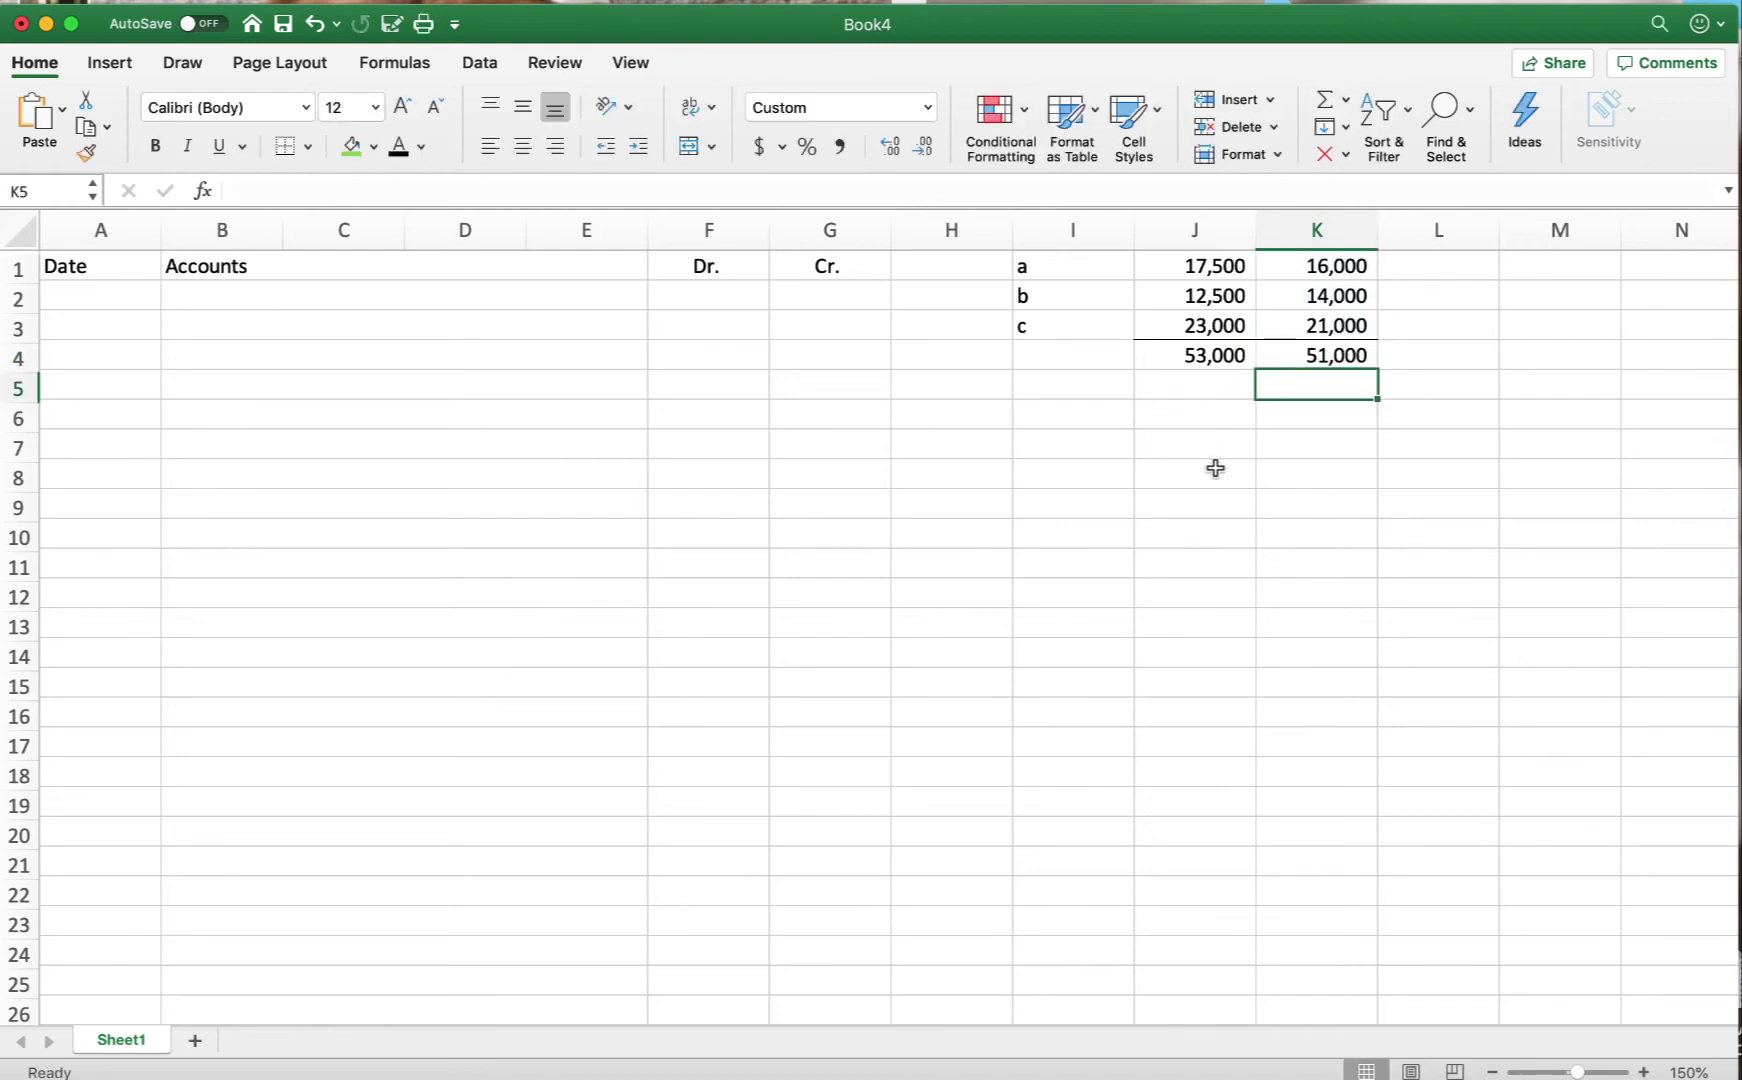
Step: Calculate the difference between the two totals in cell L4 with the formula =J4-K4
left_click(1446, 357)
type("=")
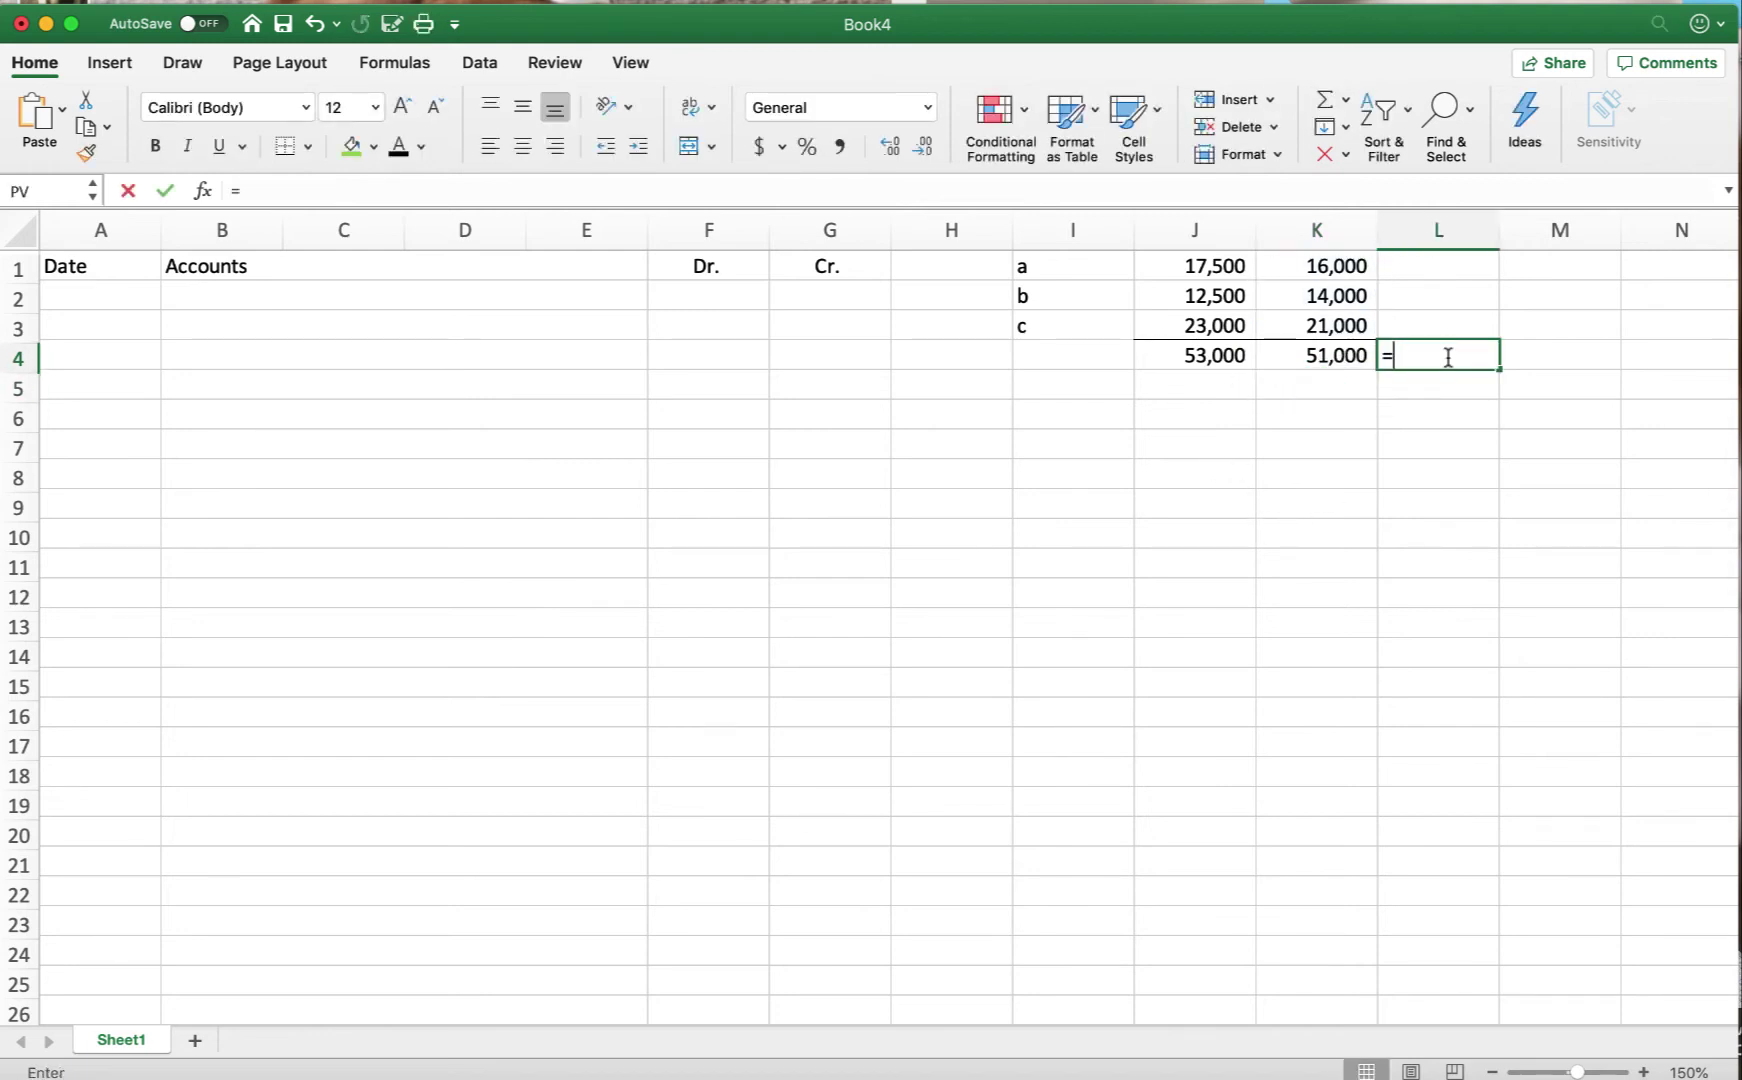
left_click(1215, 357)
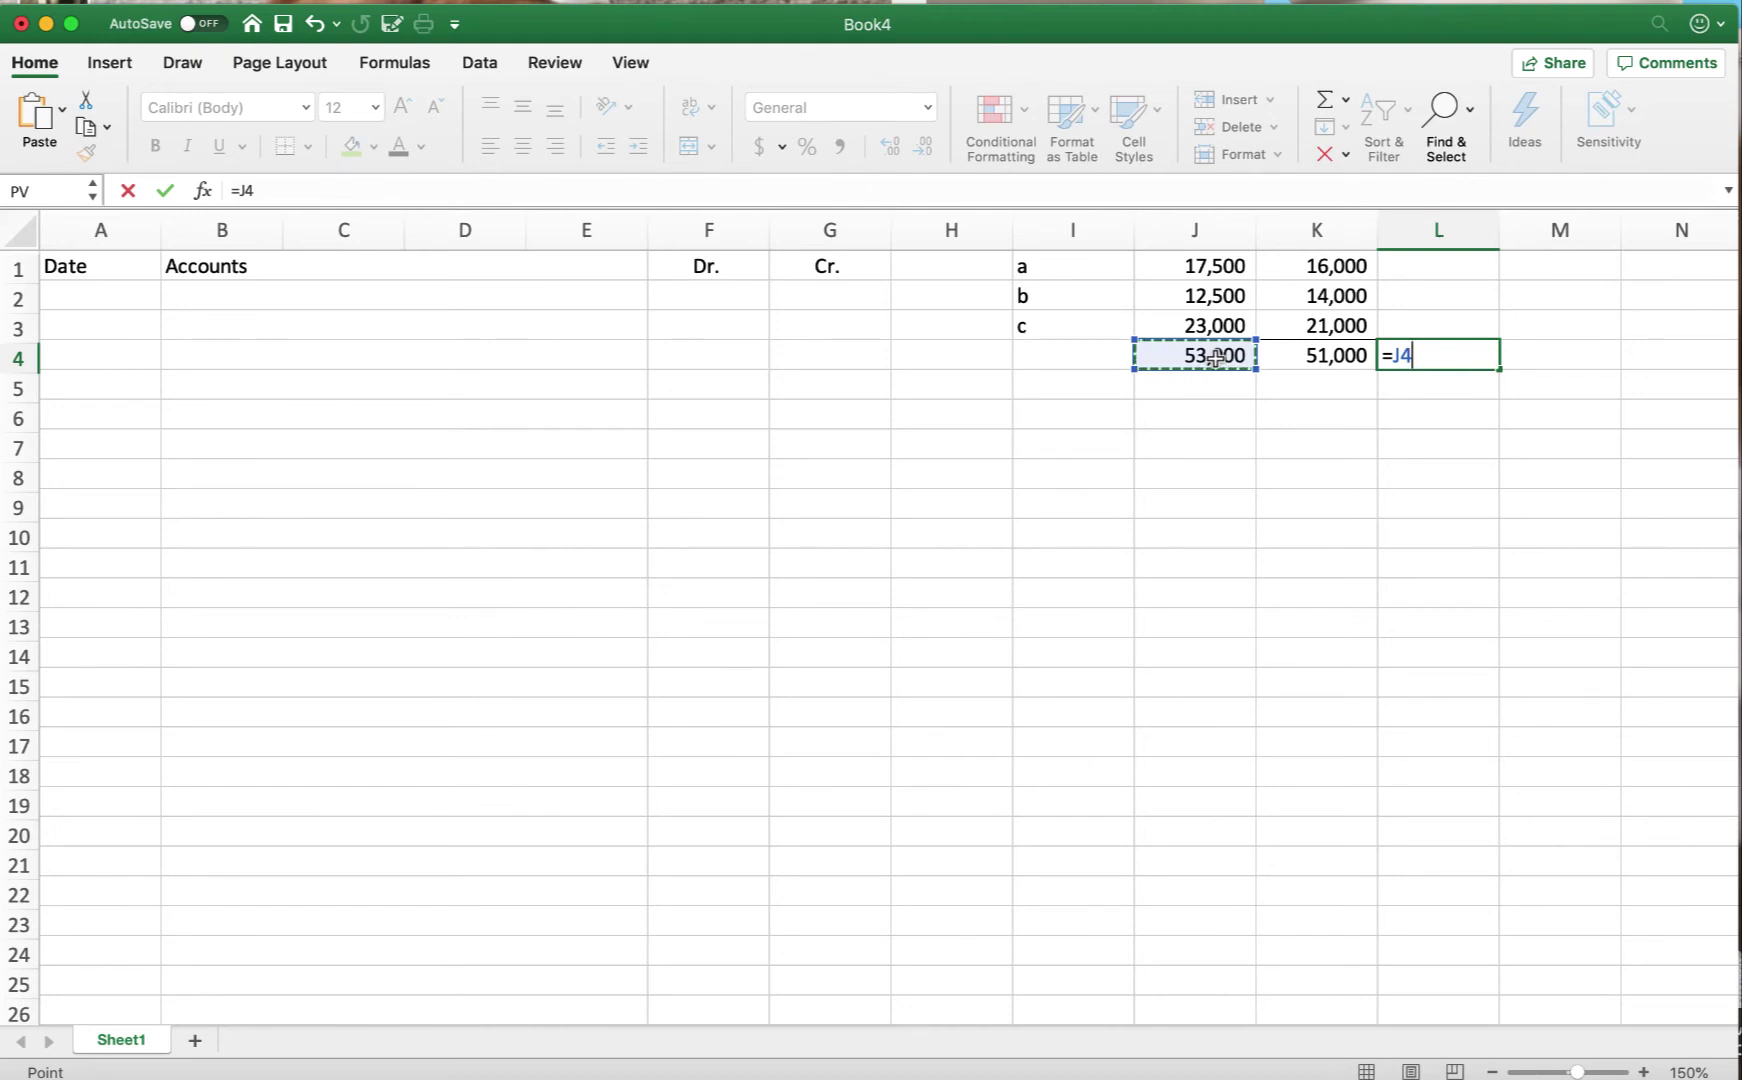
type("-")
left_click(1300, 357)
key("Return")
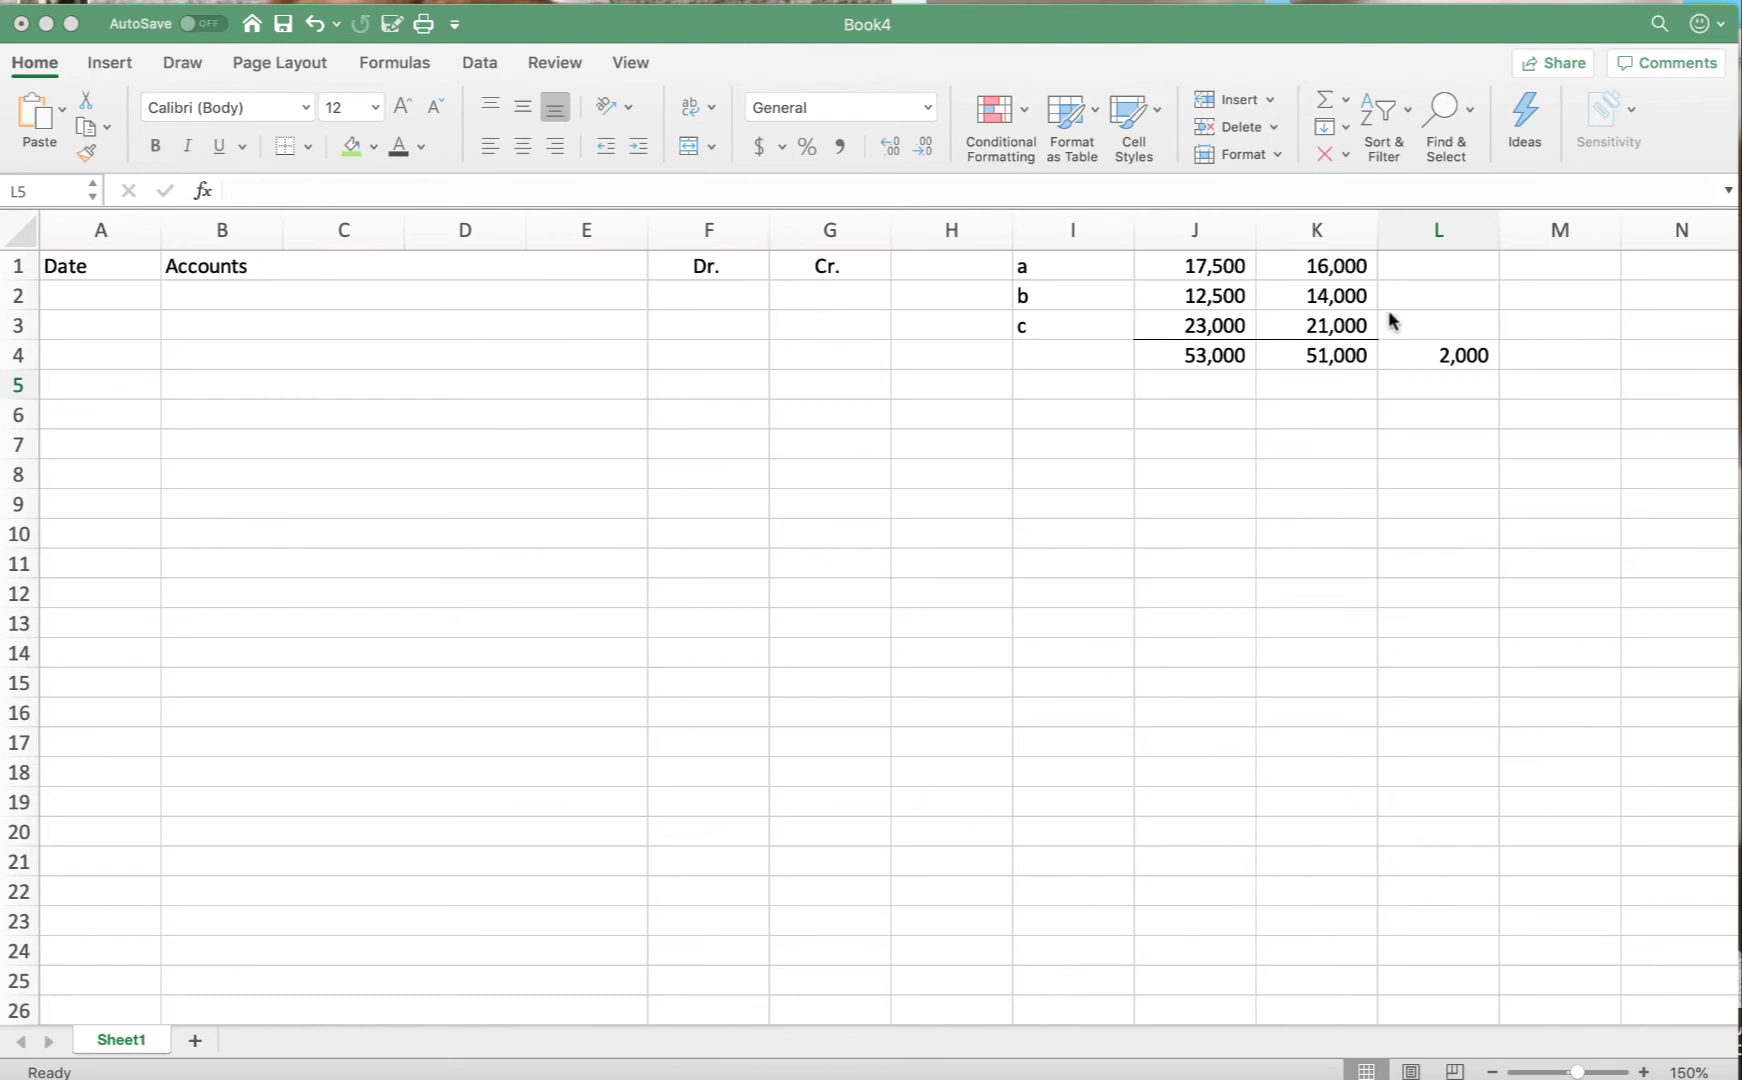
Step: Enter the journal entry date 12/31/2017 in cell A2
left_click(114, 293)
left_click(114, 293)
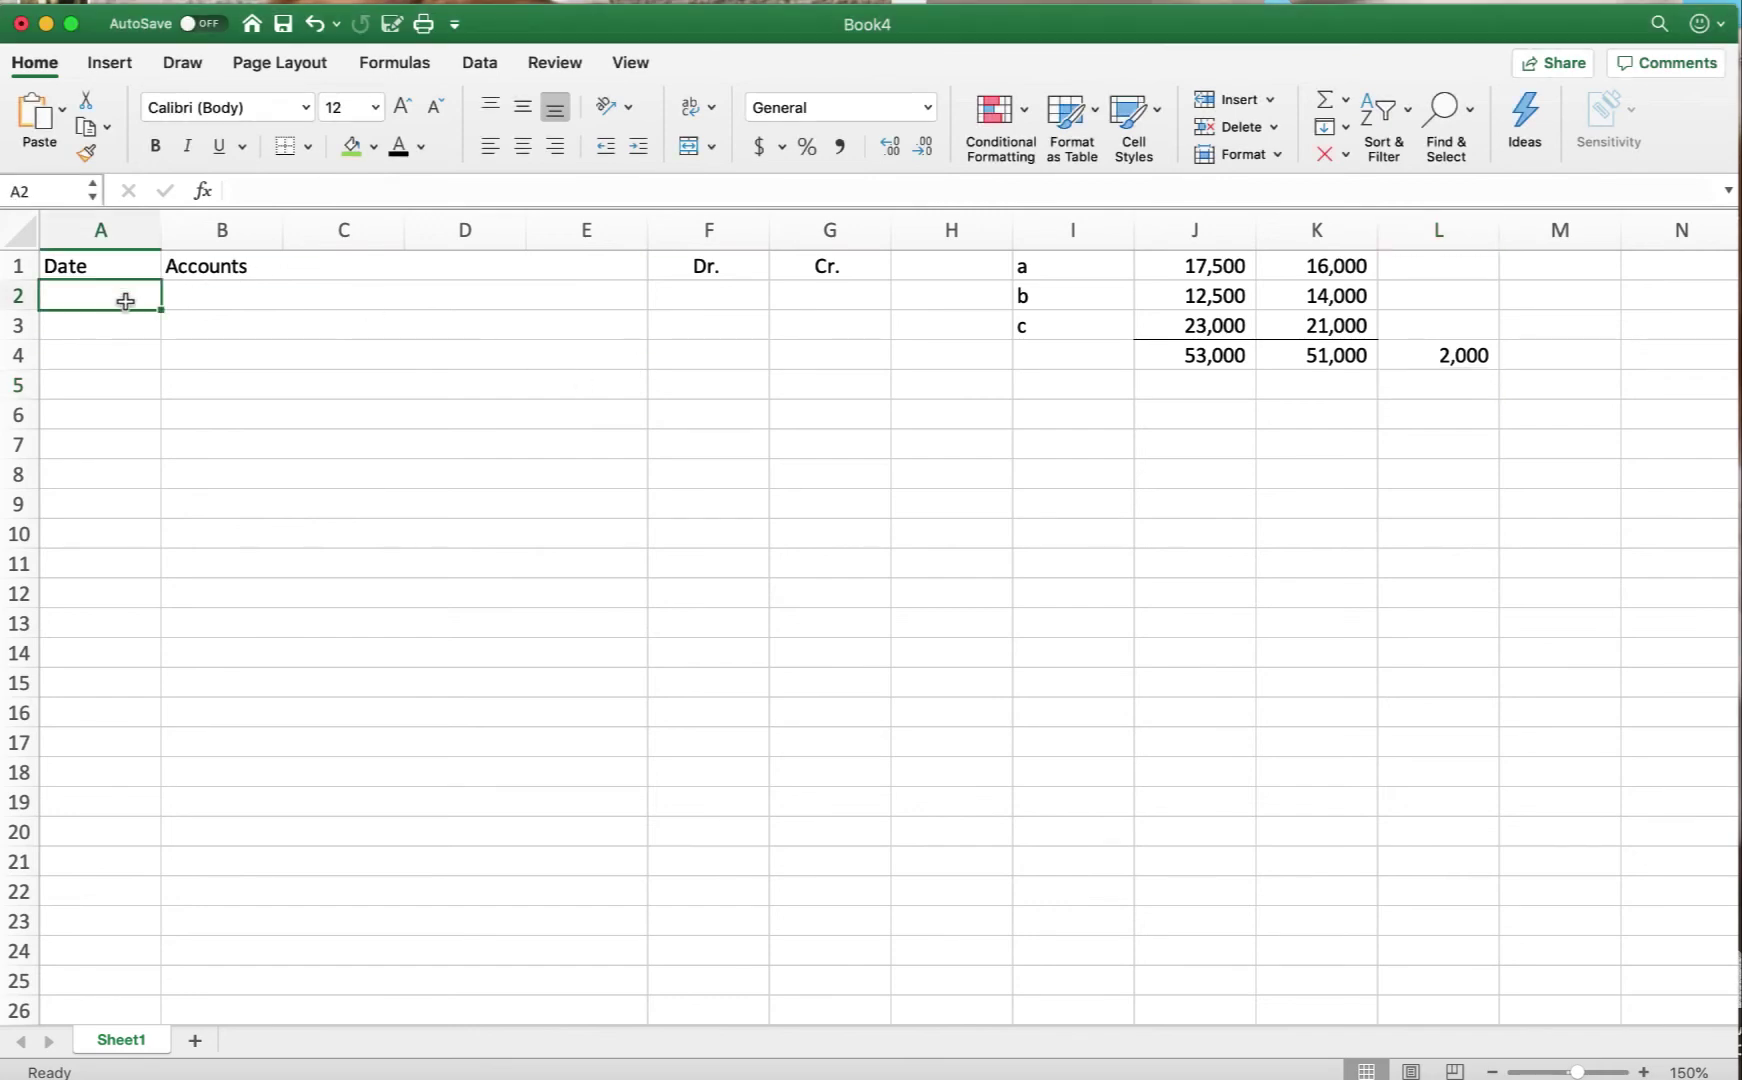
type("12/31/")
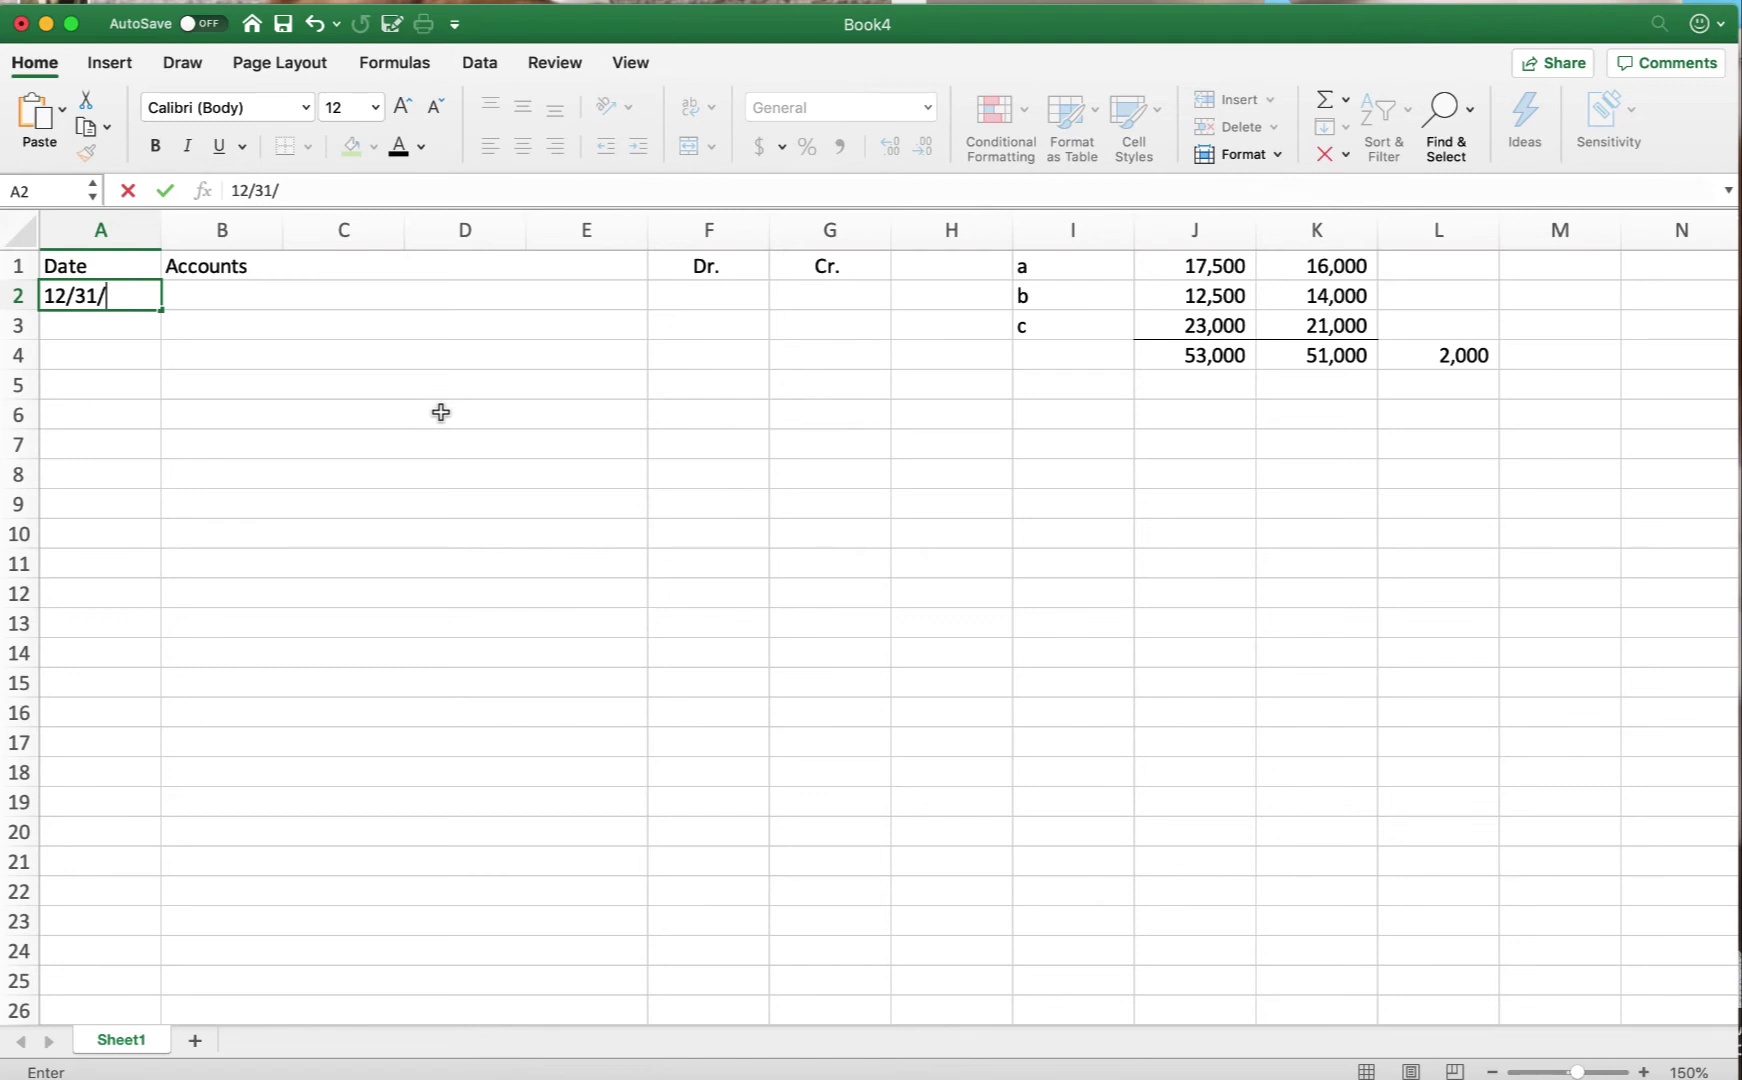
type("2017")
key("Tab")
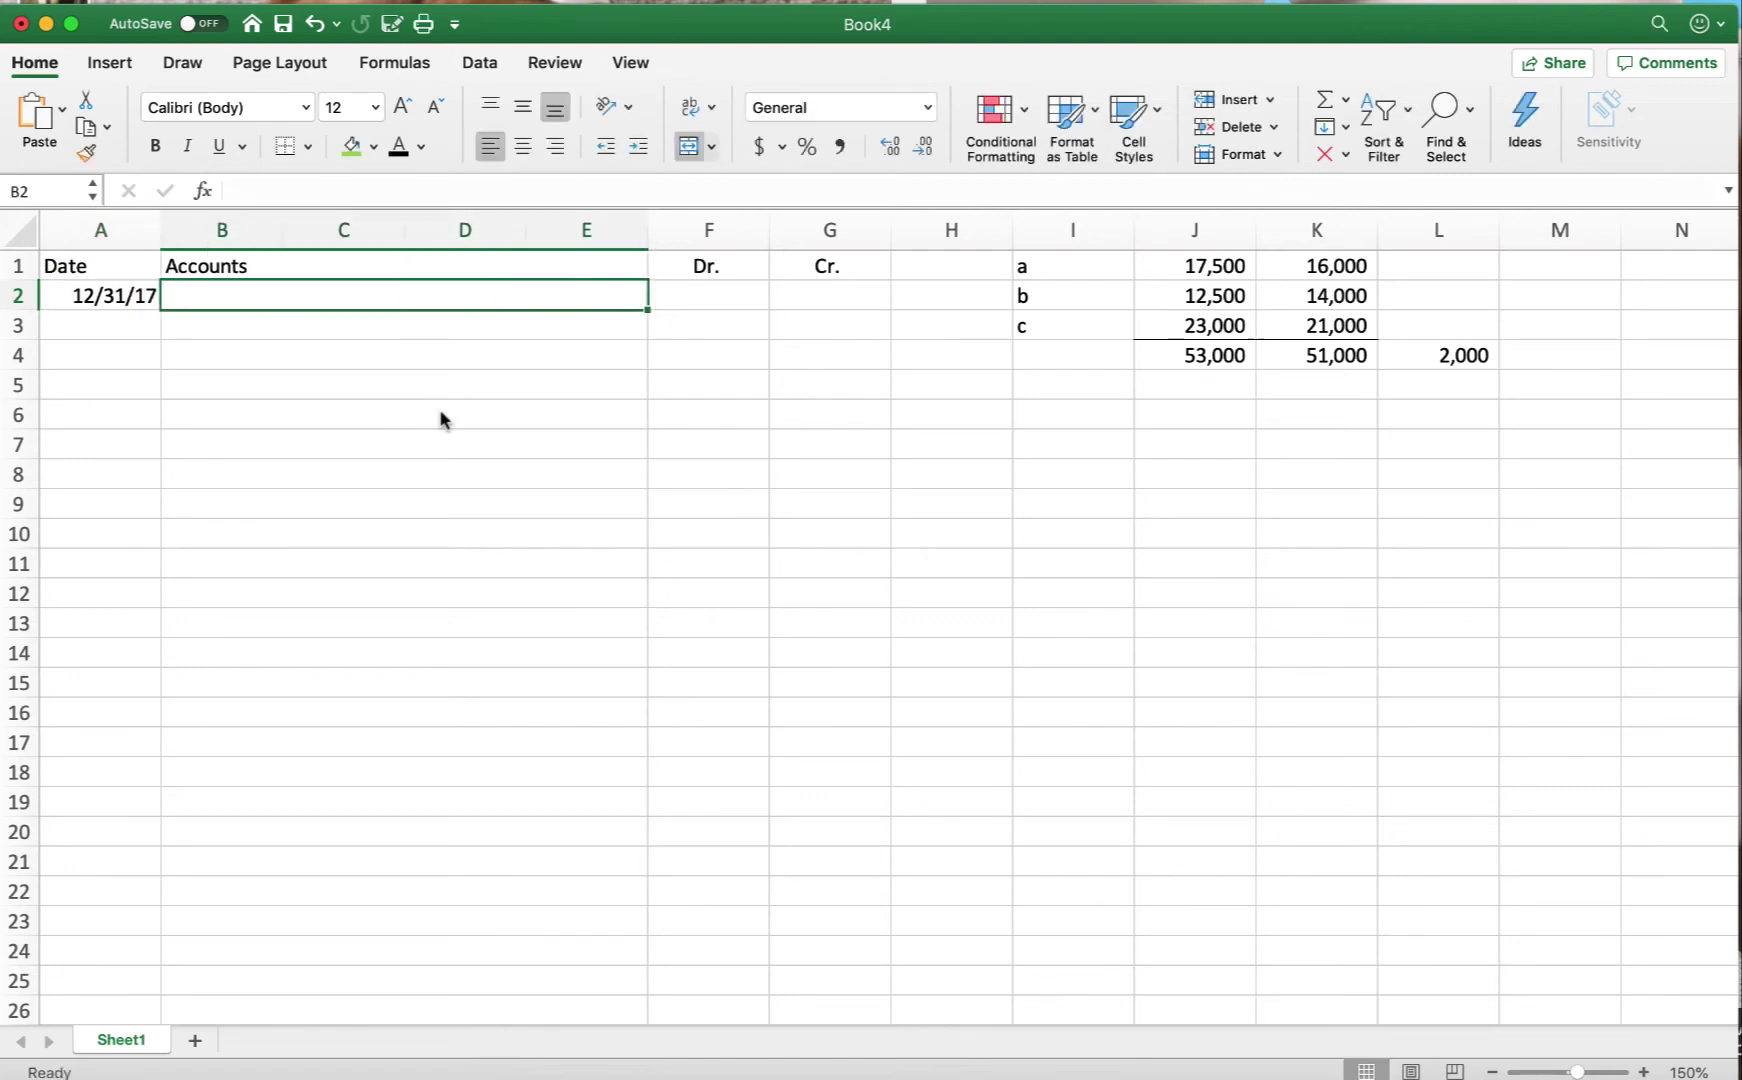
Step: Enter the account Unrealized Loss - Income in cell B2
type("Unreali")
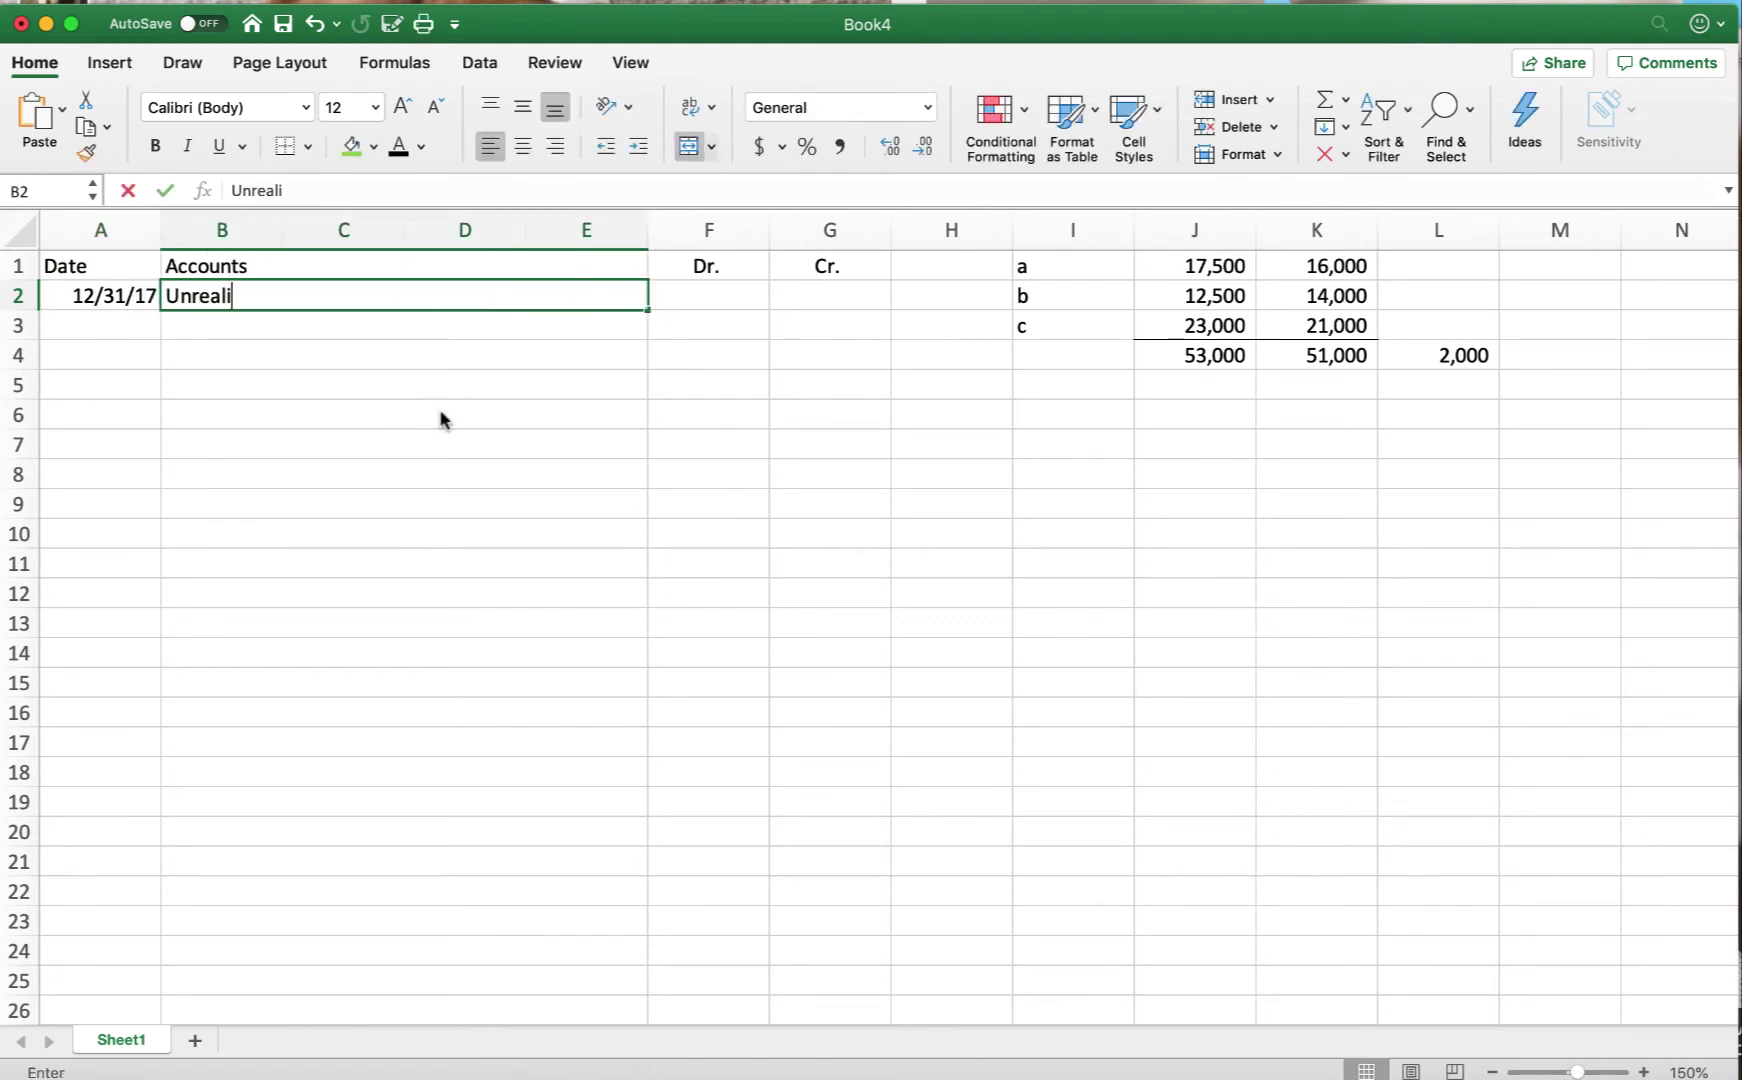
type("zed Lo")
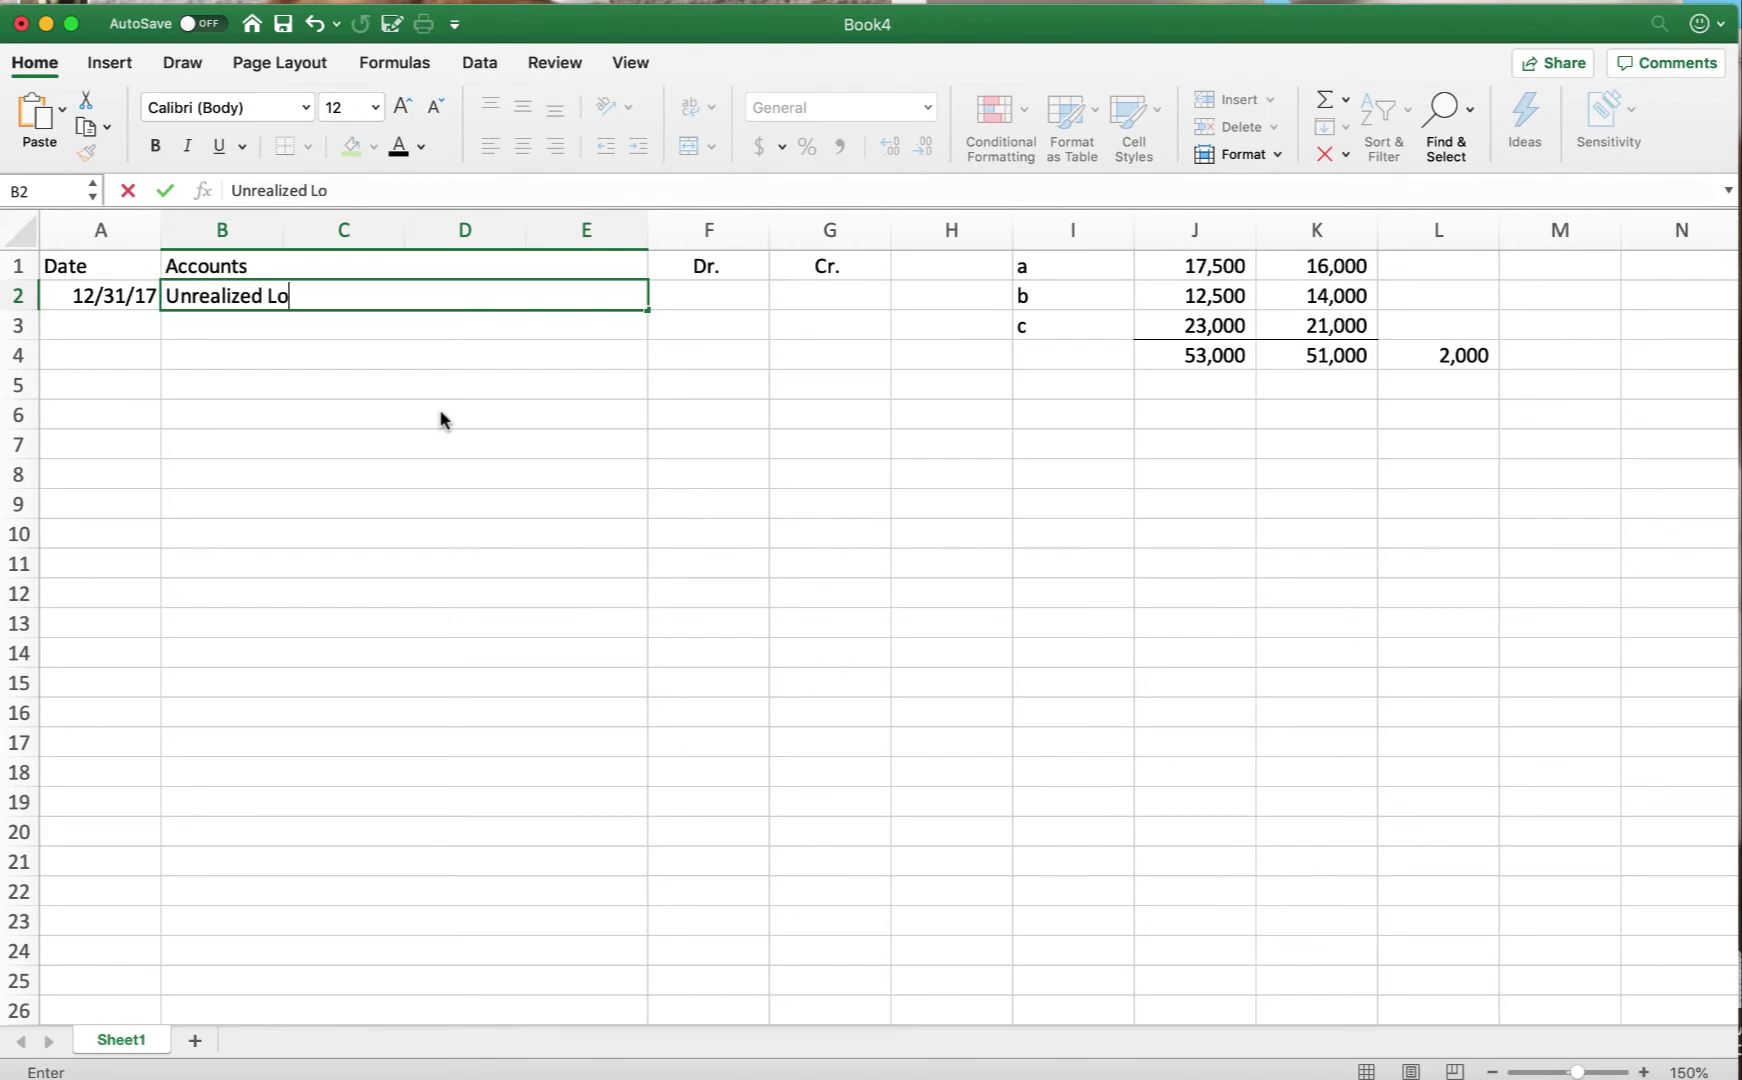
type("ss")
type("come")
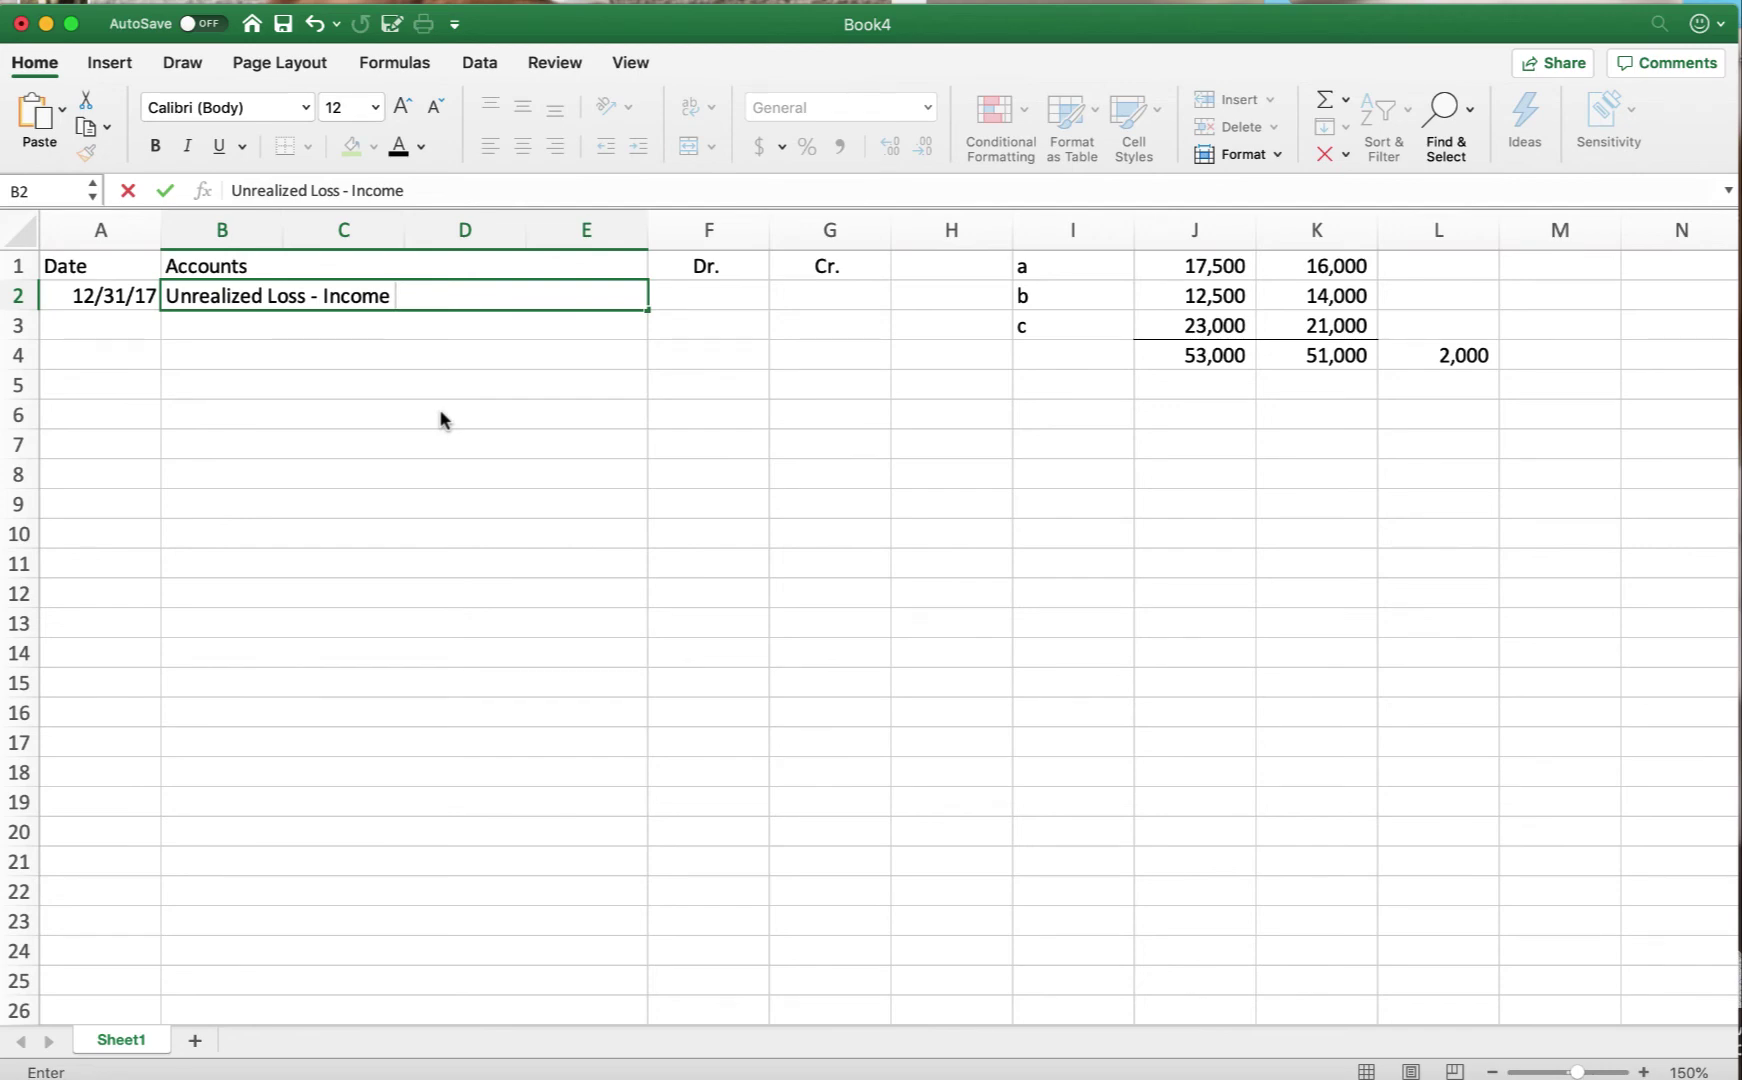
key("Tab")
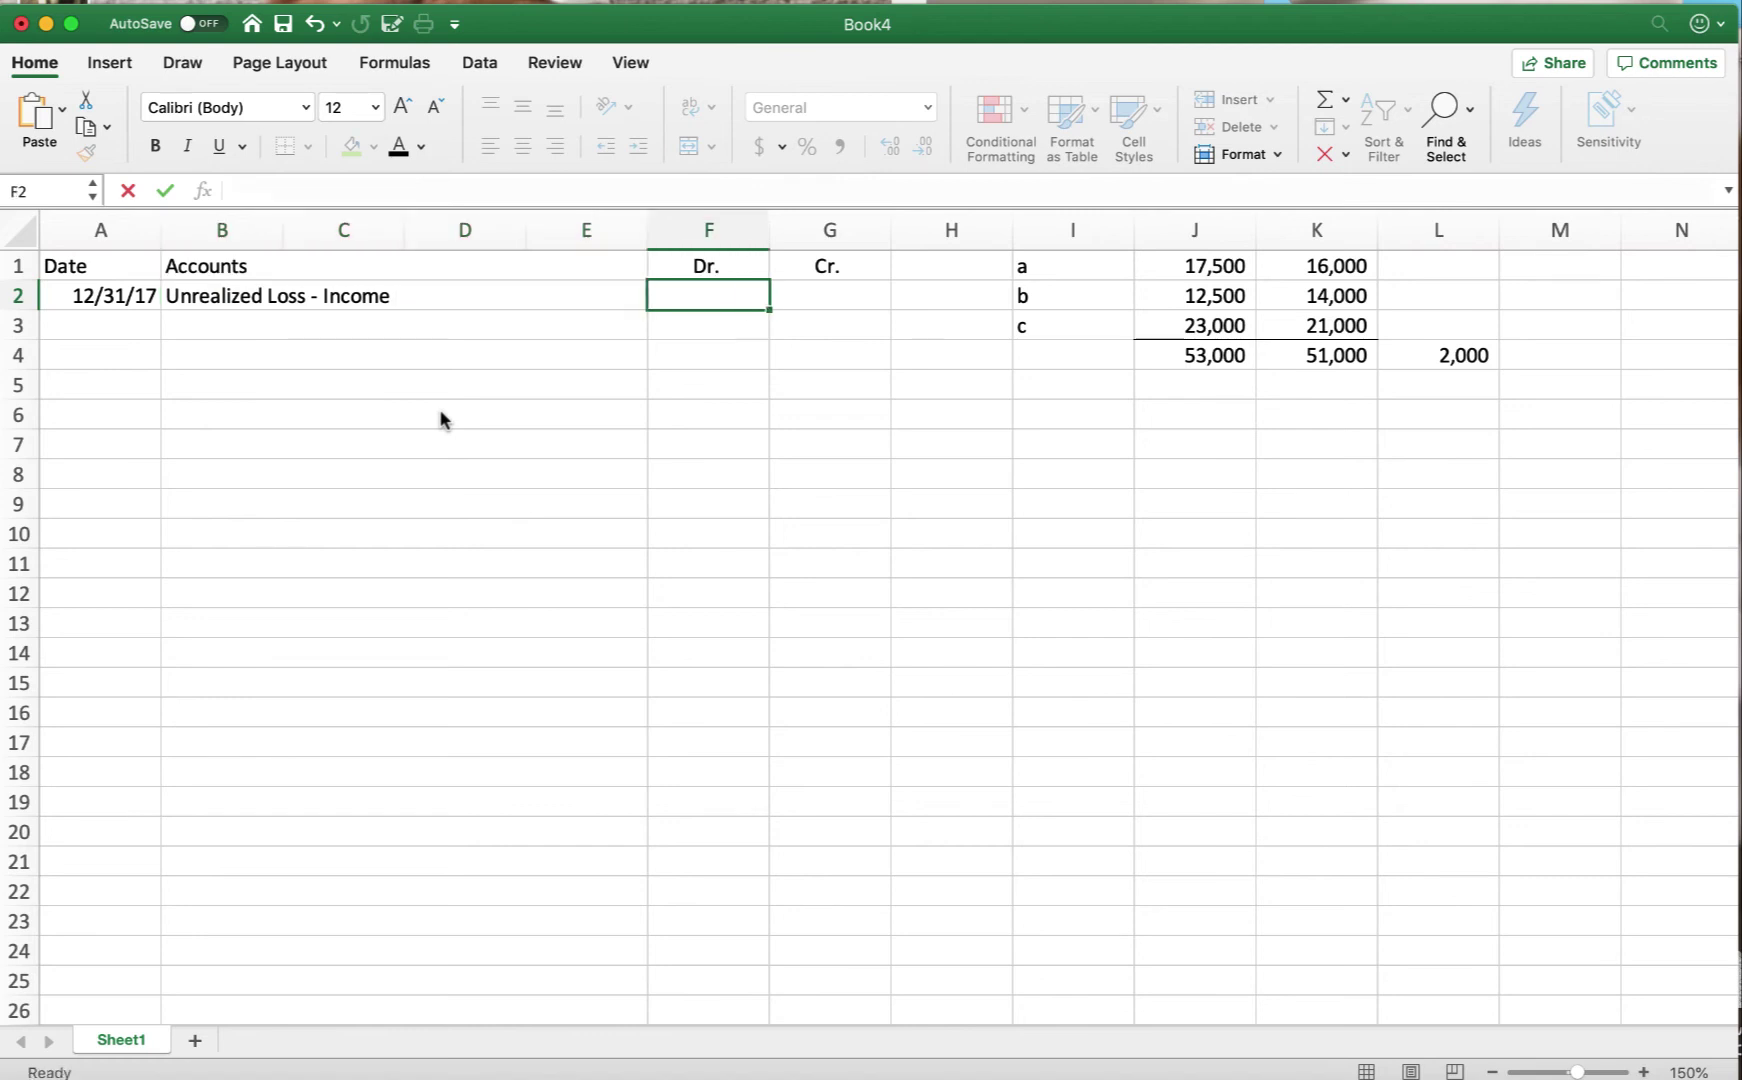
Step: Enter 2000 as the debit amount for the unrealized loss in cell F2
type("200")
key("Return")
key("Up")
key("Right")
key("Right")
key("Right")
key("Right")
key("Right")
key("Right")
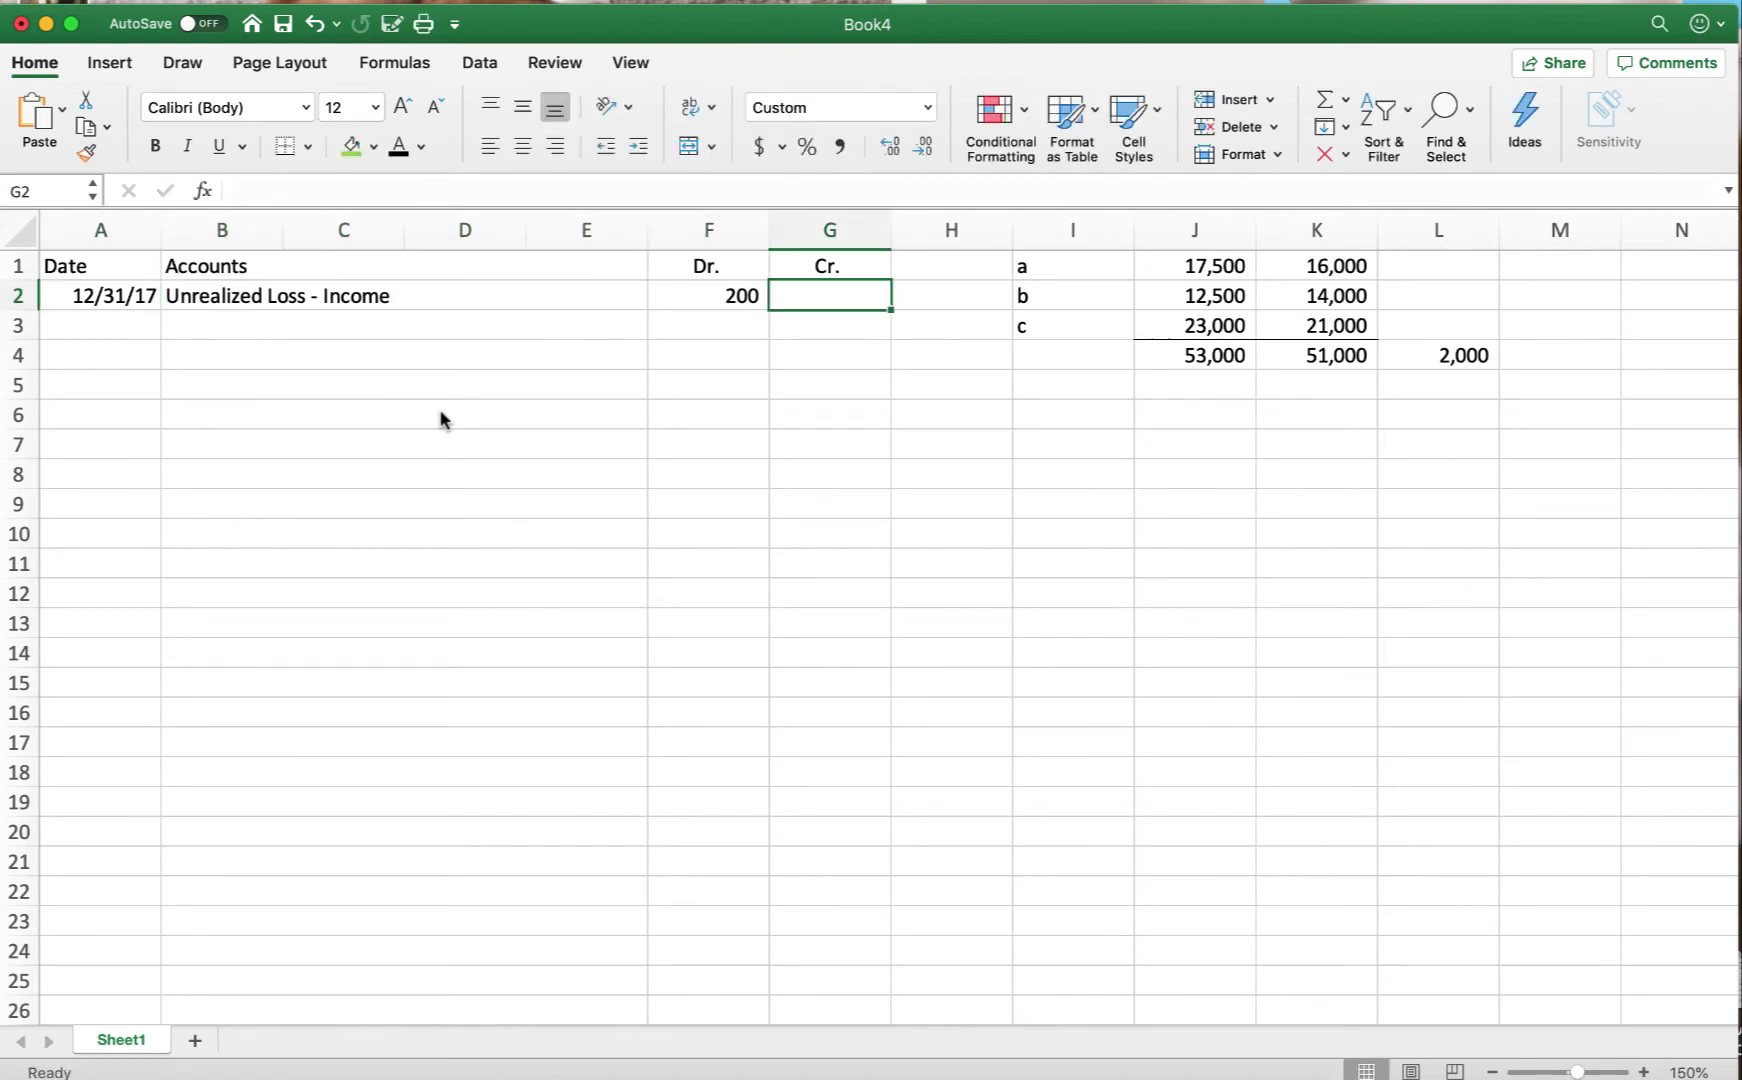
key("Left")
type("2000")
key("Return")
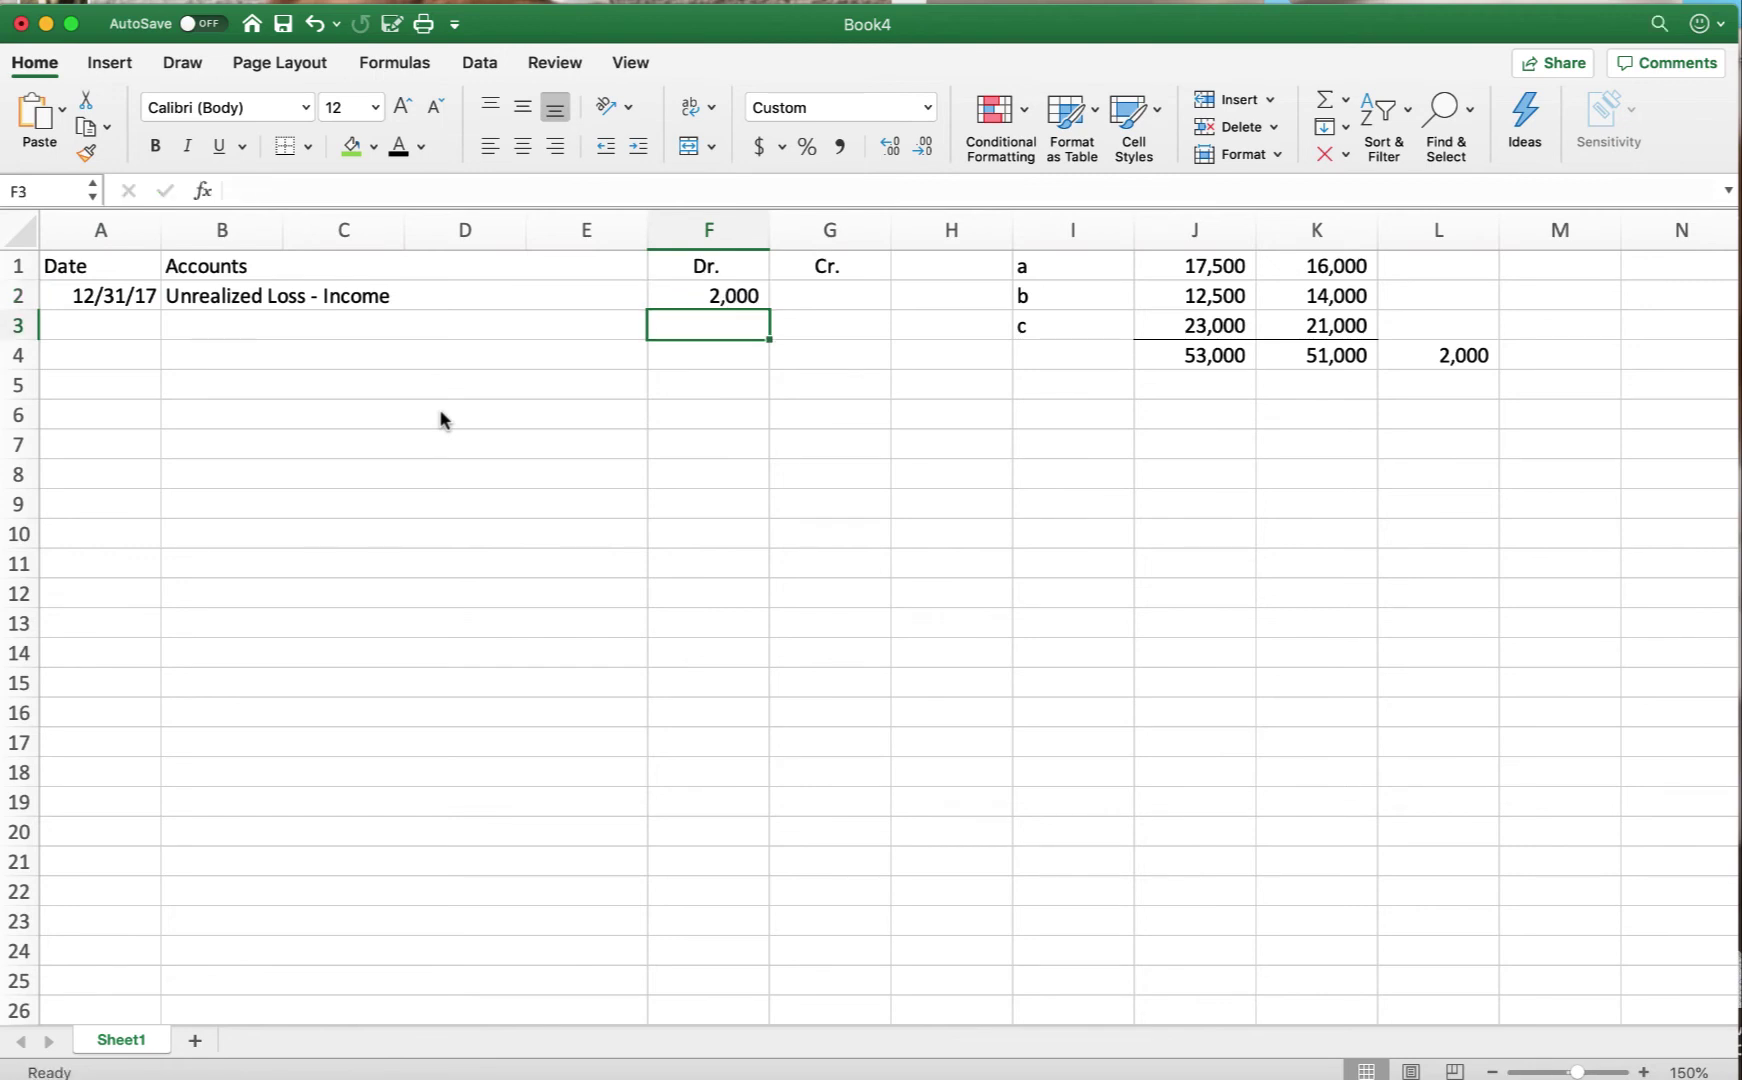
Step: Enter Fair Value Adjustment - Trading as the indented credit account in cell B3
key("Left")
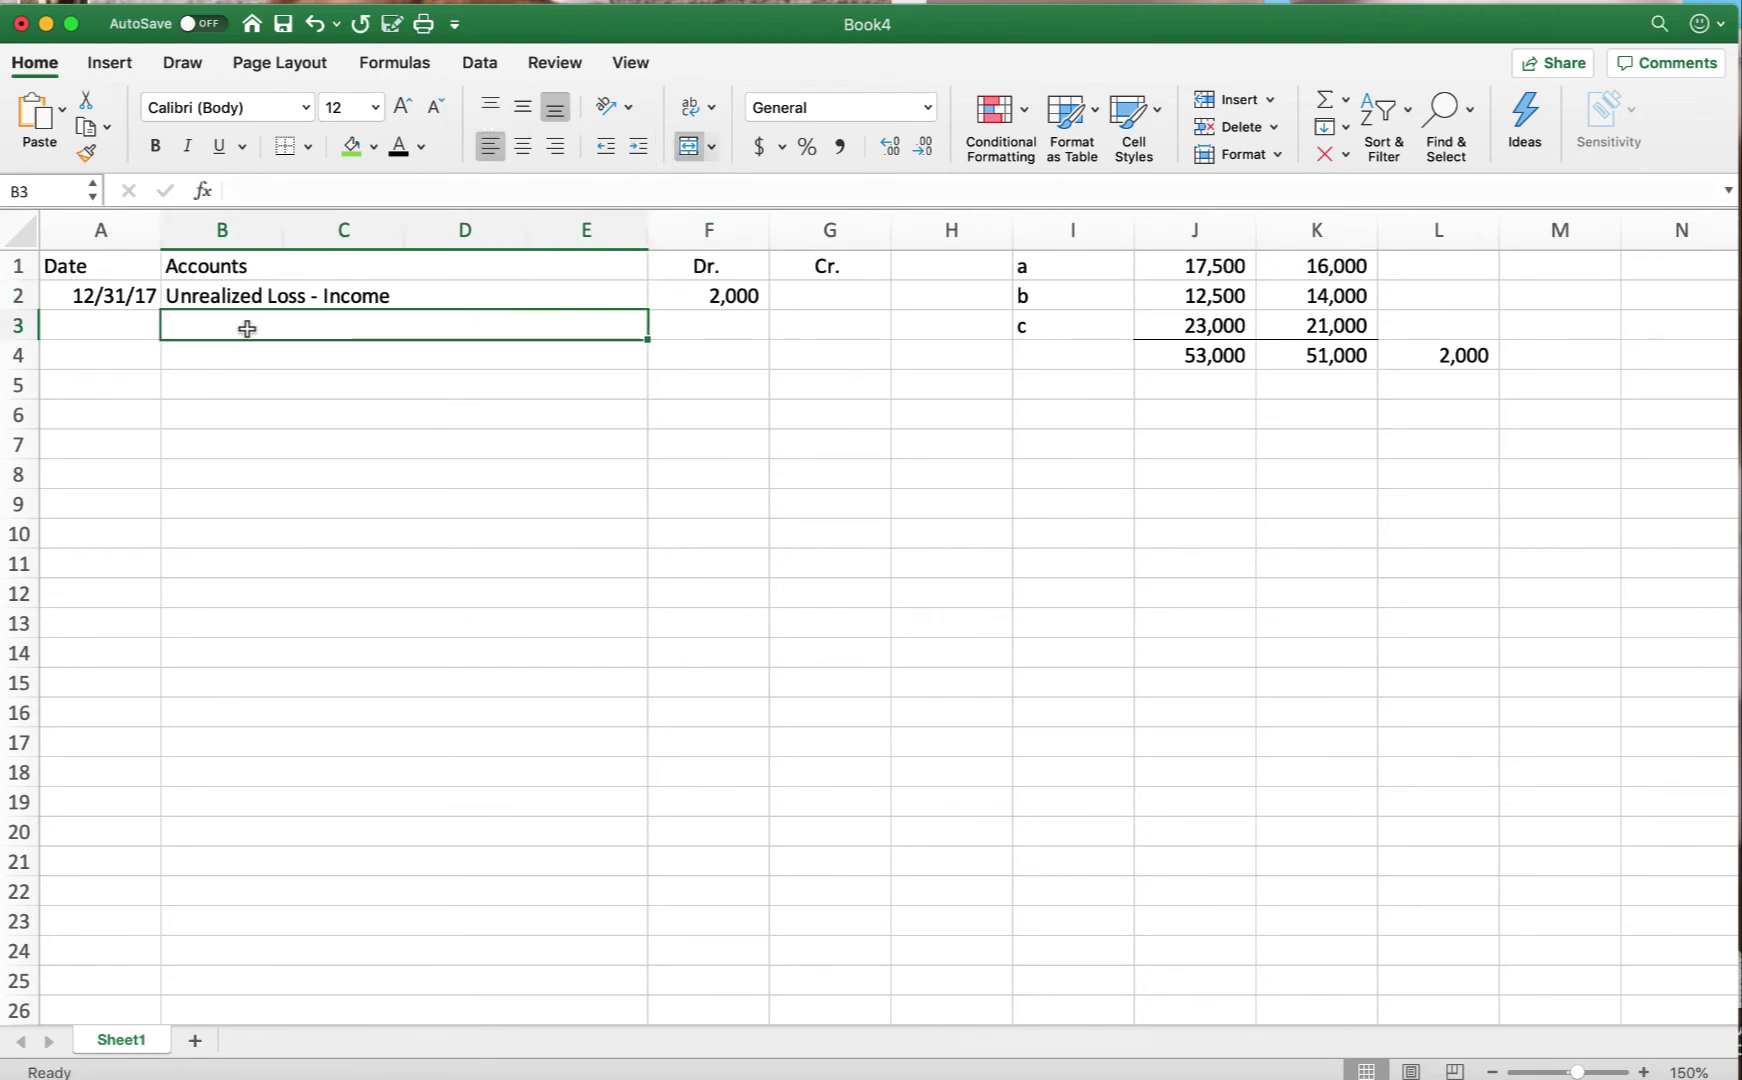
type("Fair V")
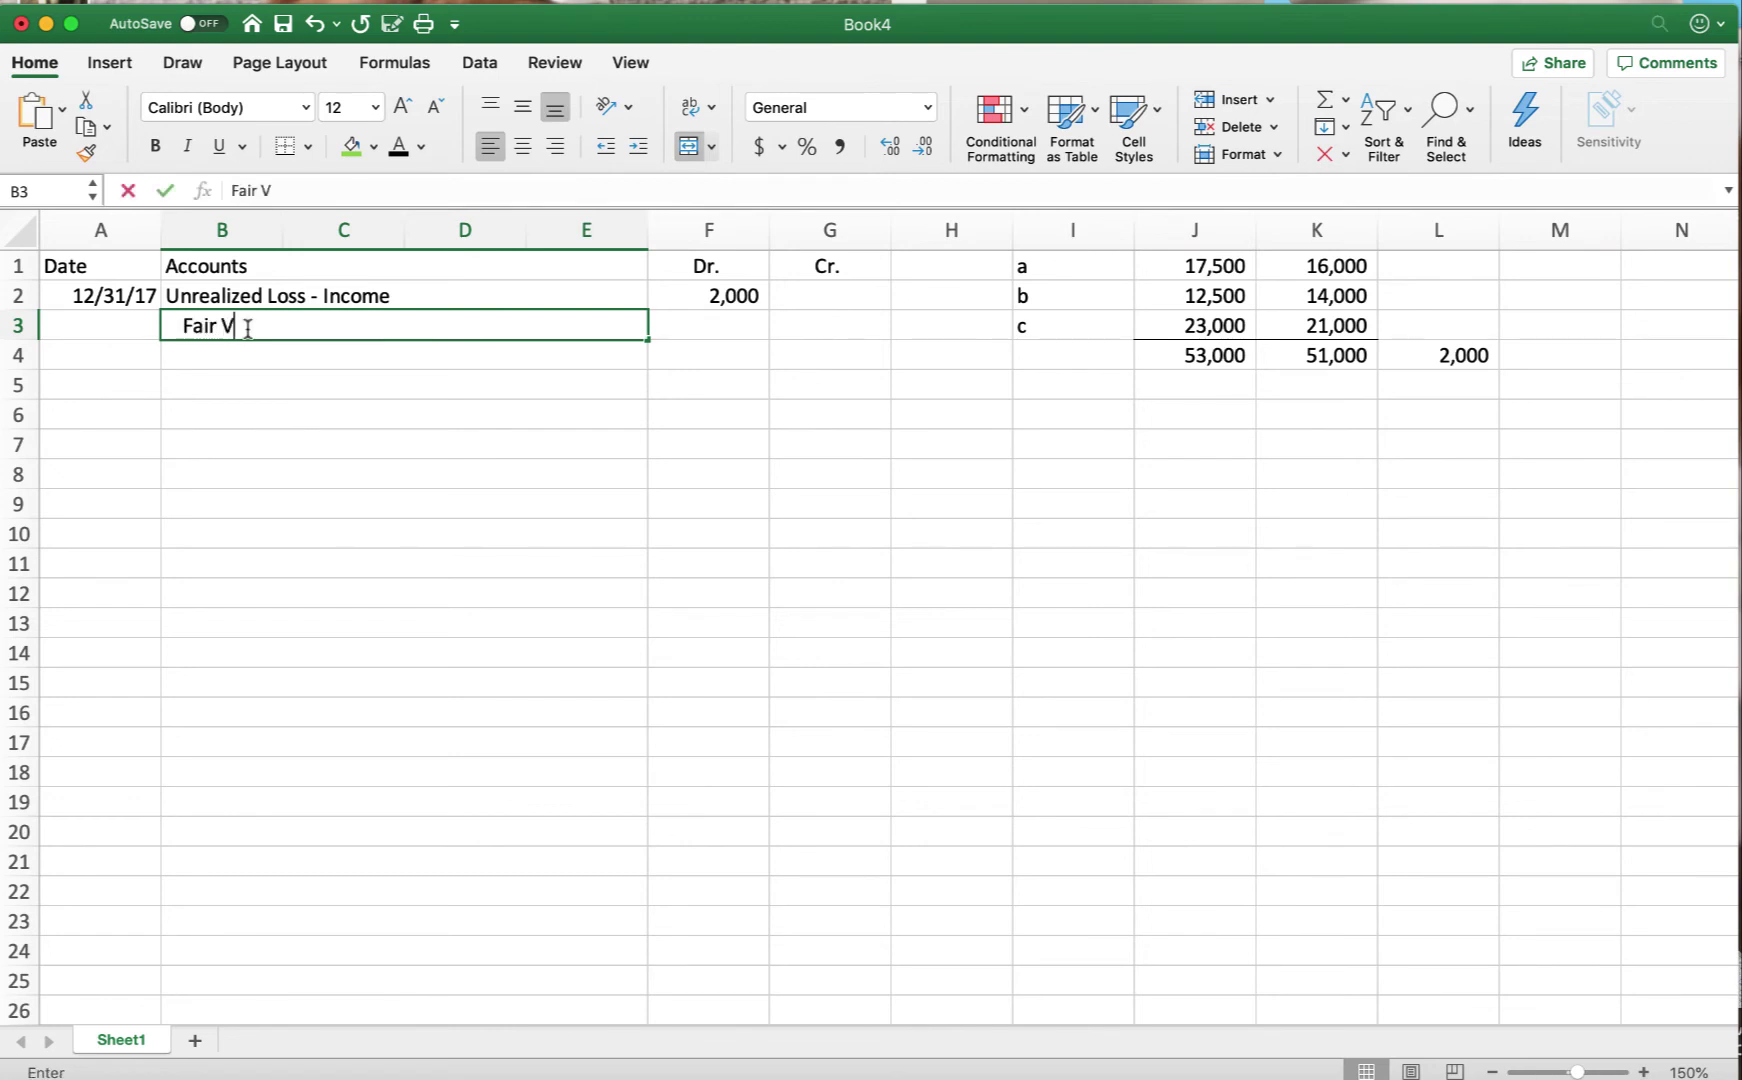
type("alue ")
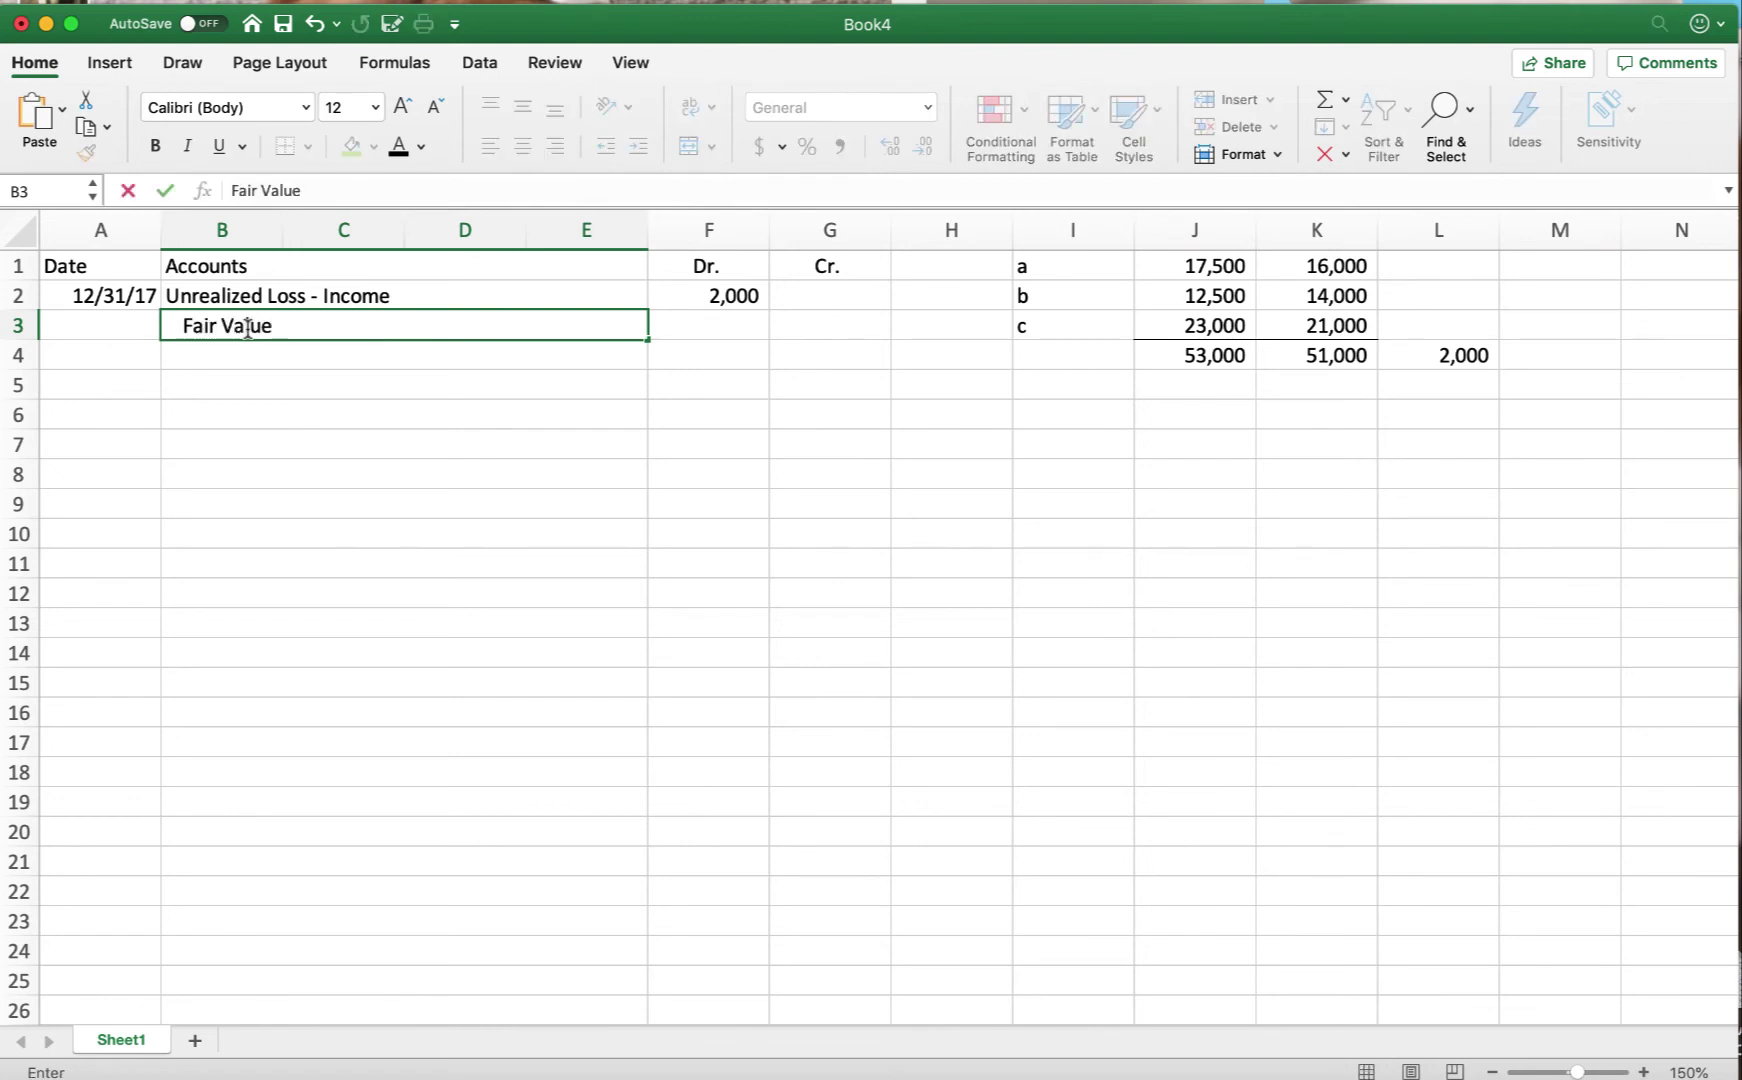
type("Adj")
key("BackSpace")
type("djustment ")
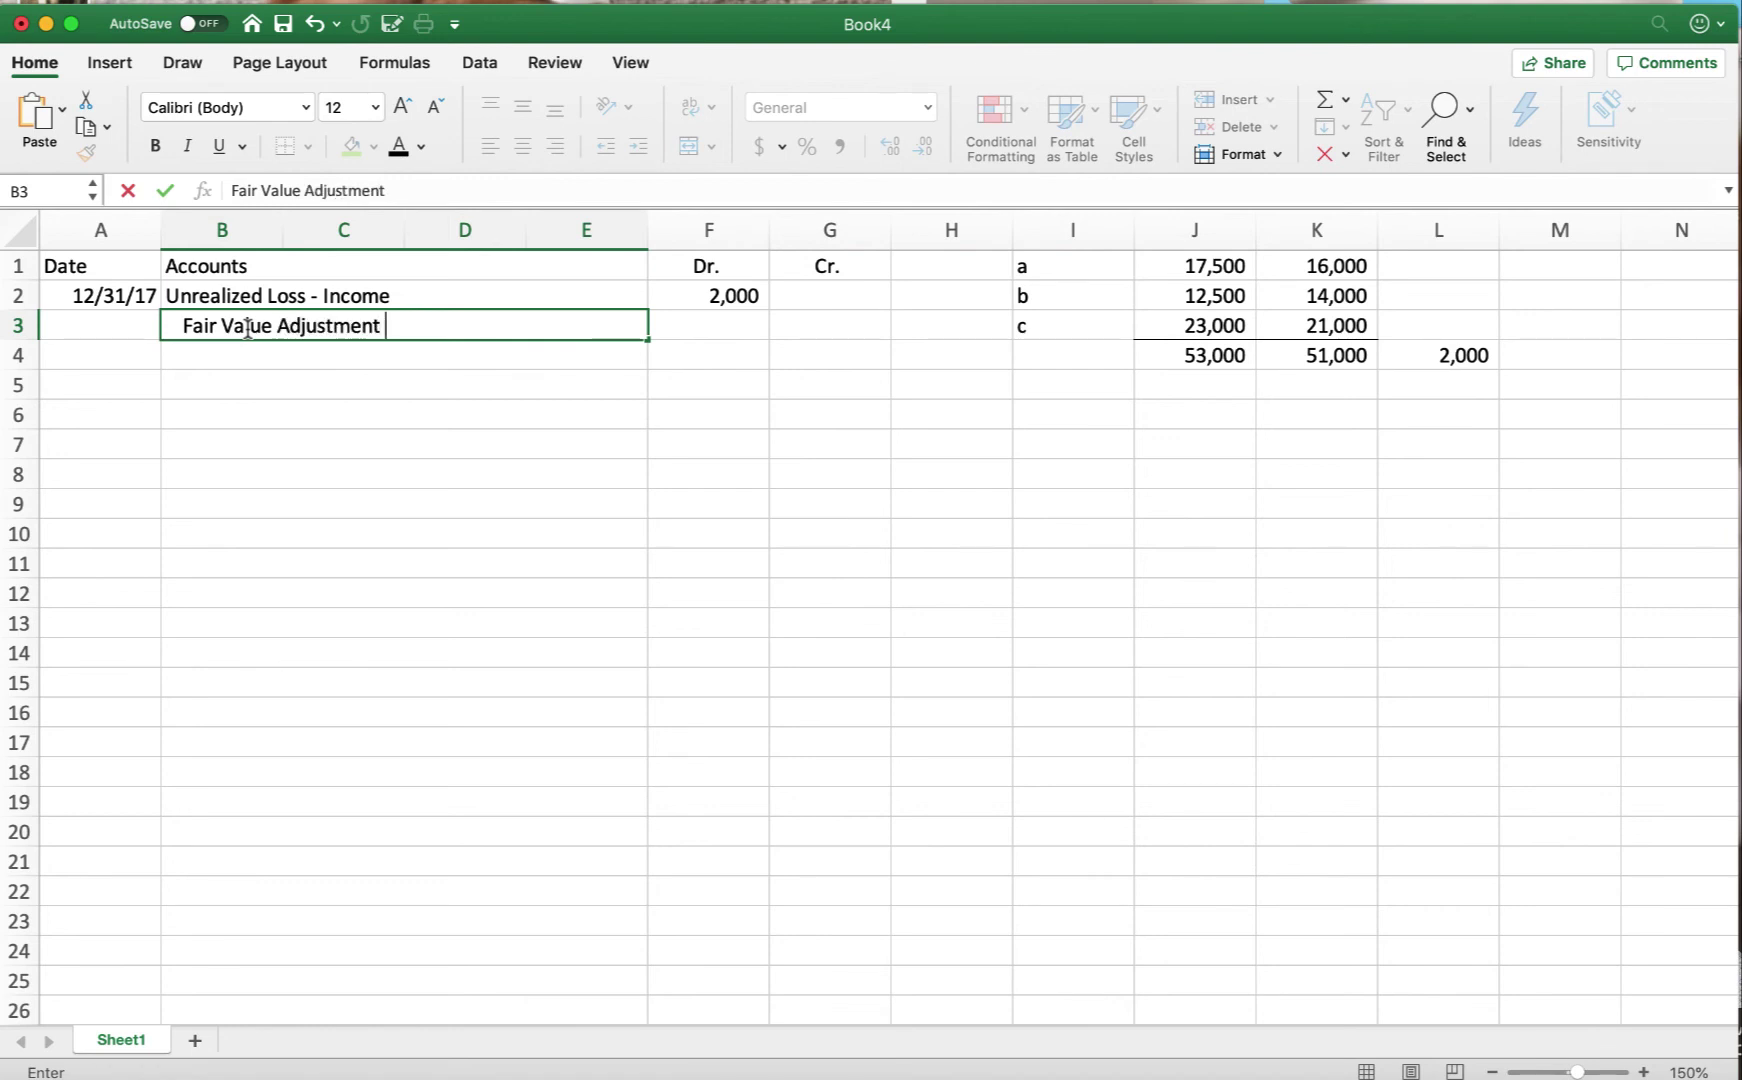
type("- Trading")
key("Tab")
Step: Enter 2000 as the credit amount for the fair value adjustment in cell G3
key("Tab")
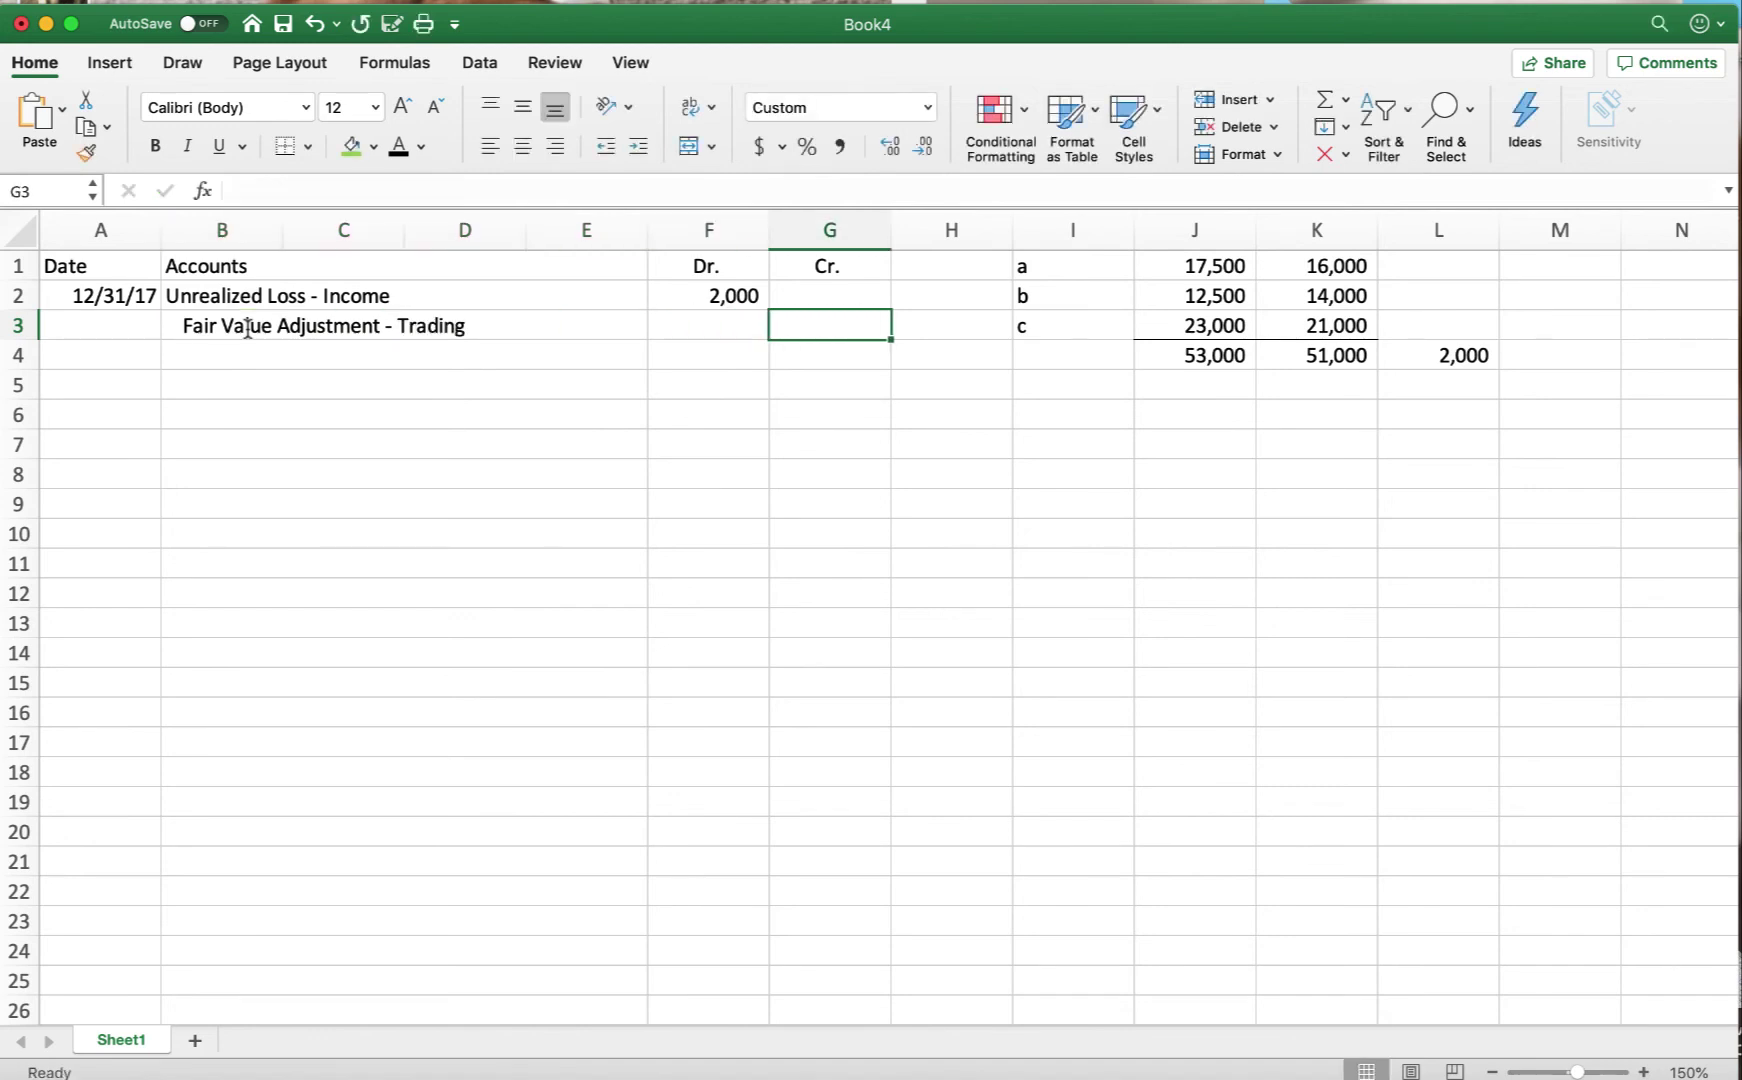
type("2000")
key("Return")
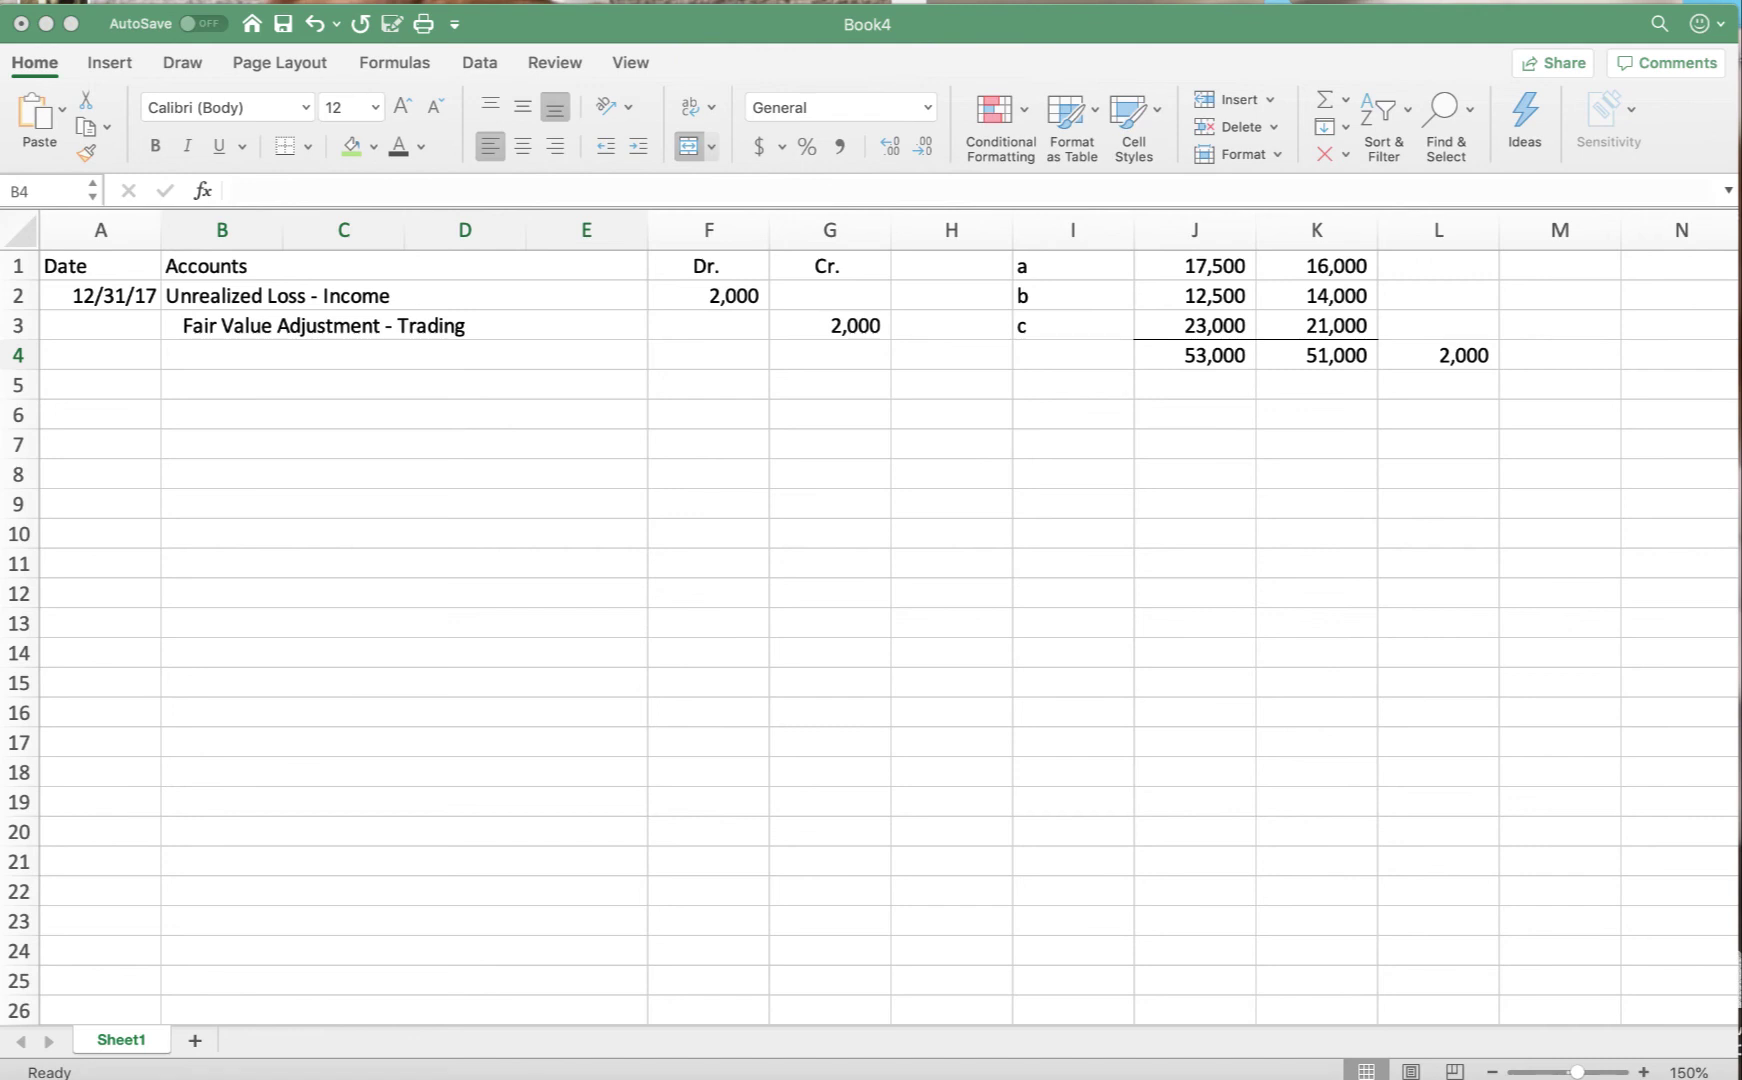
Step: Label the next part of the exercise with b in cell A6
left_click(80, 413)
left_click(114, 428)
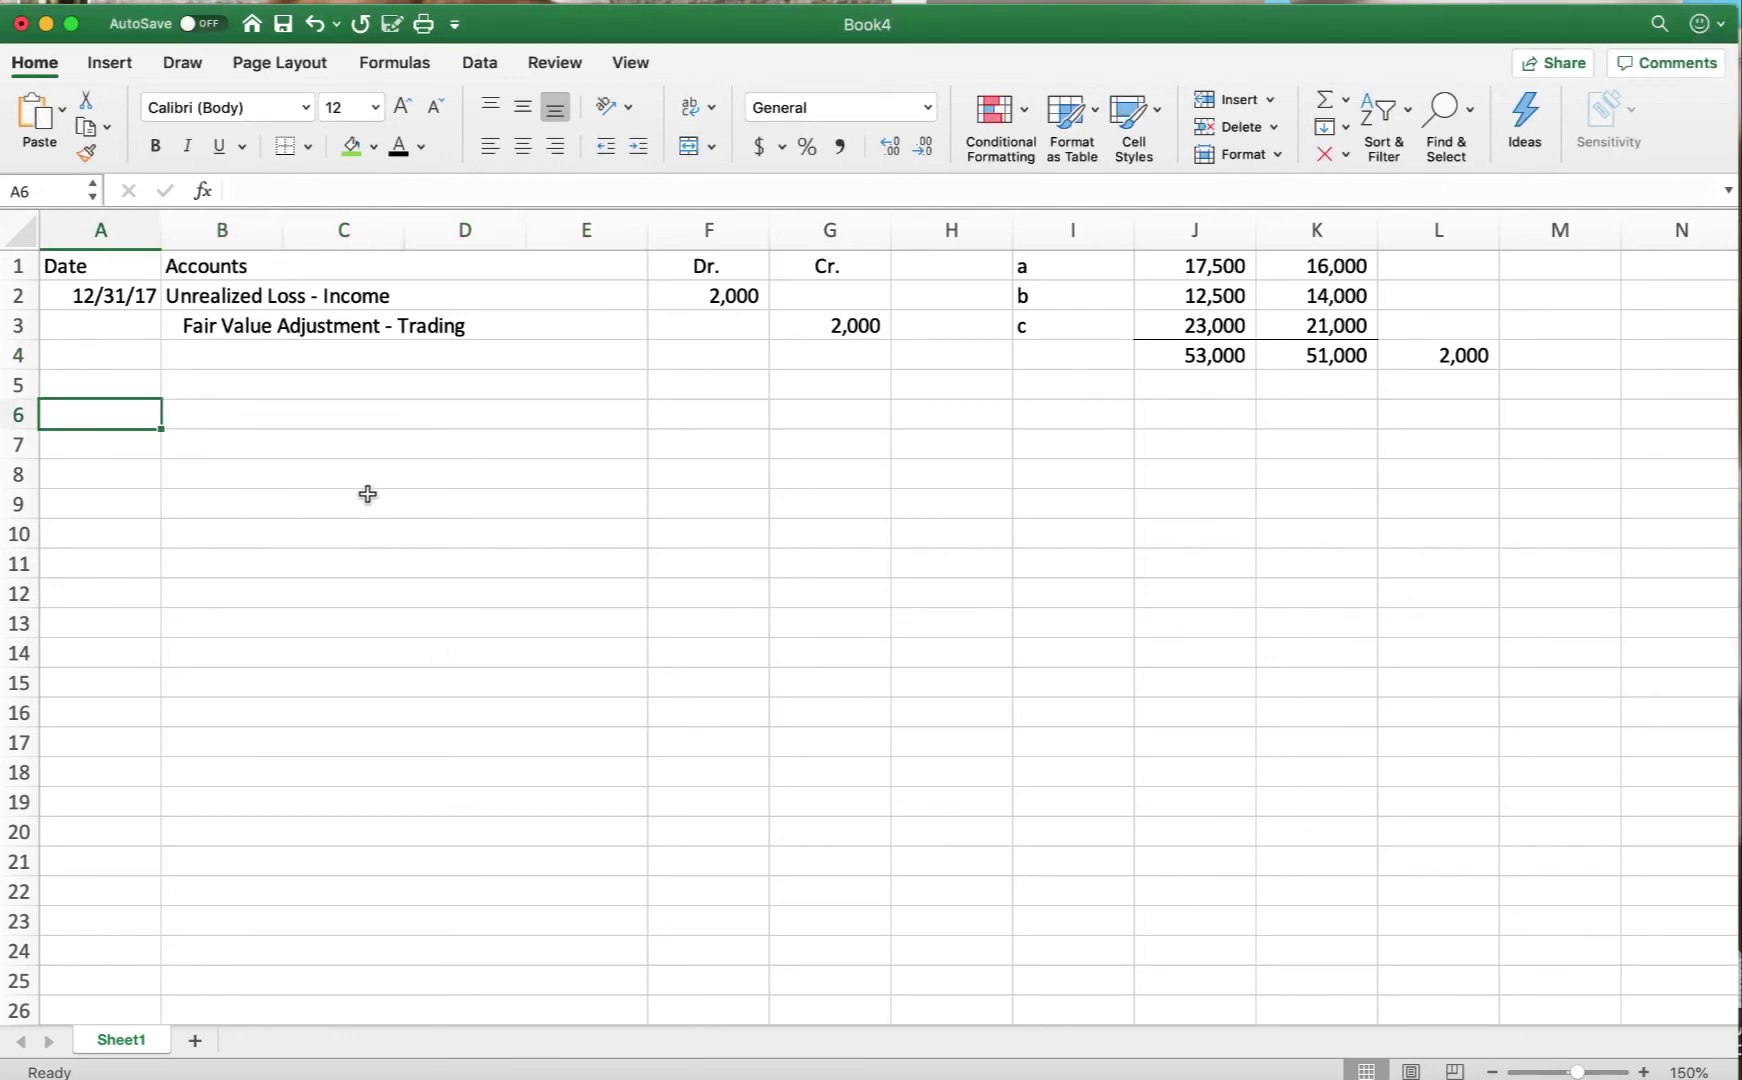
type("b")
key("Return")
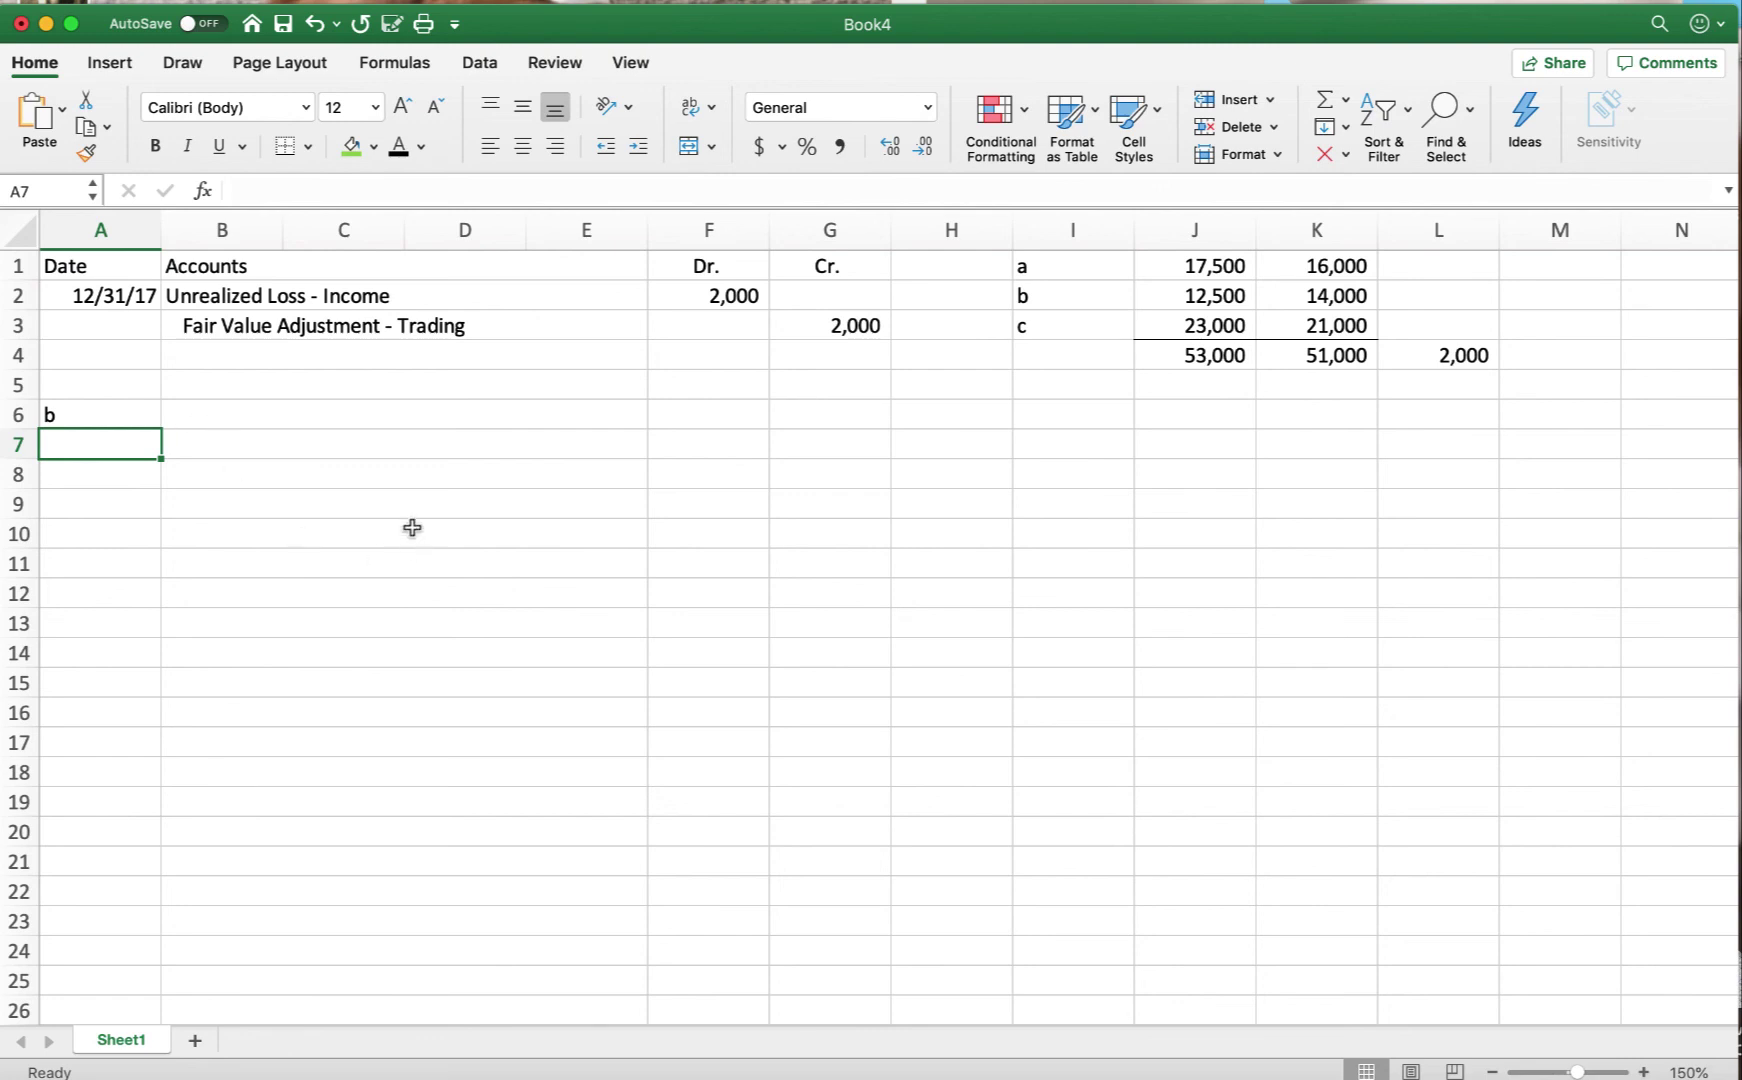
Step: Center the merged cell B6 and enter the heading Balance sheet
left_click(186, 420)
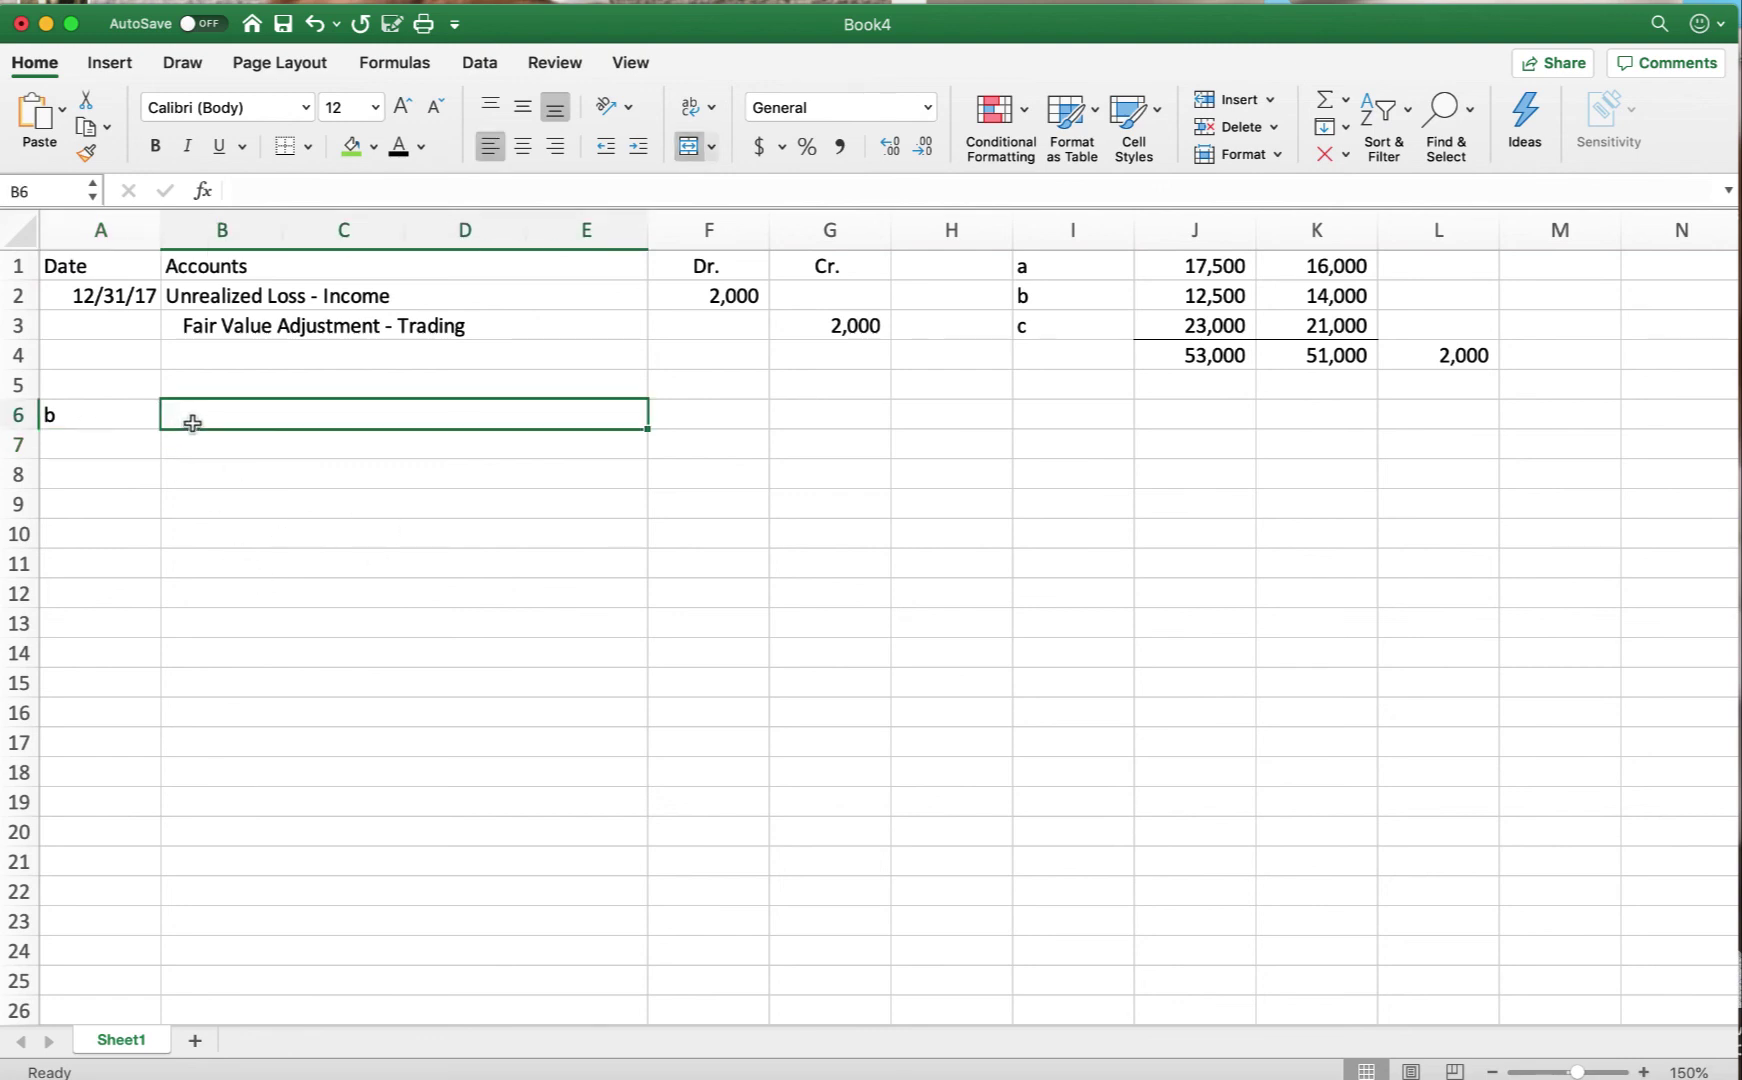
left_click(523, 146)
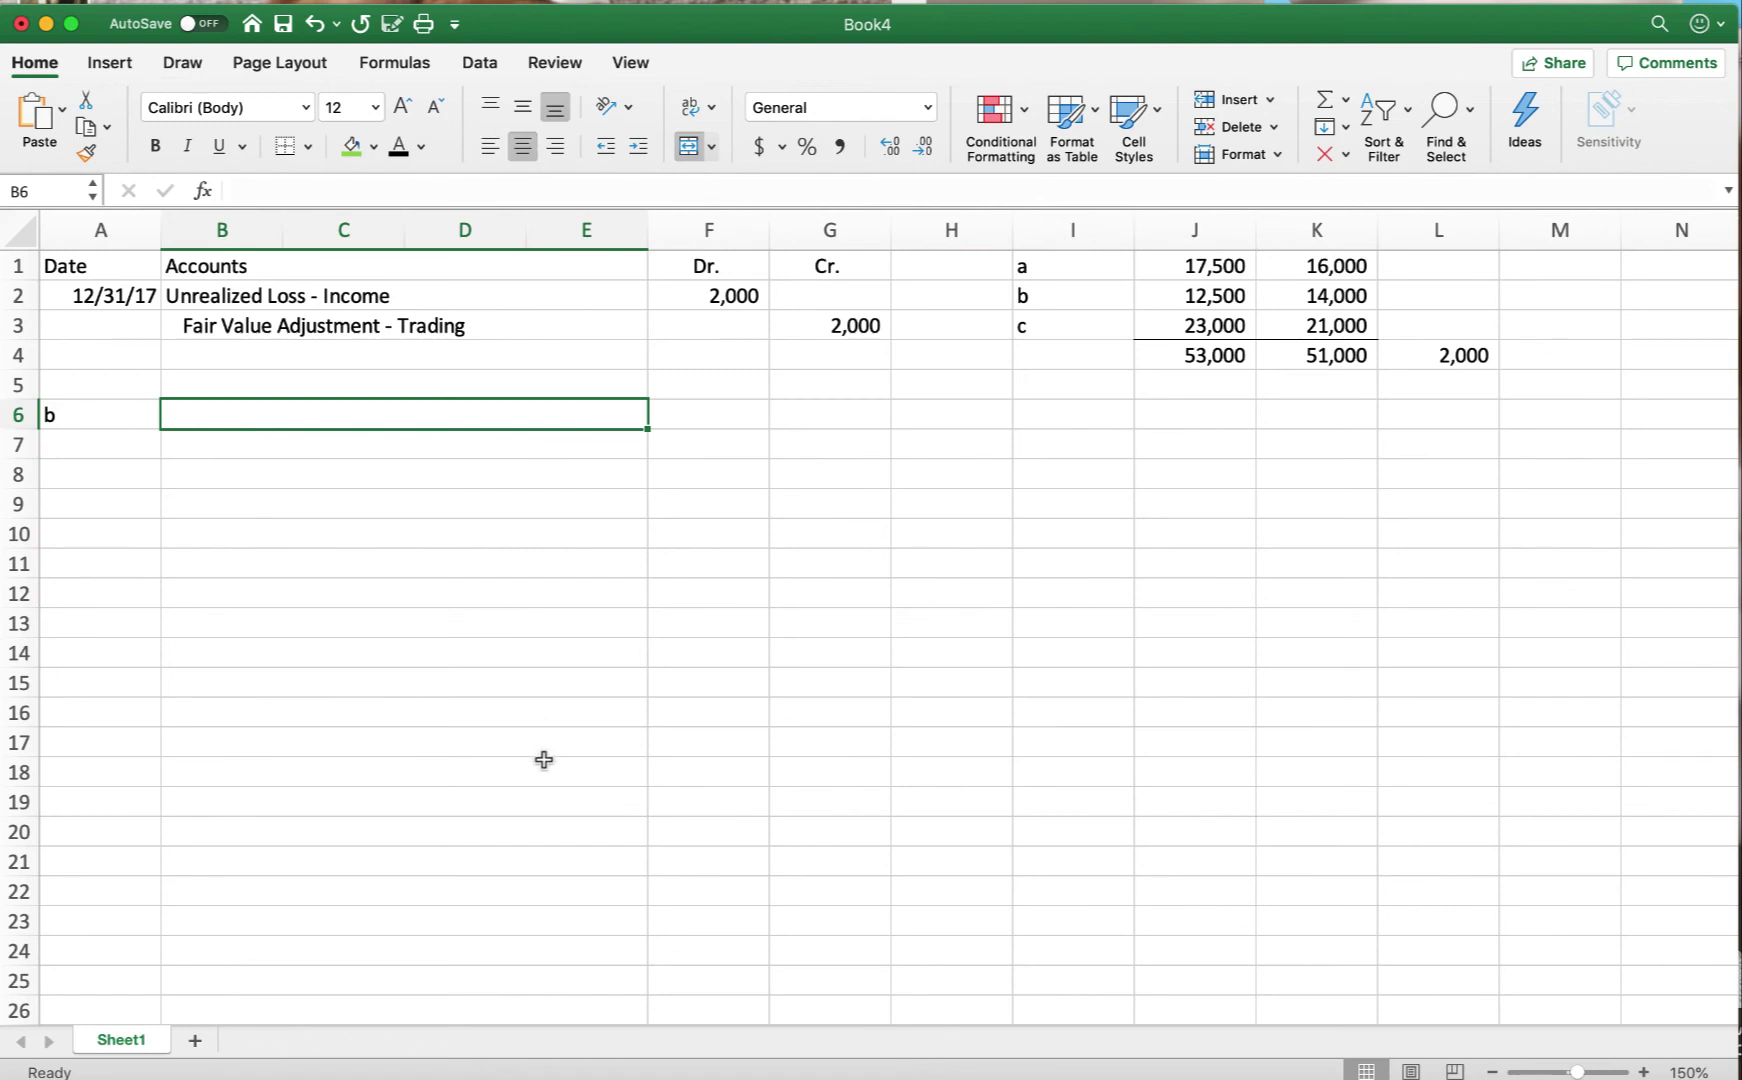
type("Balance sheet")
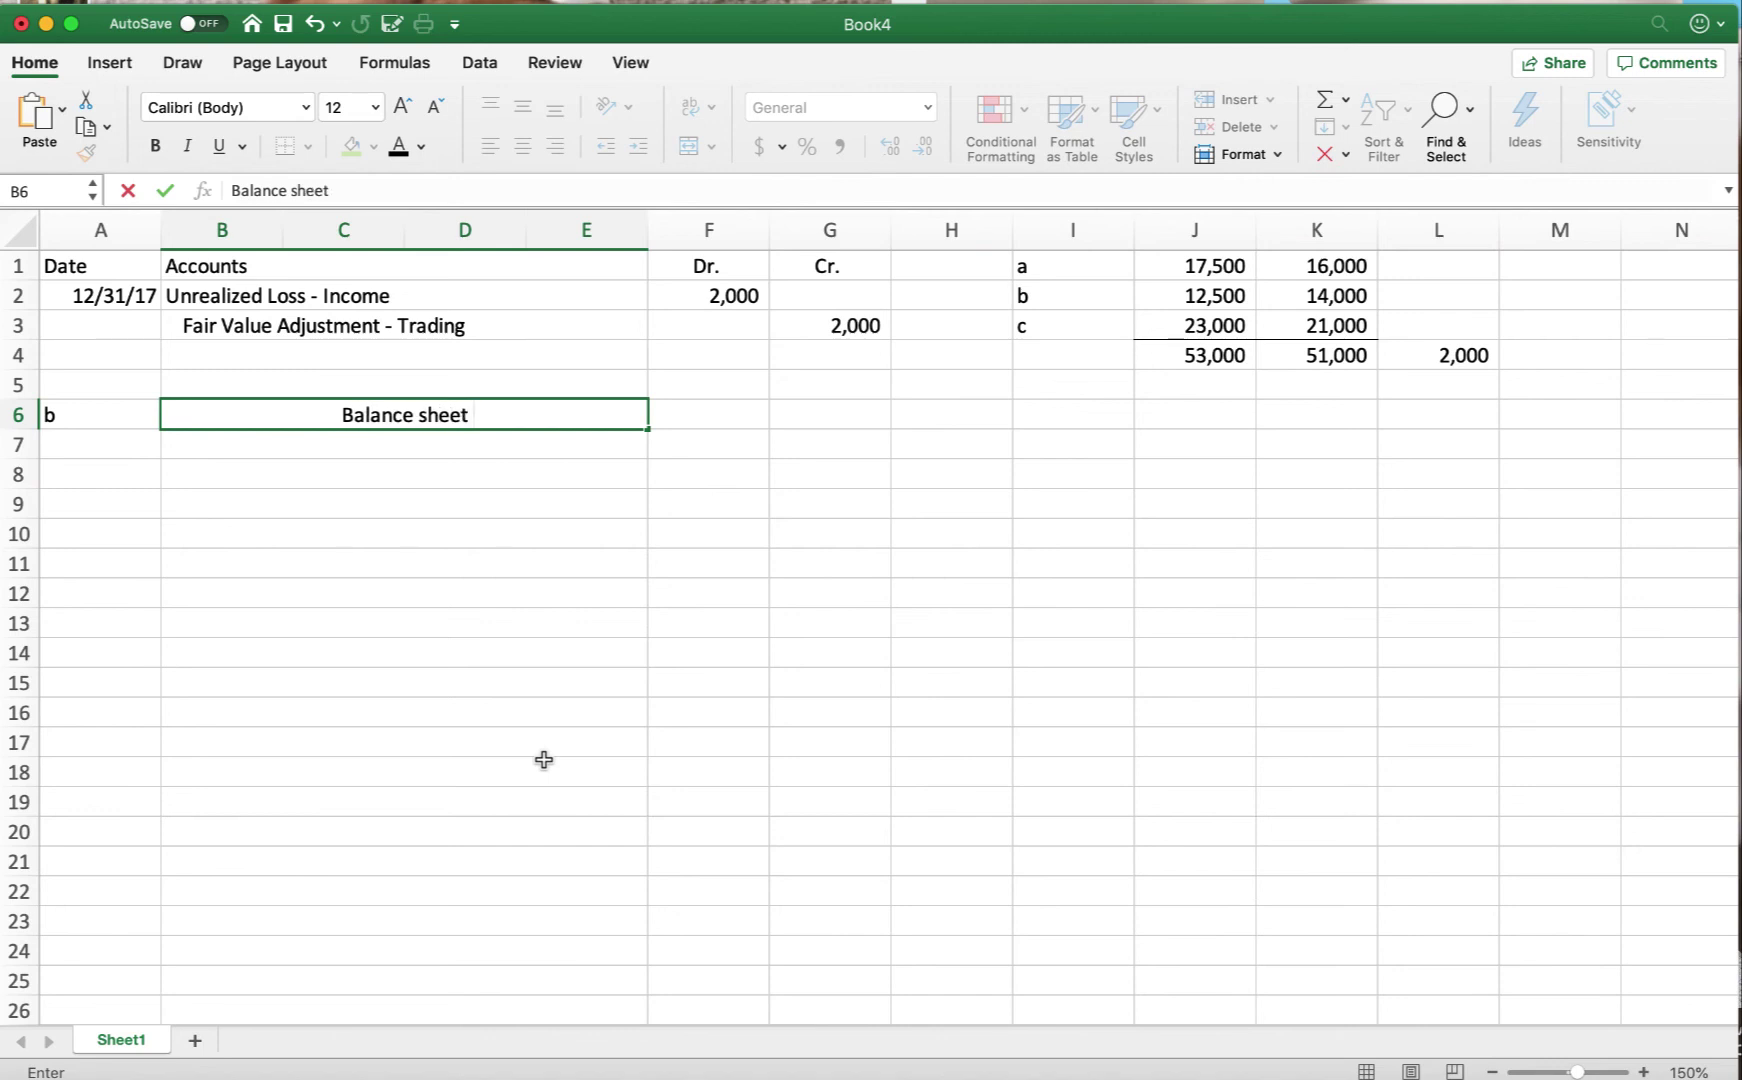
Step: Enter the balance sheet line "Short-term Inverstments, at fair value: 51,000" in the merged cell B7
left_click(241, 444)
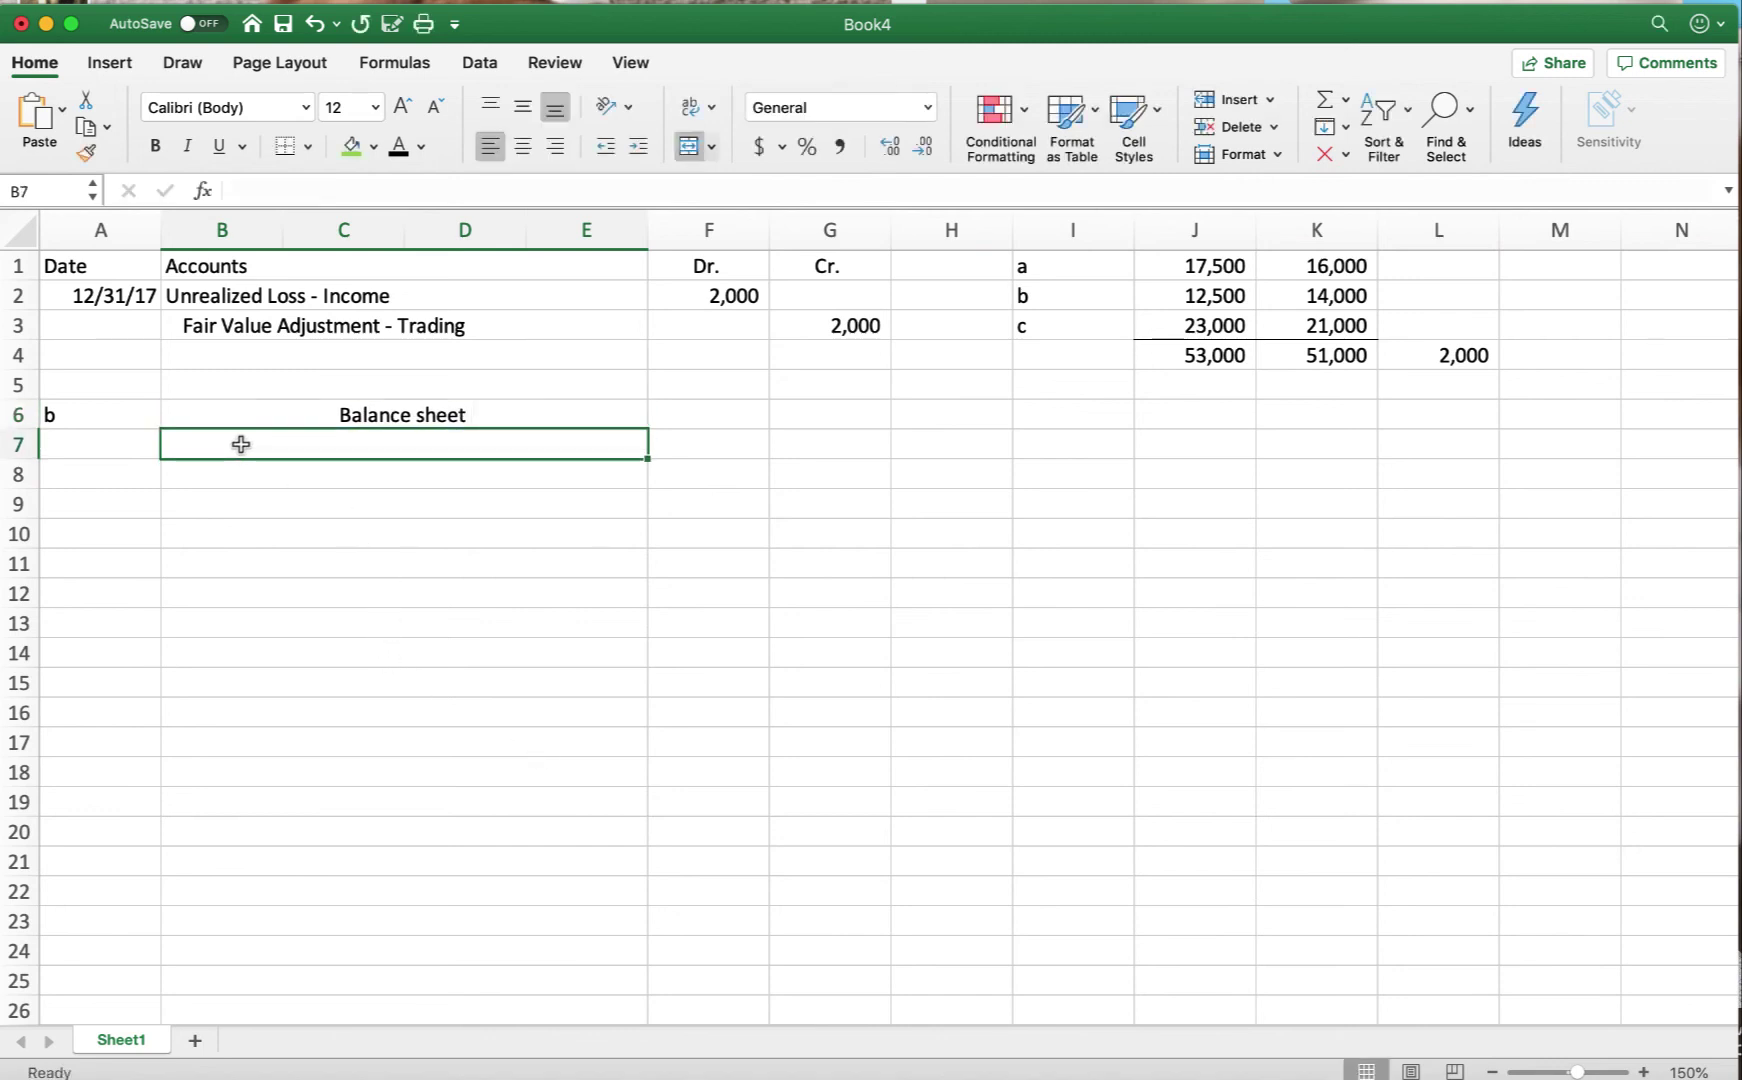
type("Short")
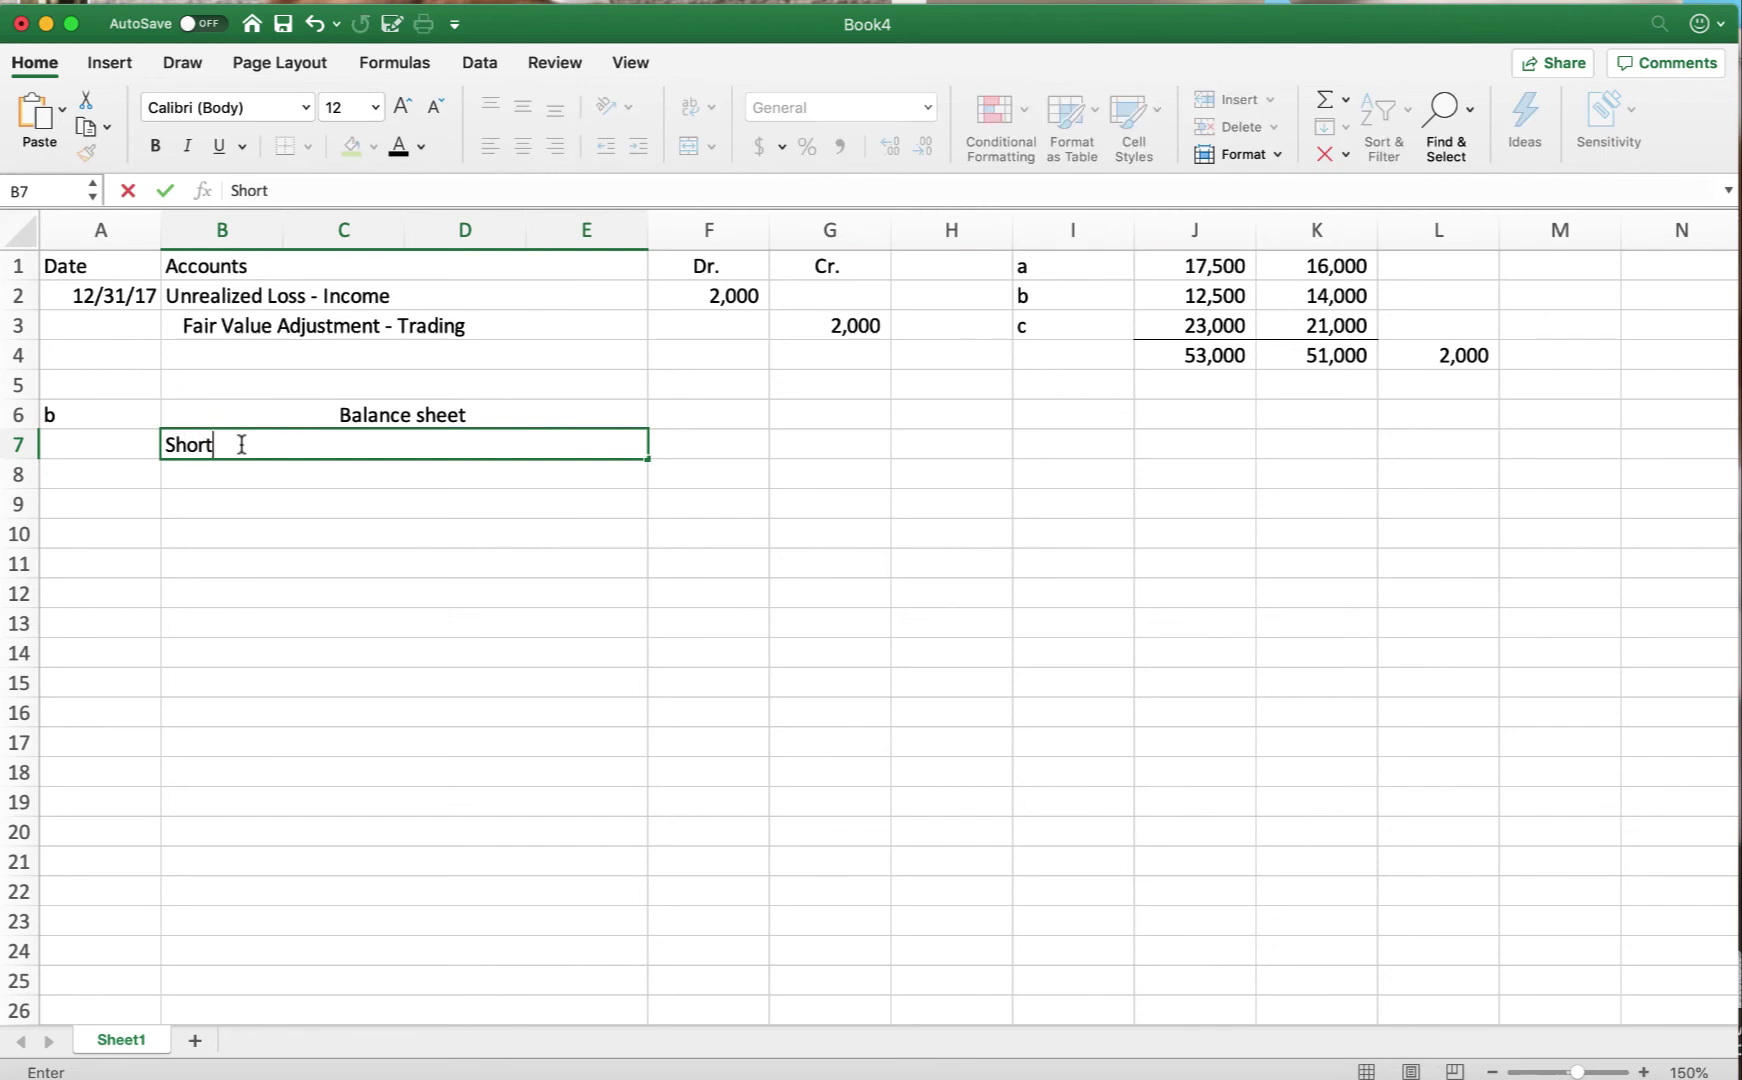
type("-term Inverstments")
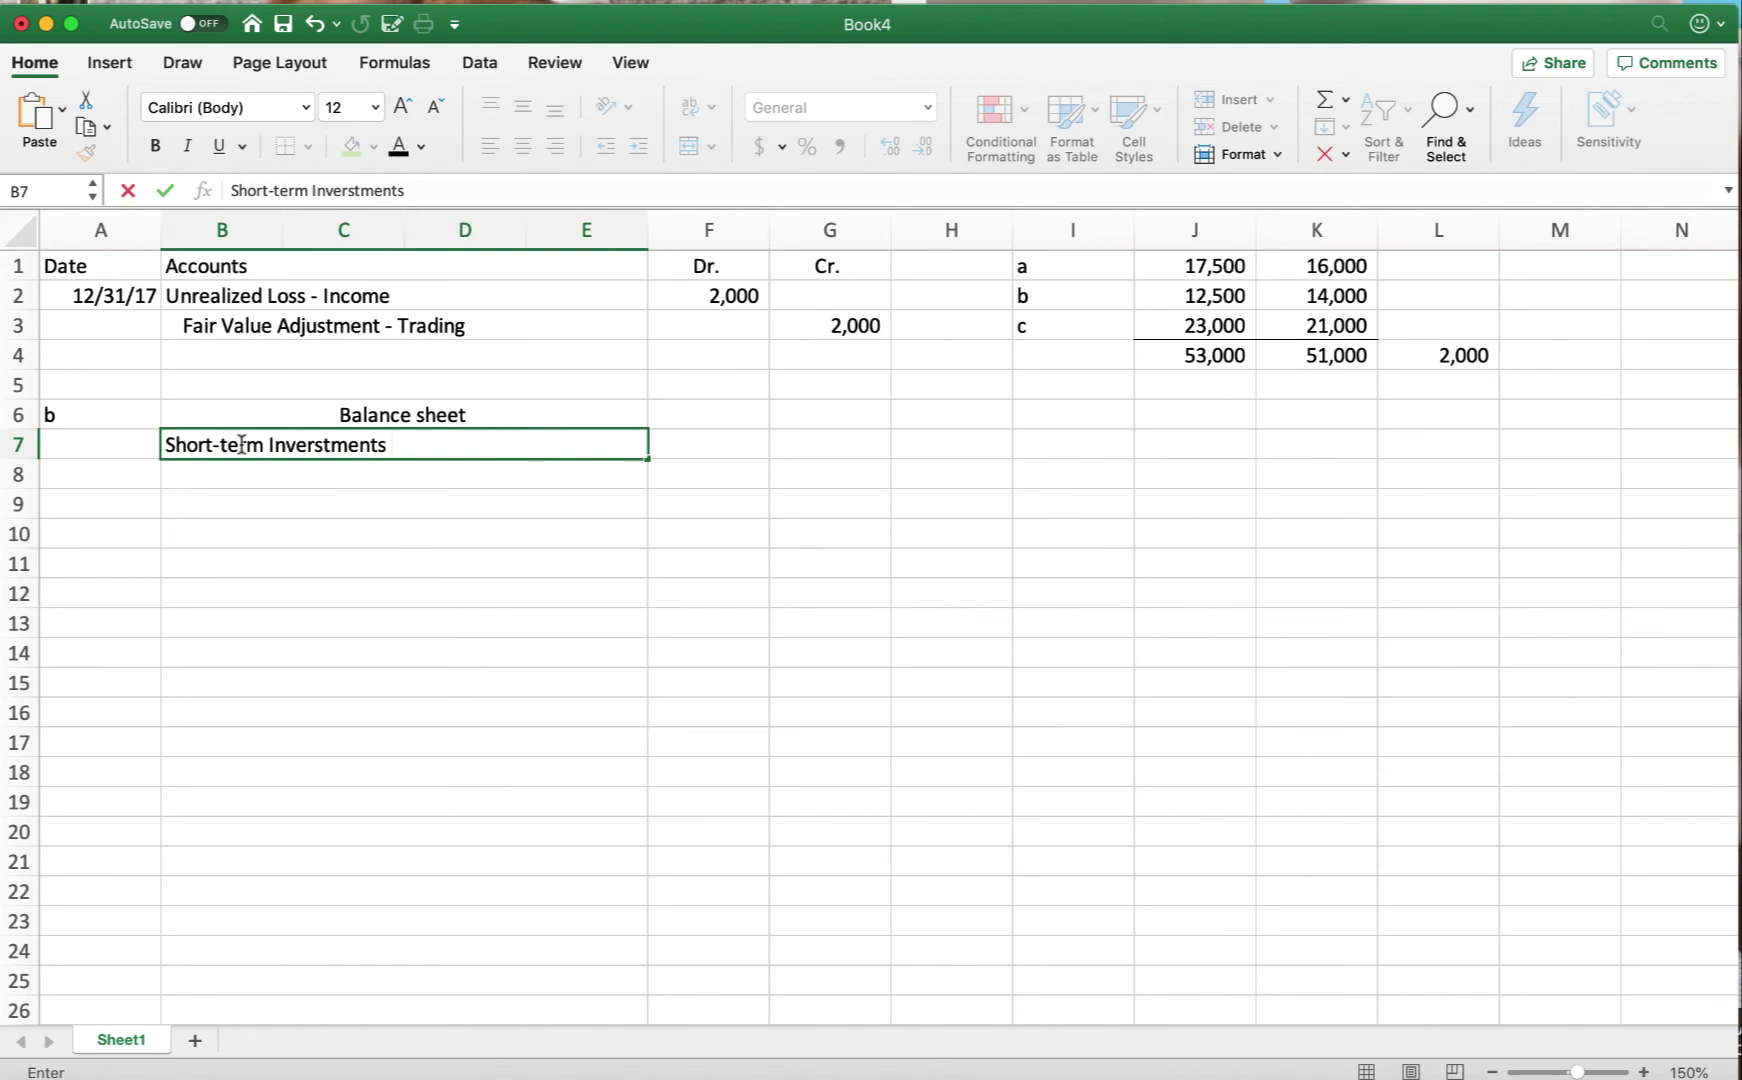
key("BackSpace")
type(", at fair value.")
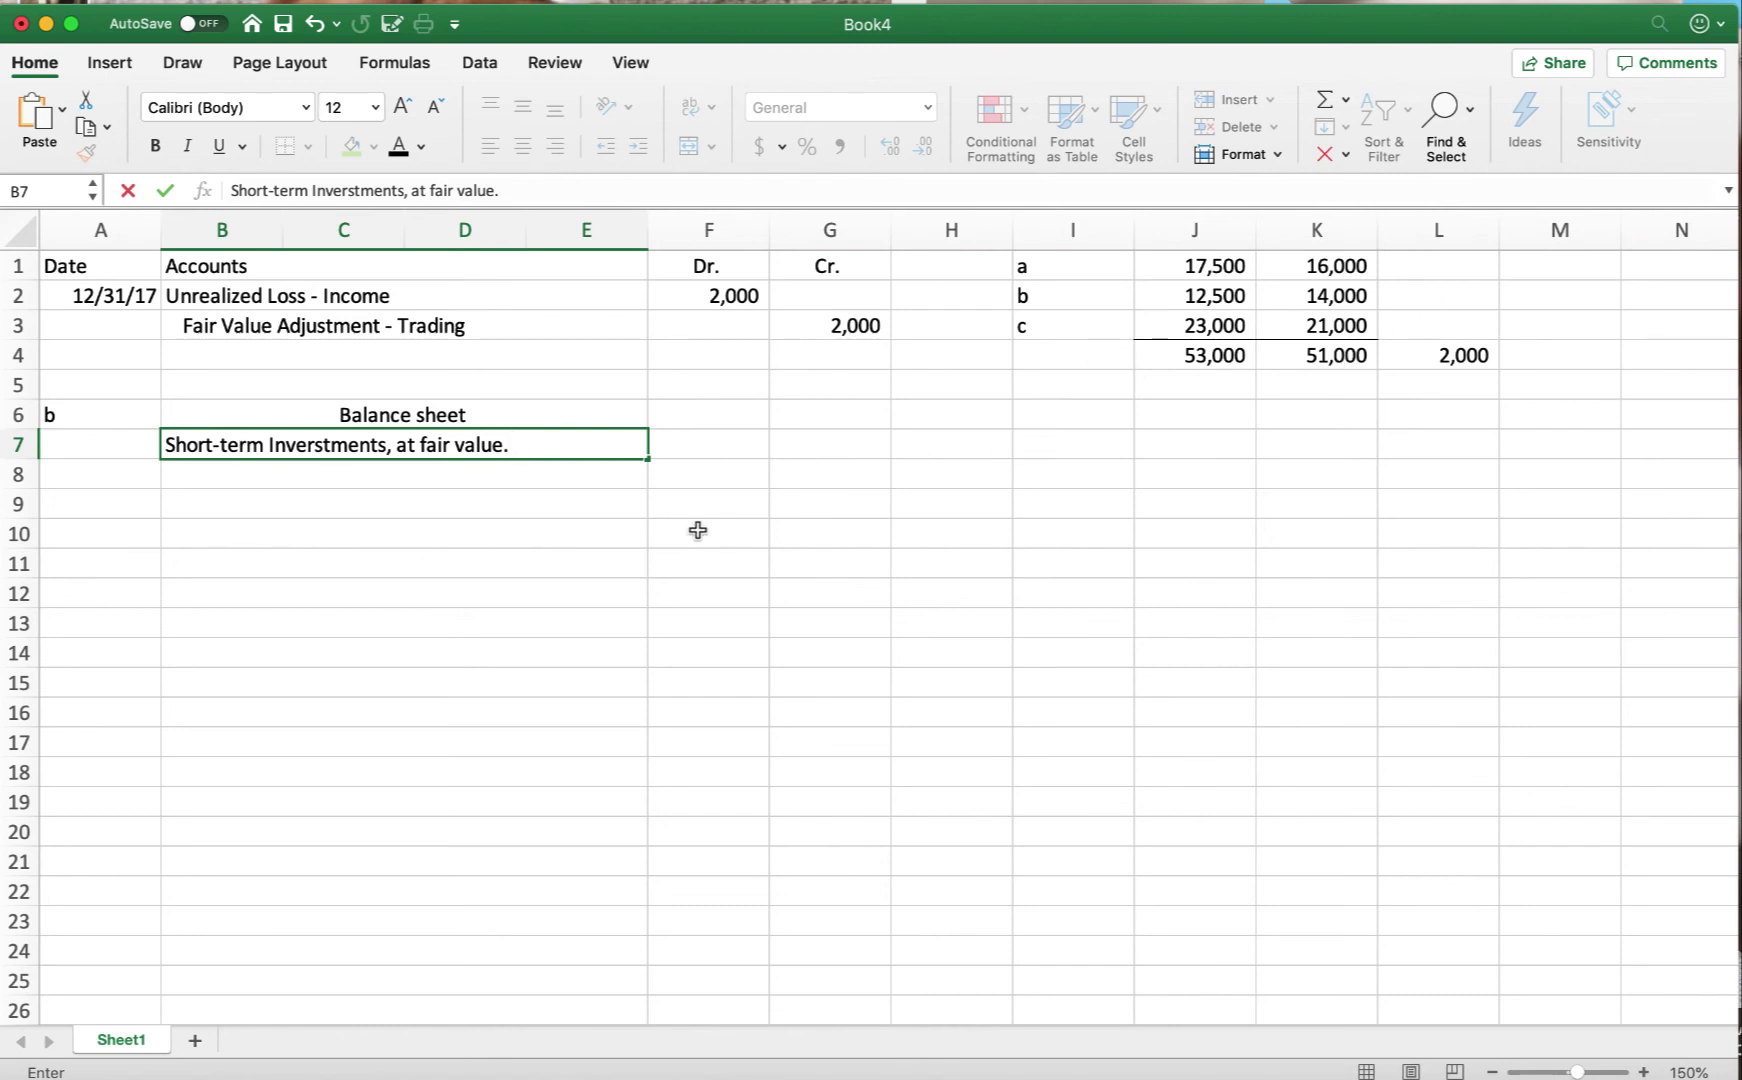
left_click(516, 446)
key("BackSpace")
type(":  51,000")
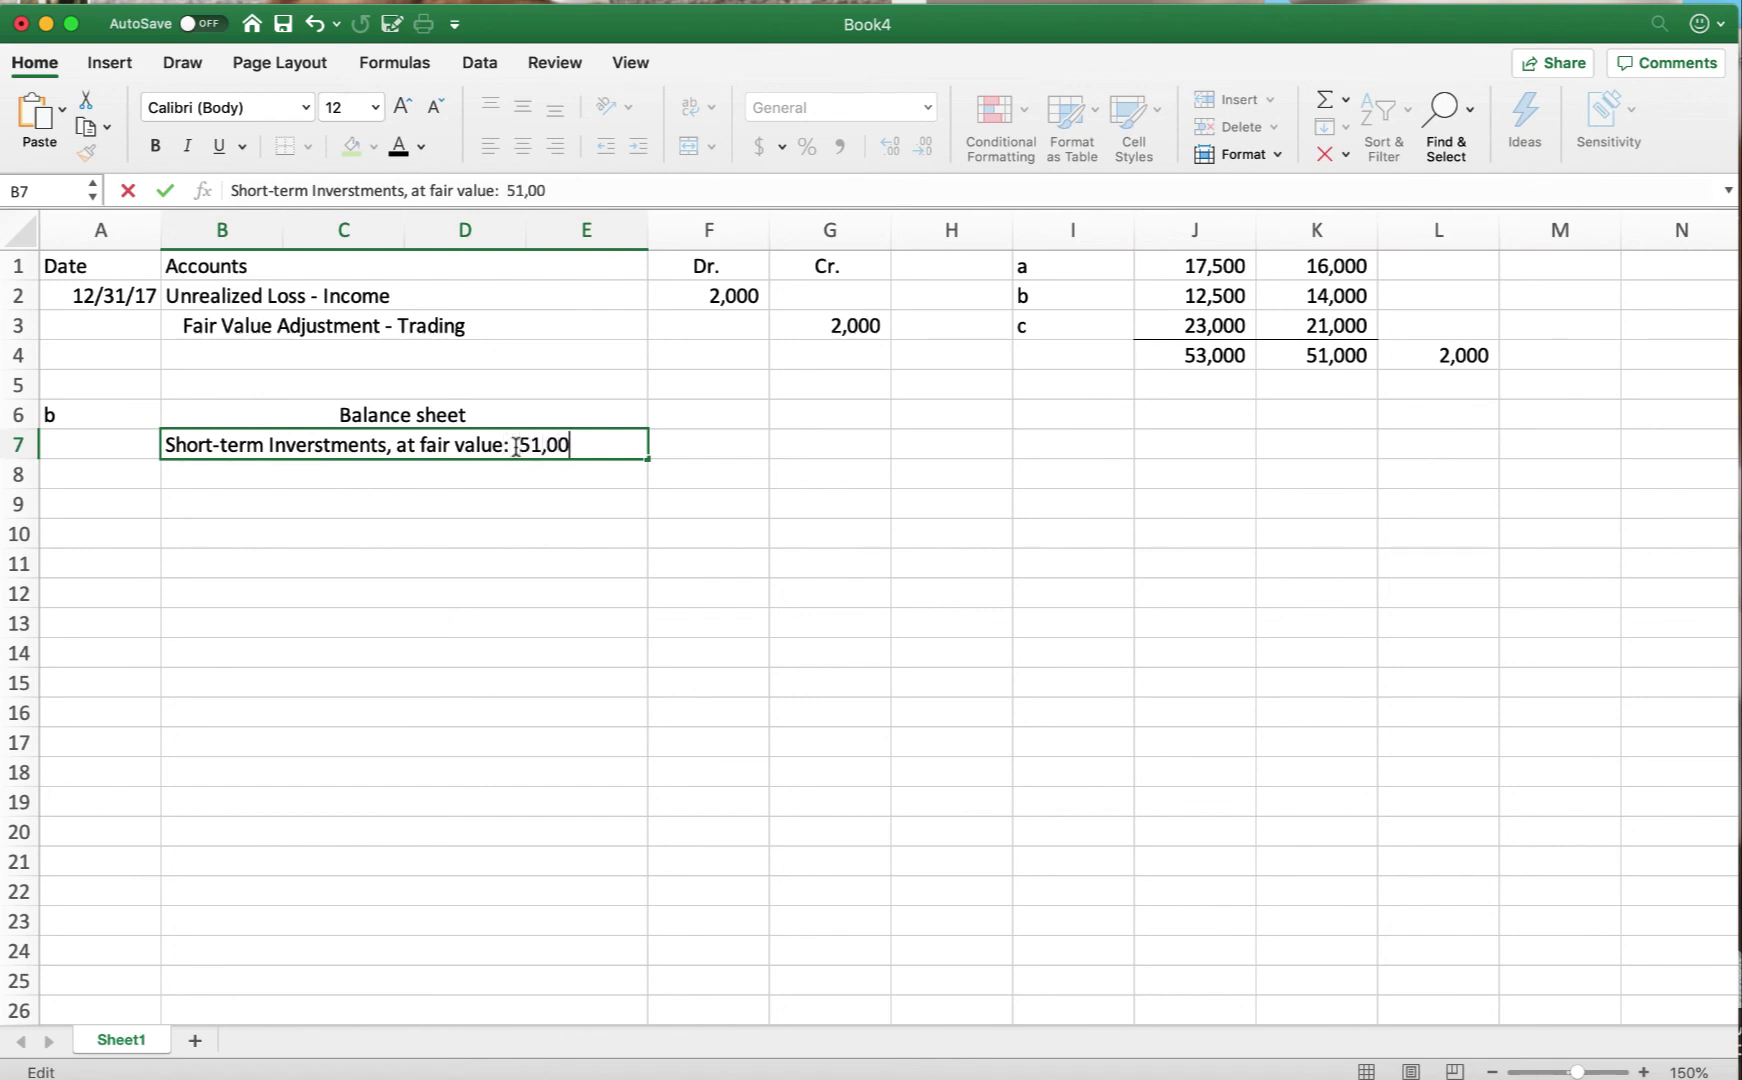
key("Return")
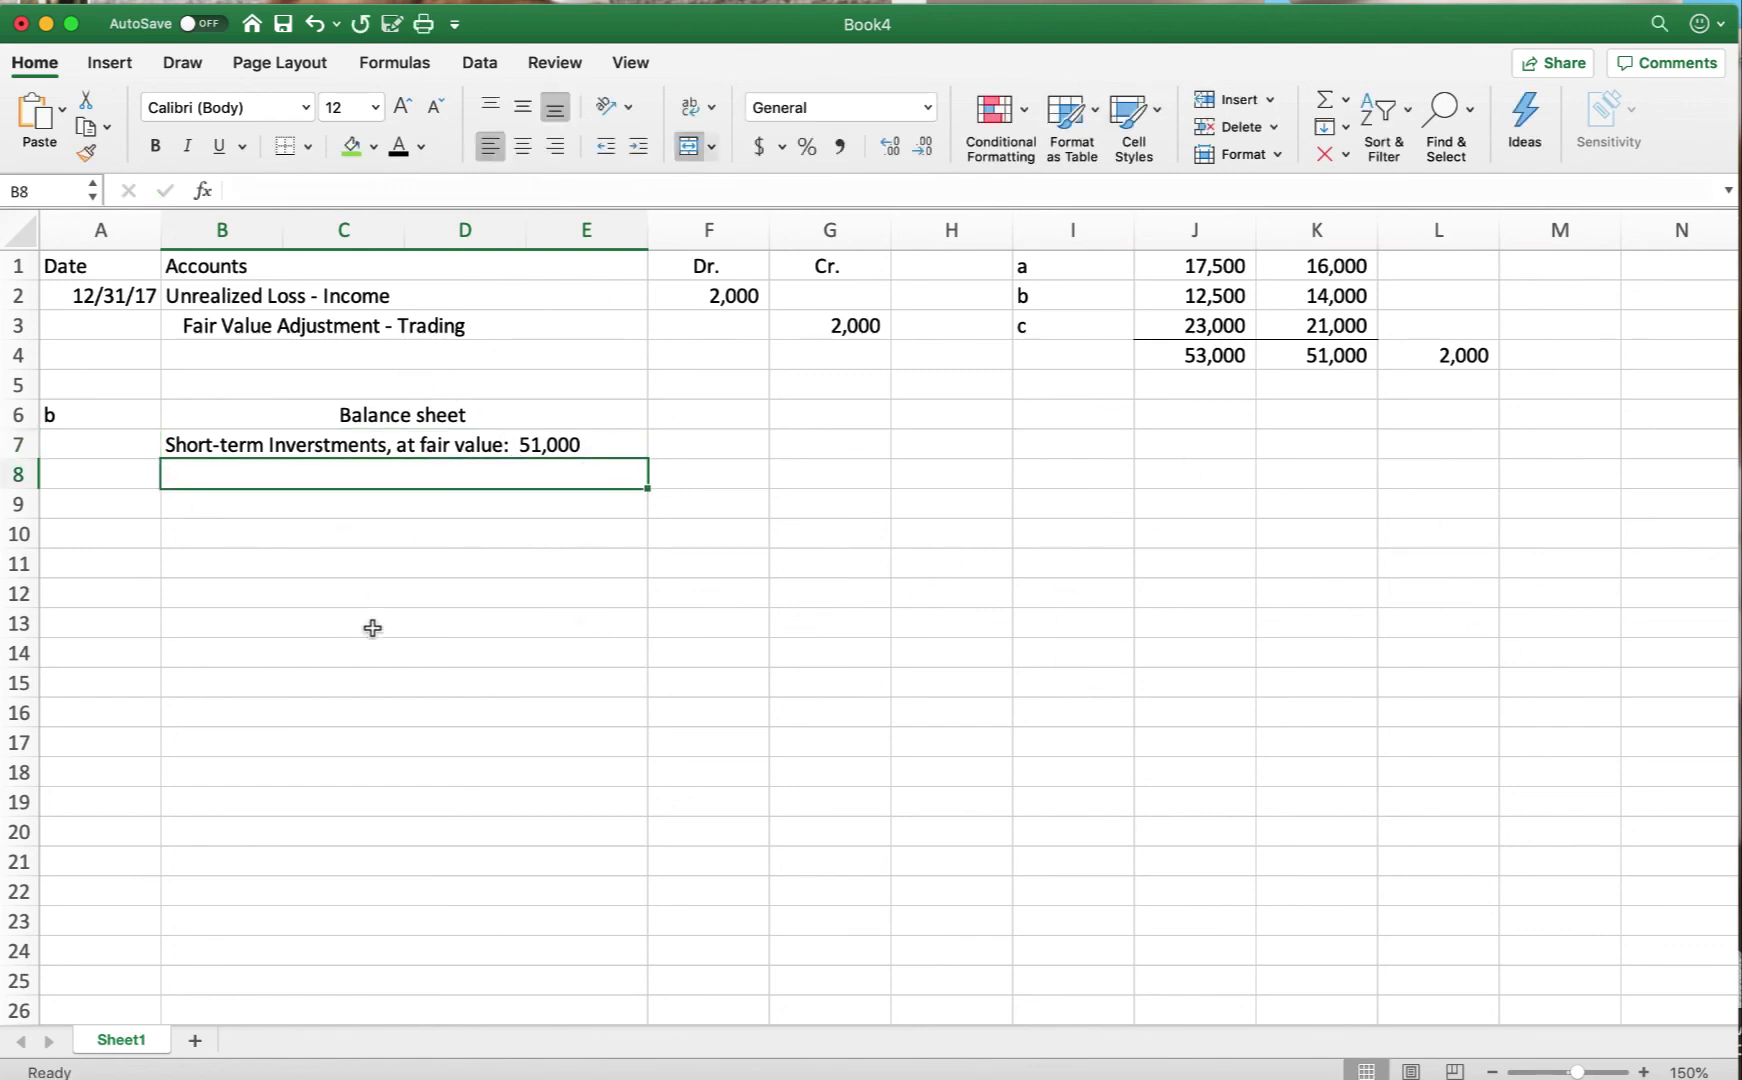
Step: Center the merged cell B10 and enter the heading Income statement
left_click(270, 534)
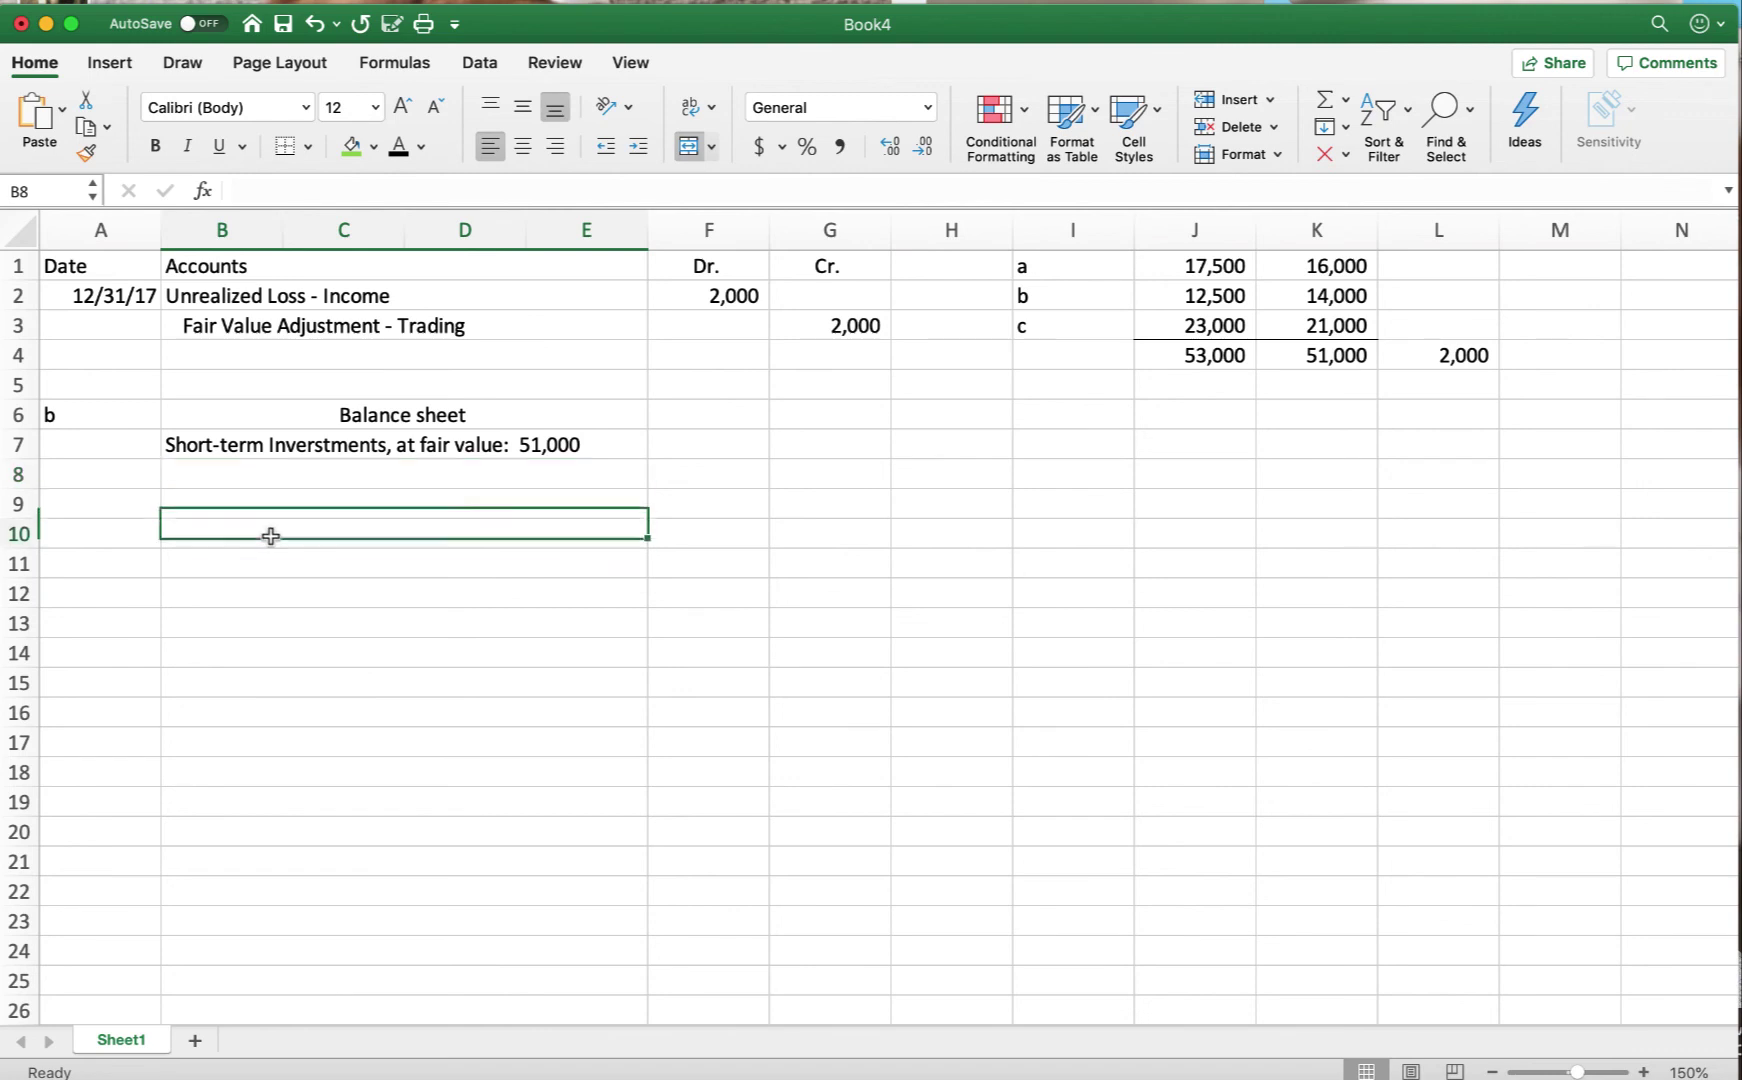
left_click(522, 146)
type("Inco")
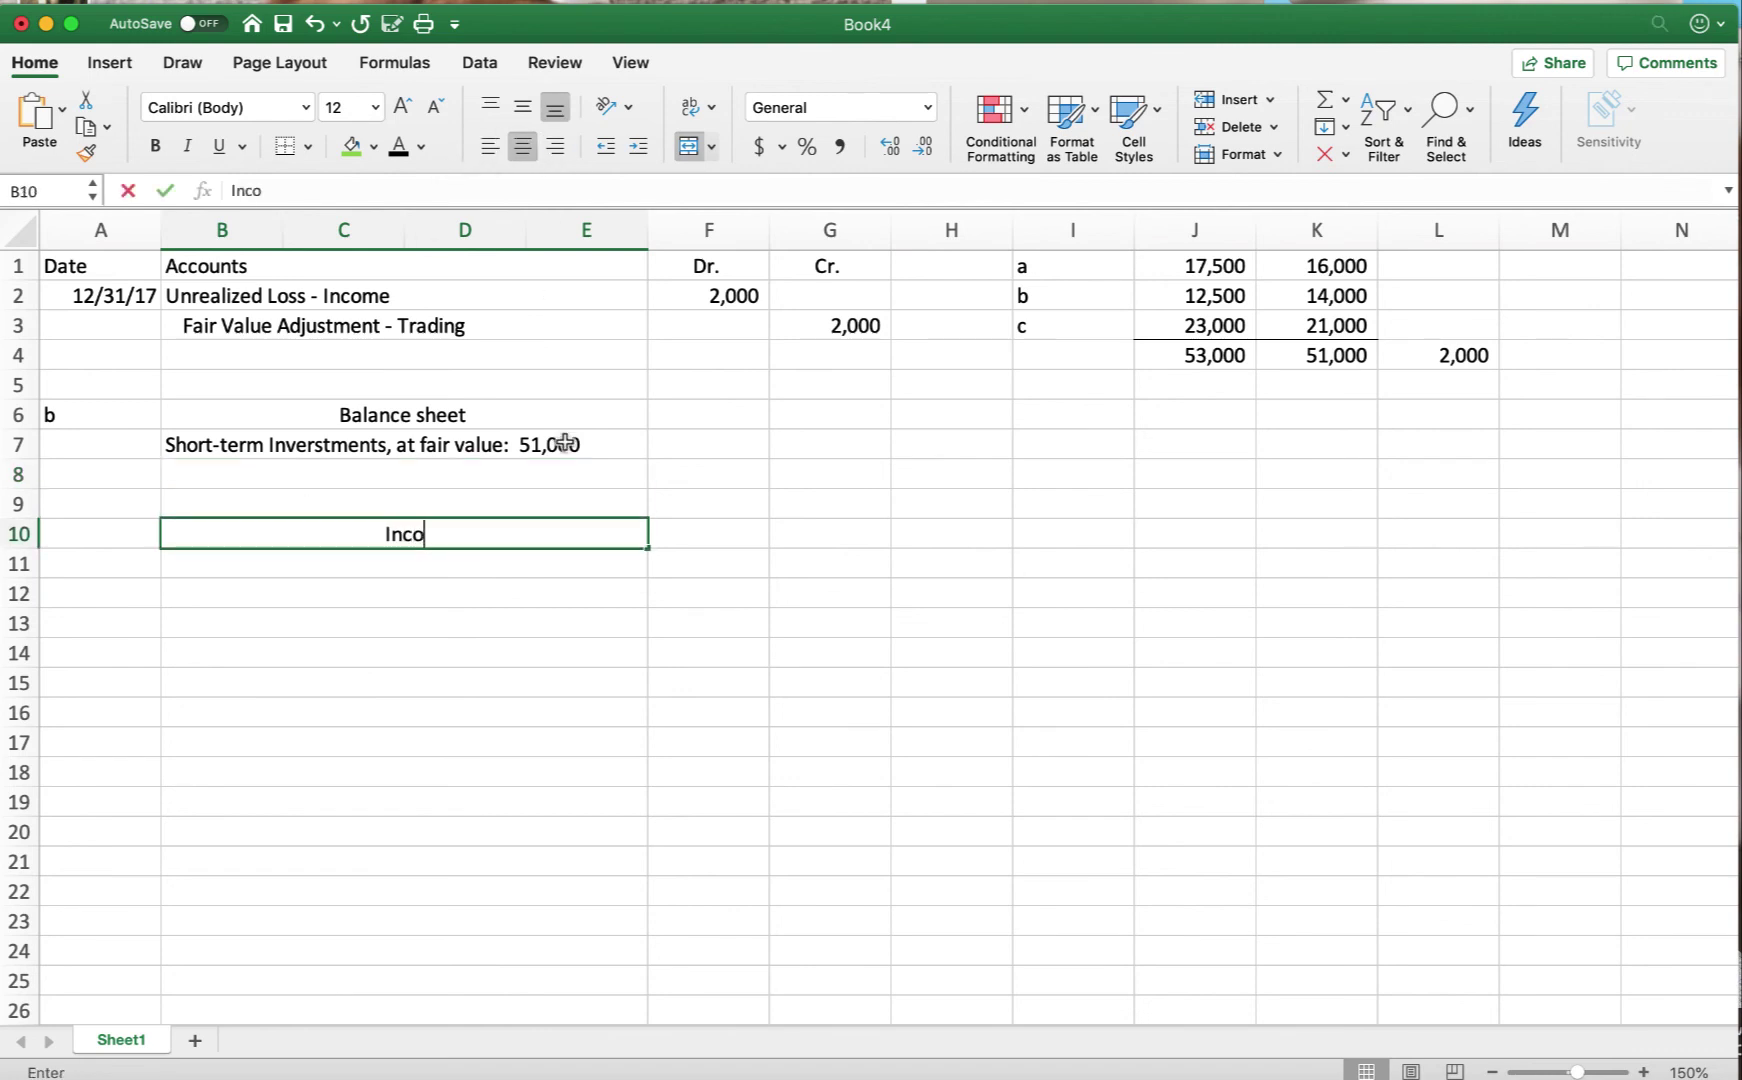
type("mestatement")
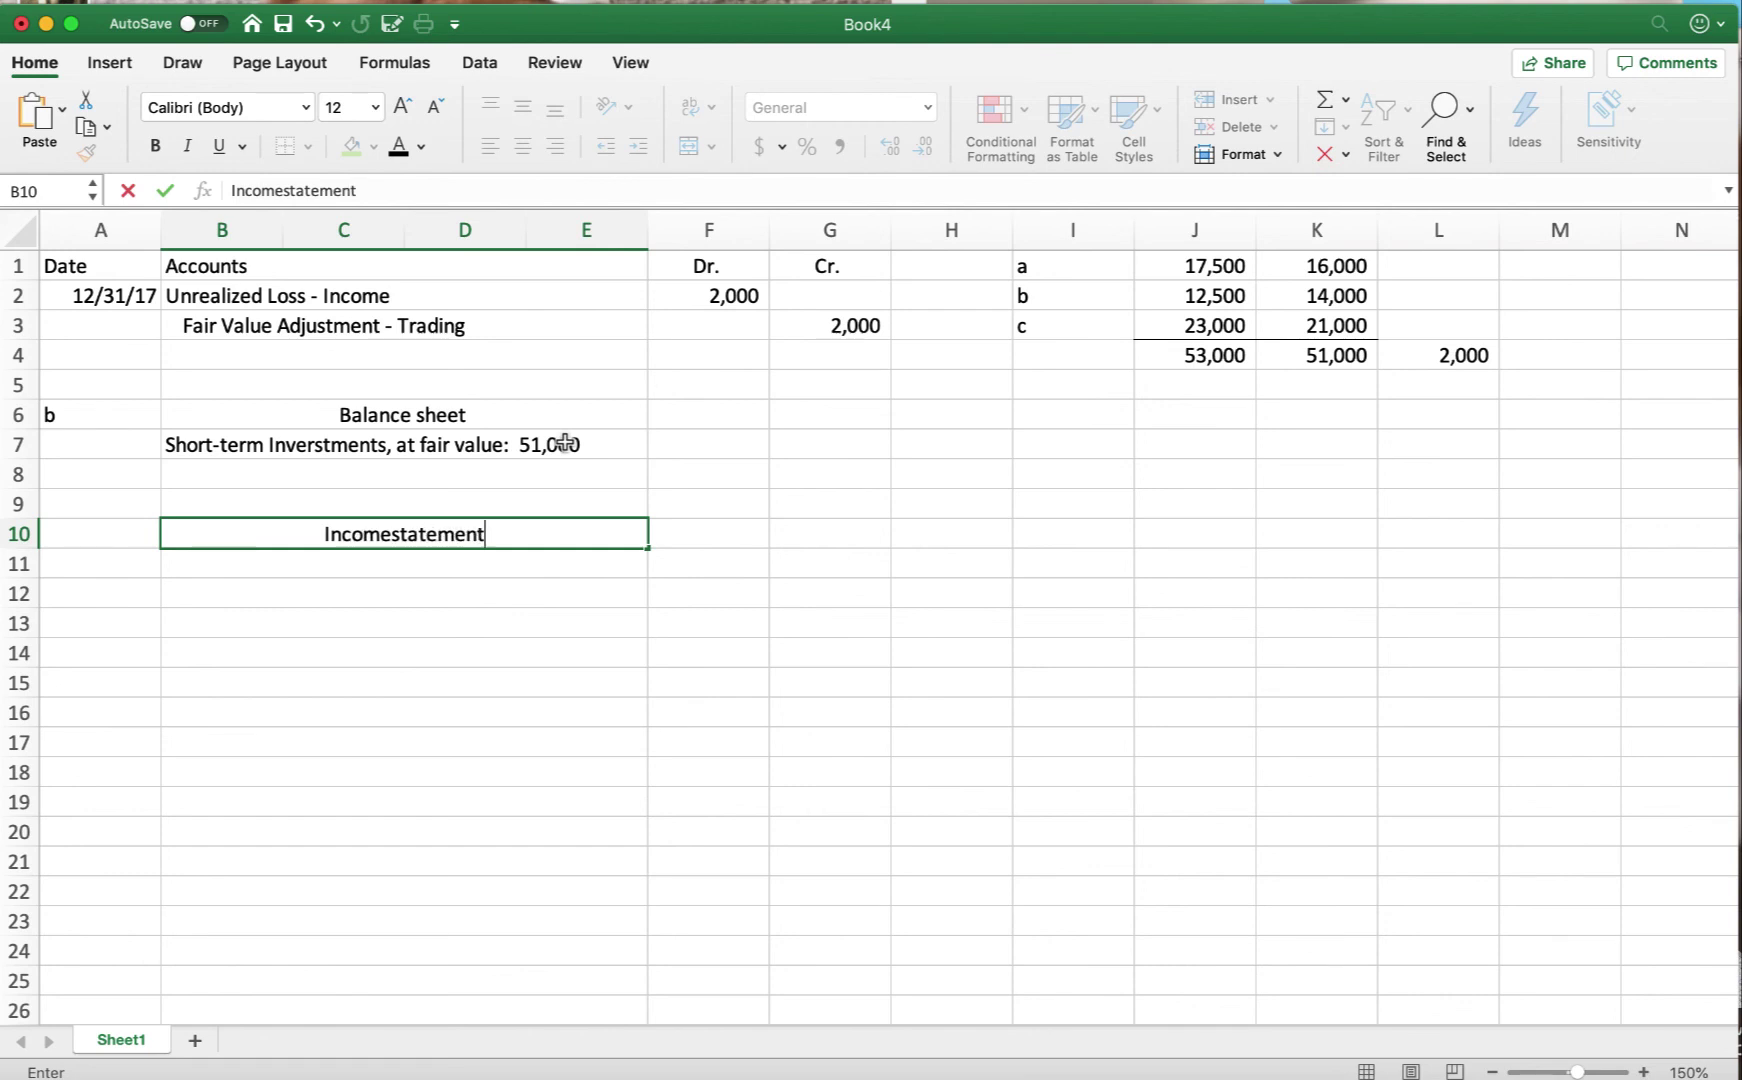
key("BackSpace")
key("BackSpace")
key("BackSpace")
key("BackSpace")
key("BackSpace")
key("BackSpace")
key("BackSpace")
key("BackSpace")
key("BackSpace")
key("BackSpace")
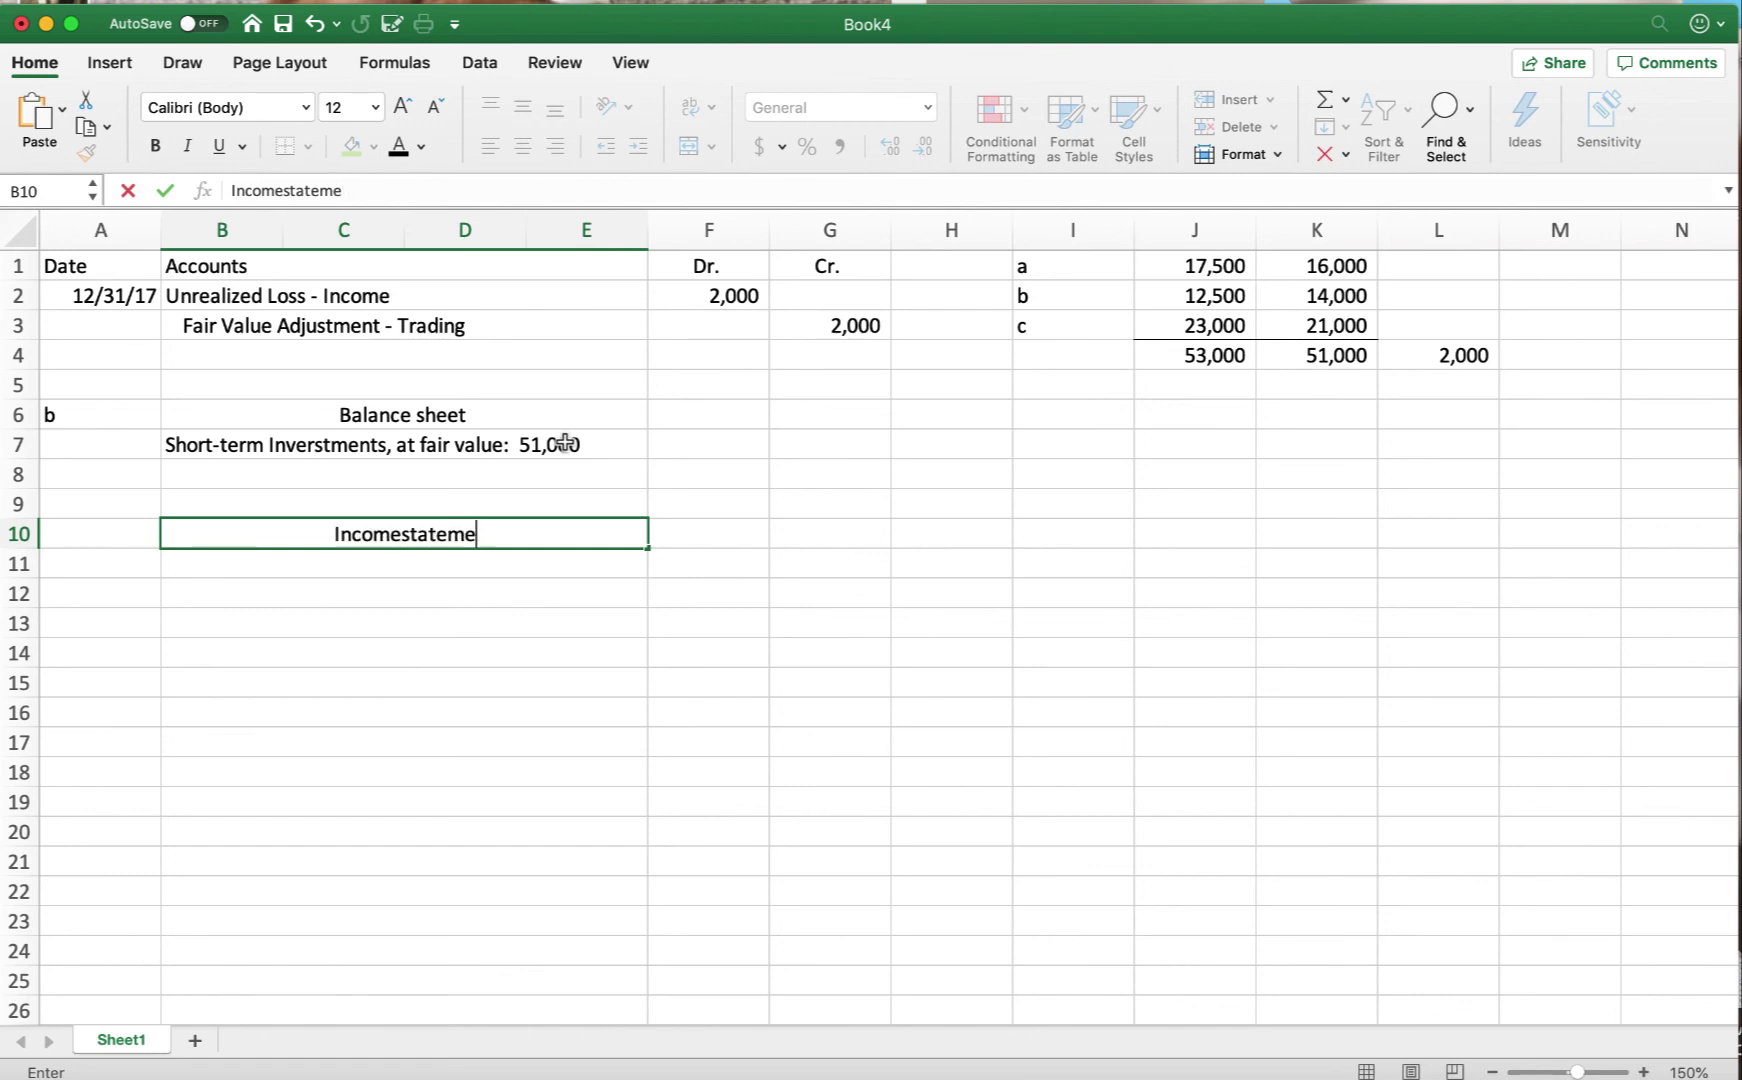
type("statement")
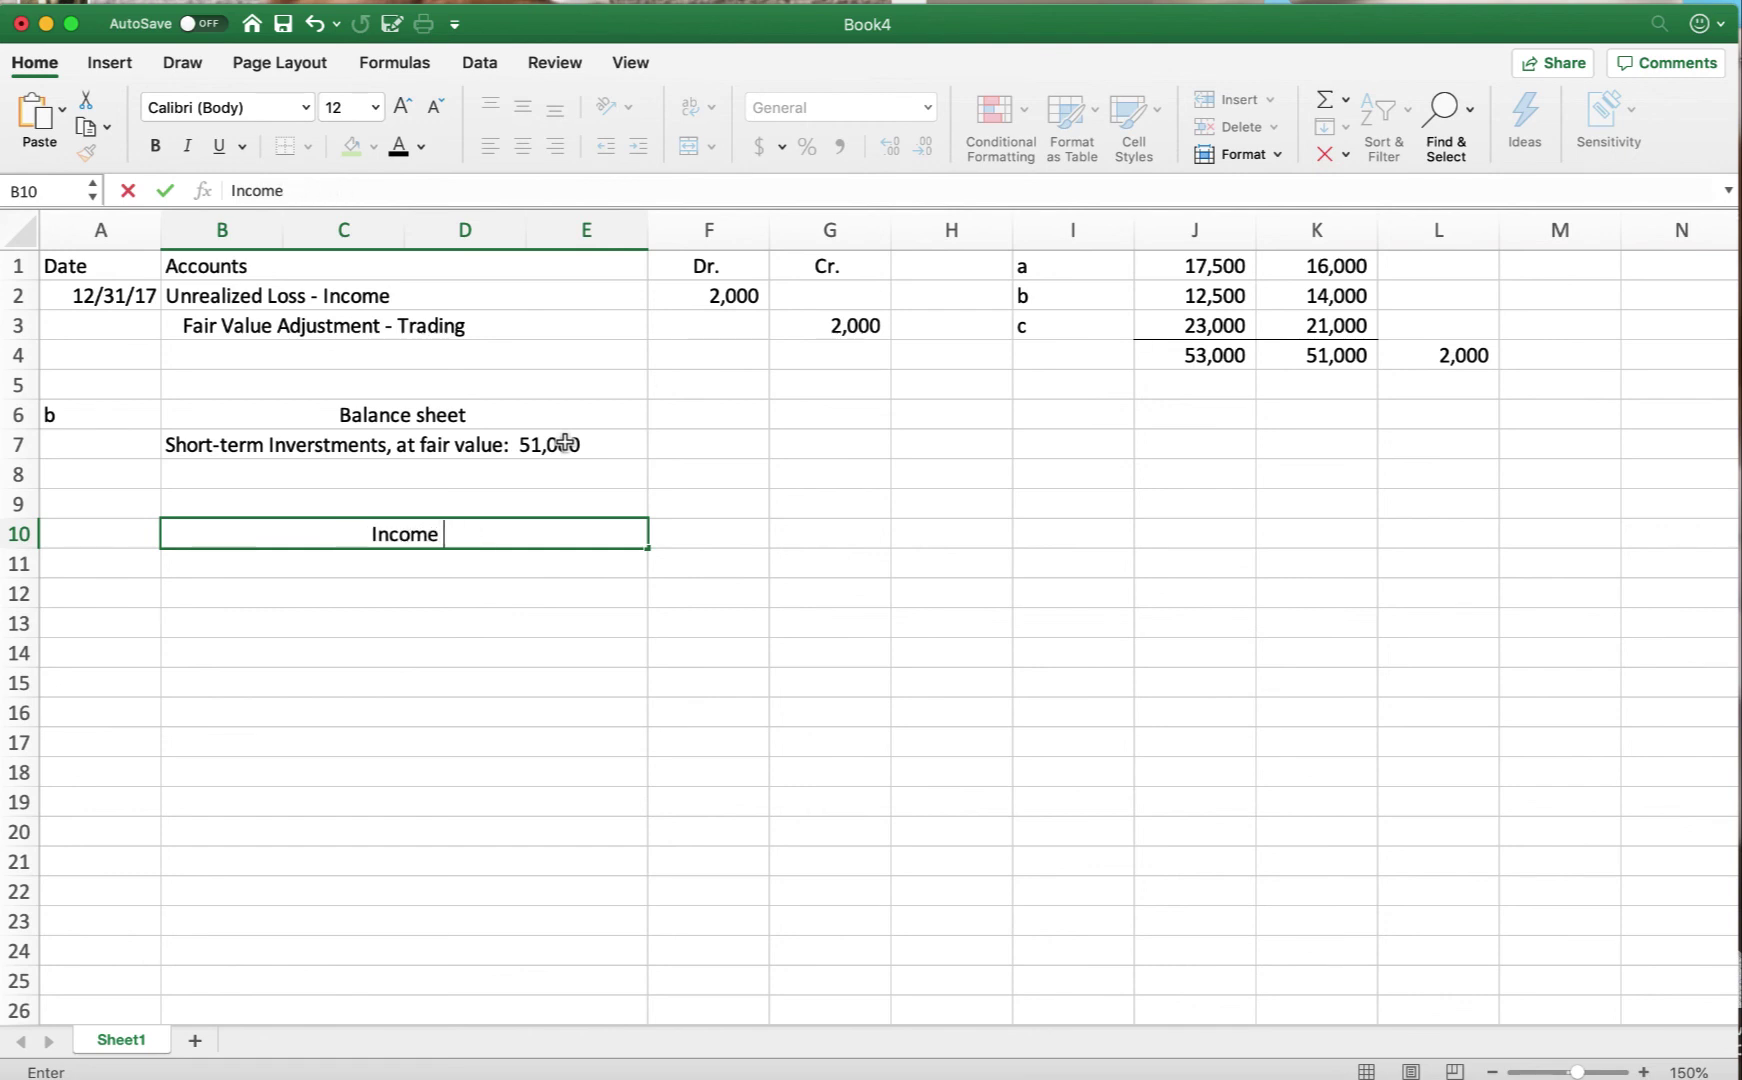
key("Return")
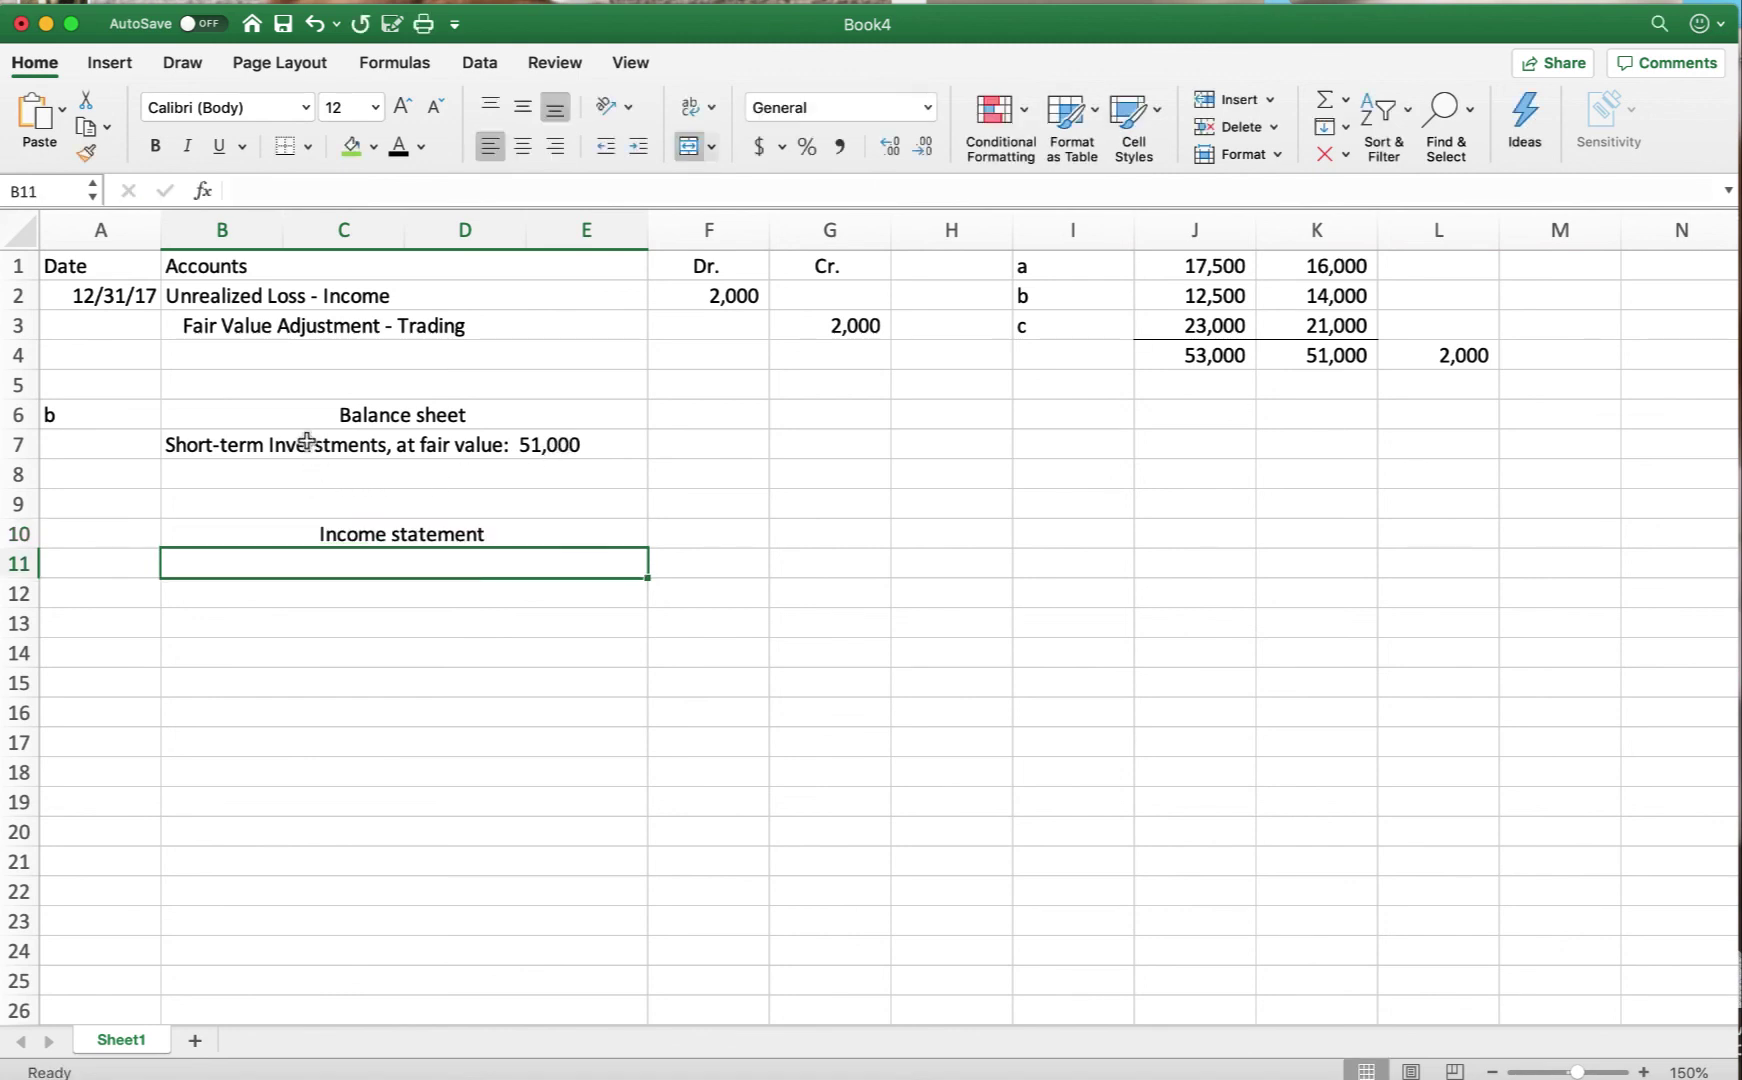
Step: Enter Other expenses and losses as a left-aligned line in cell B11, under the Income statement heading
left_click(489, 147)
type("Other e")
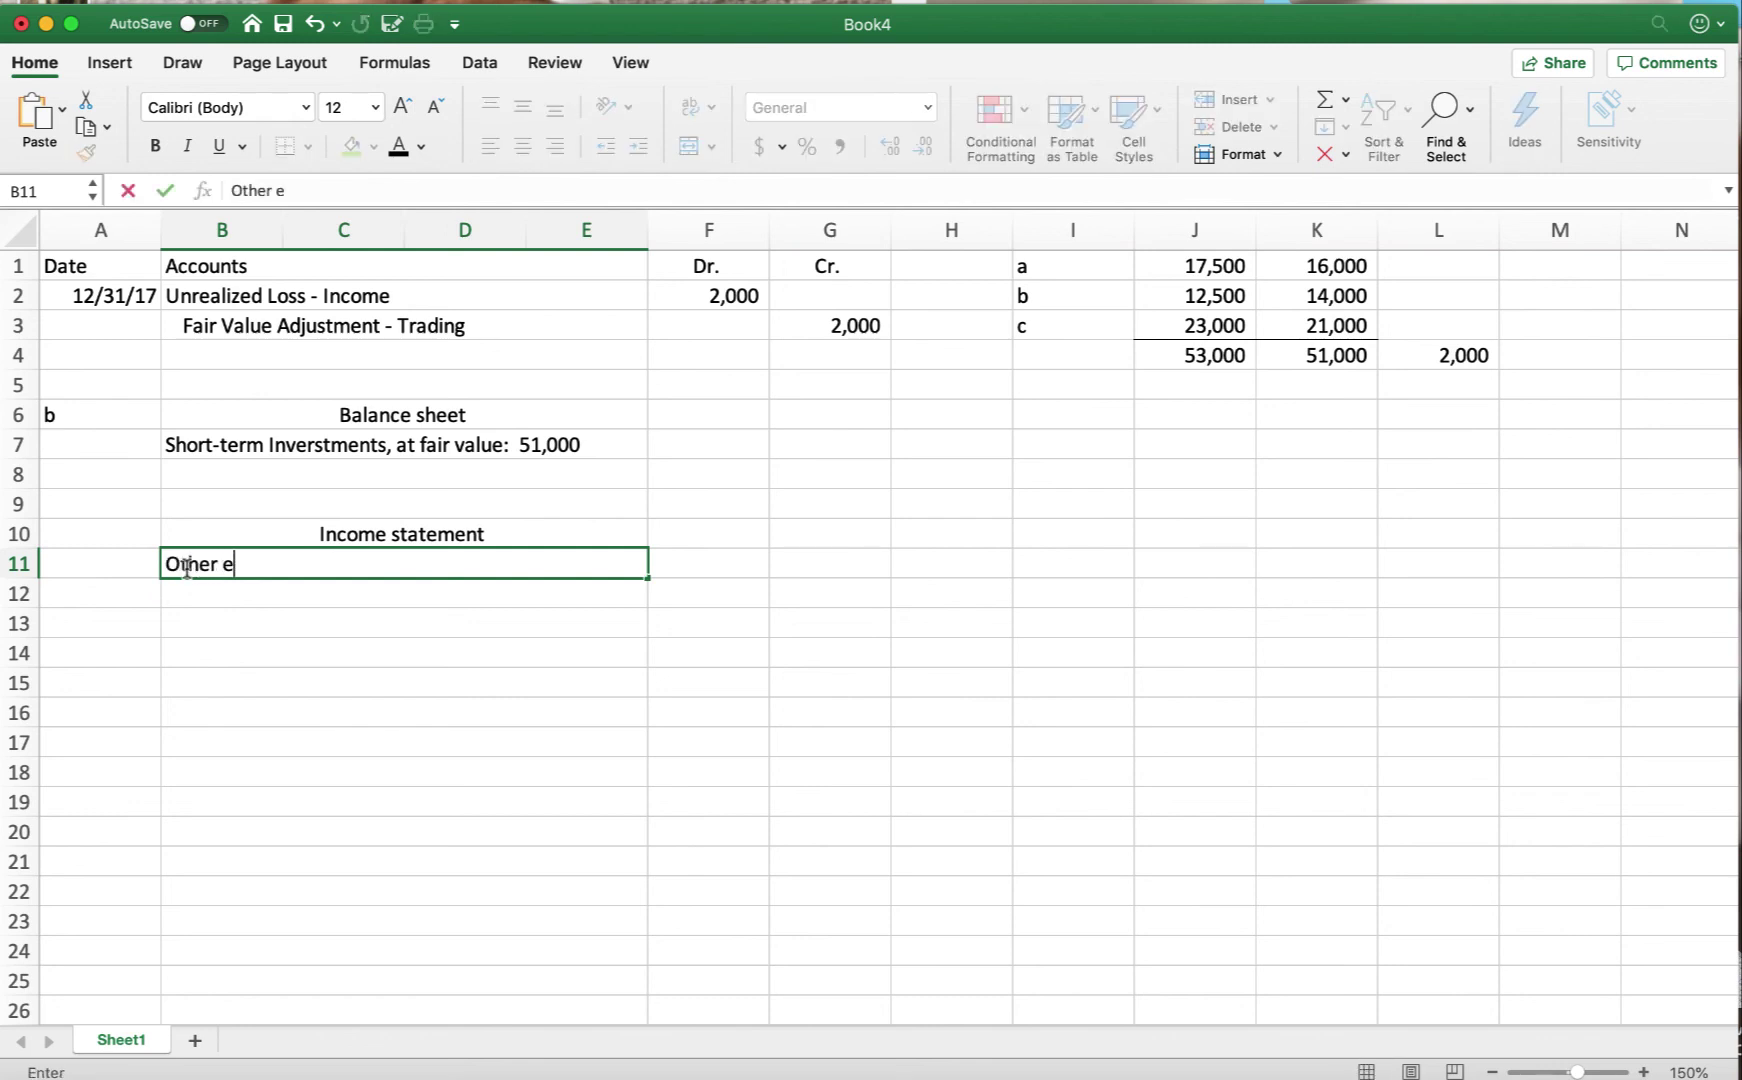
type("xpenses and loss")
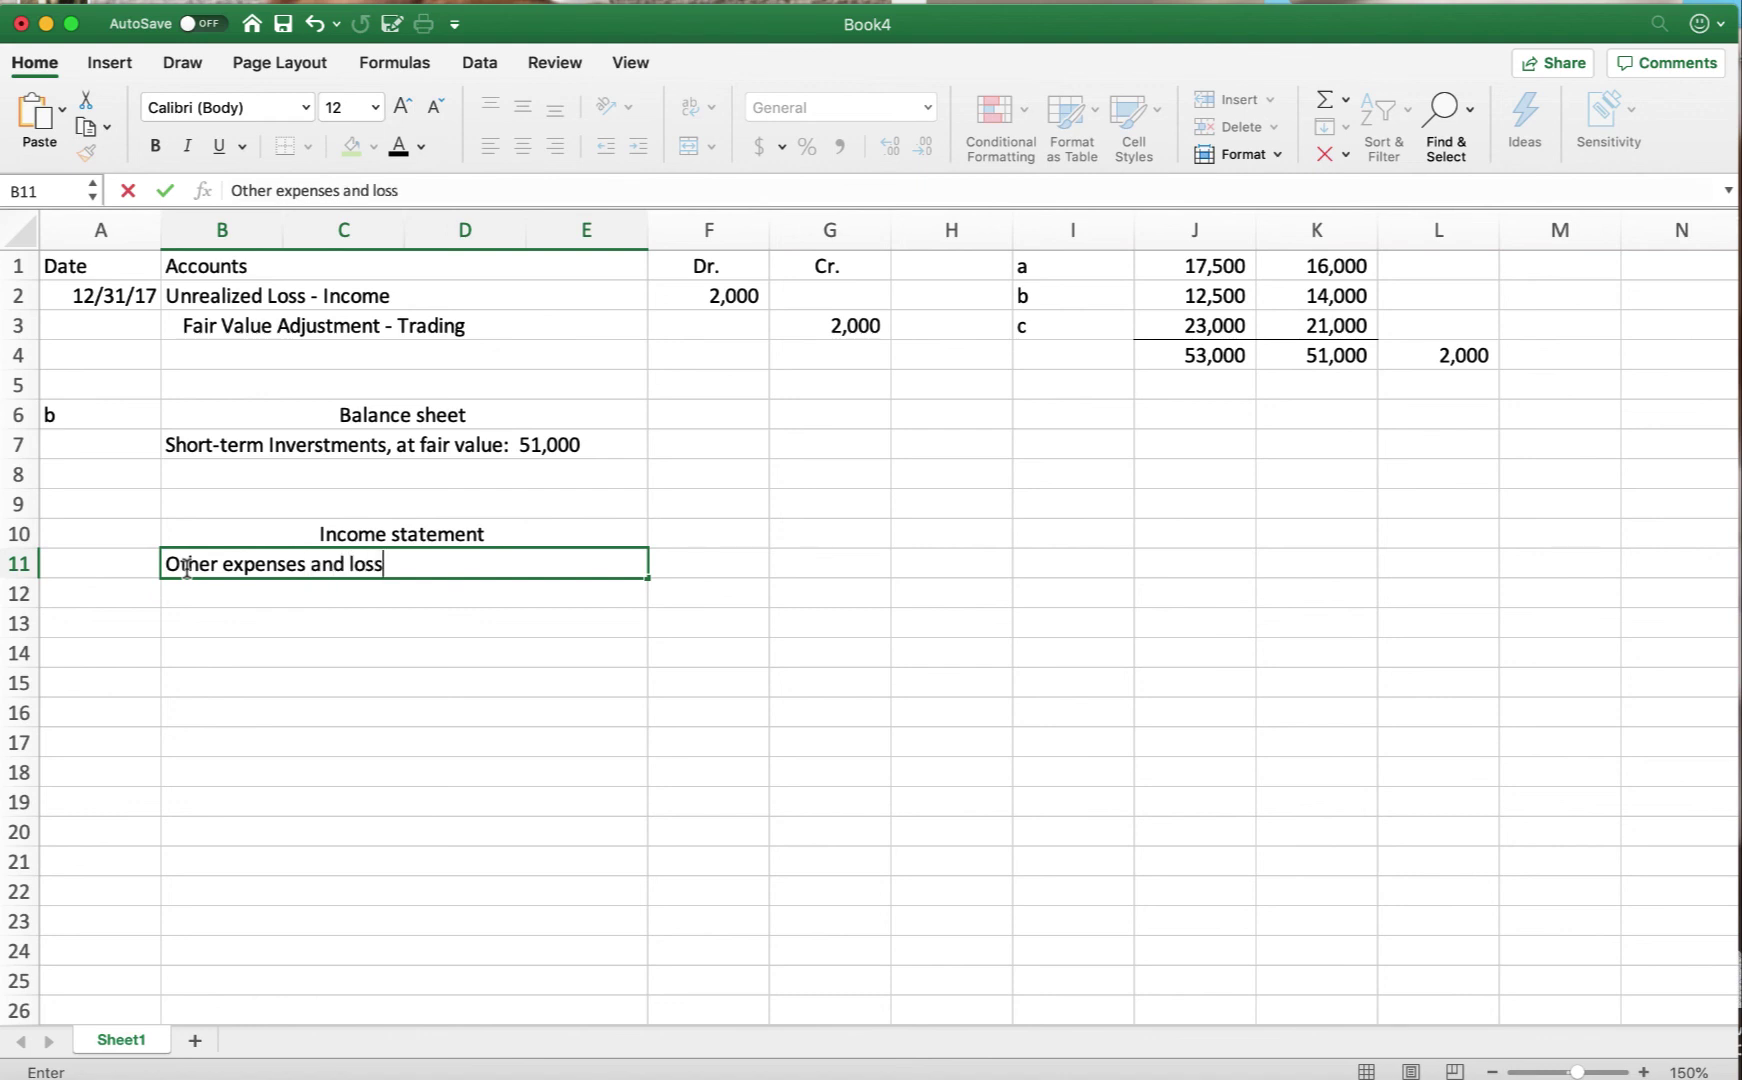
type("es")
key("Return")
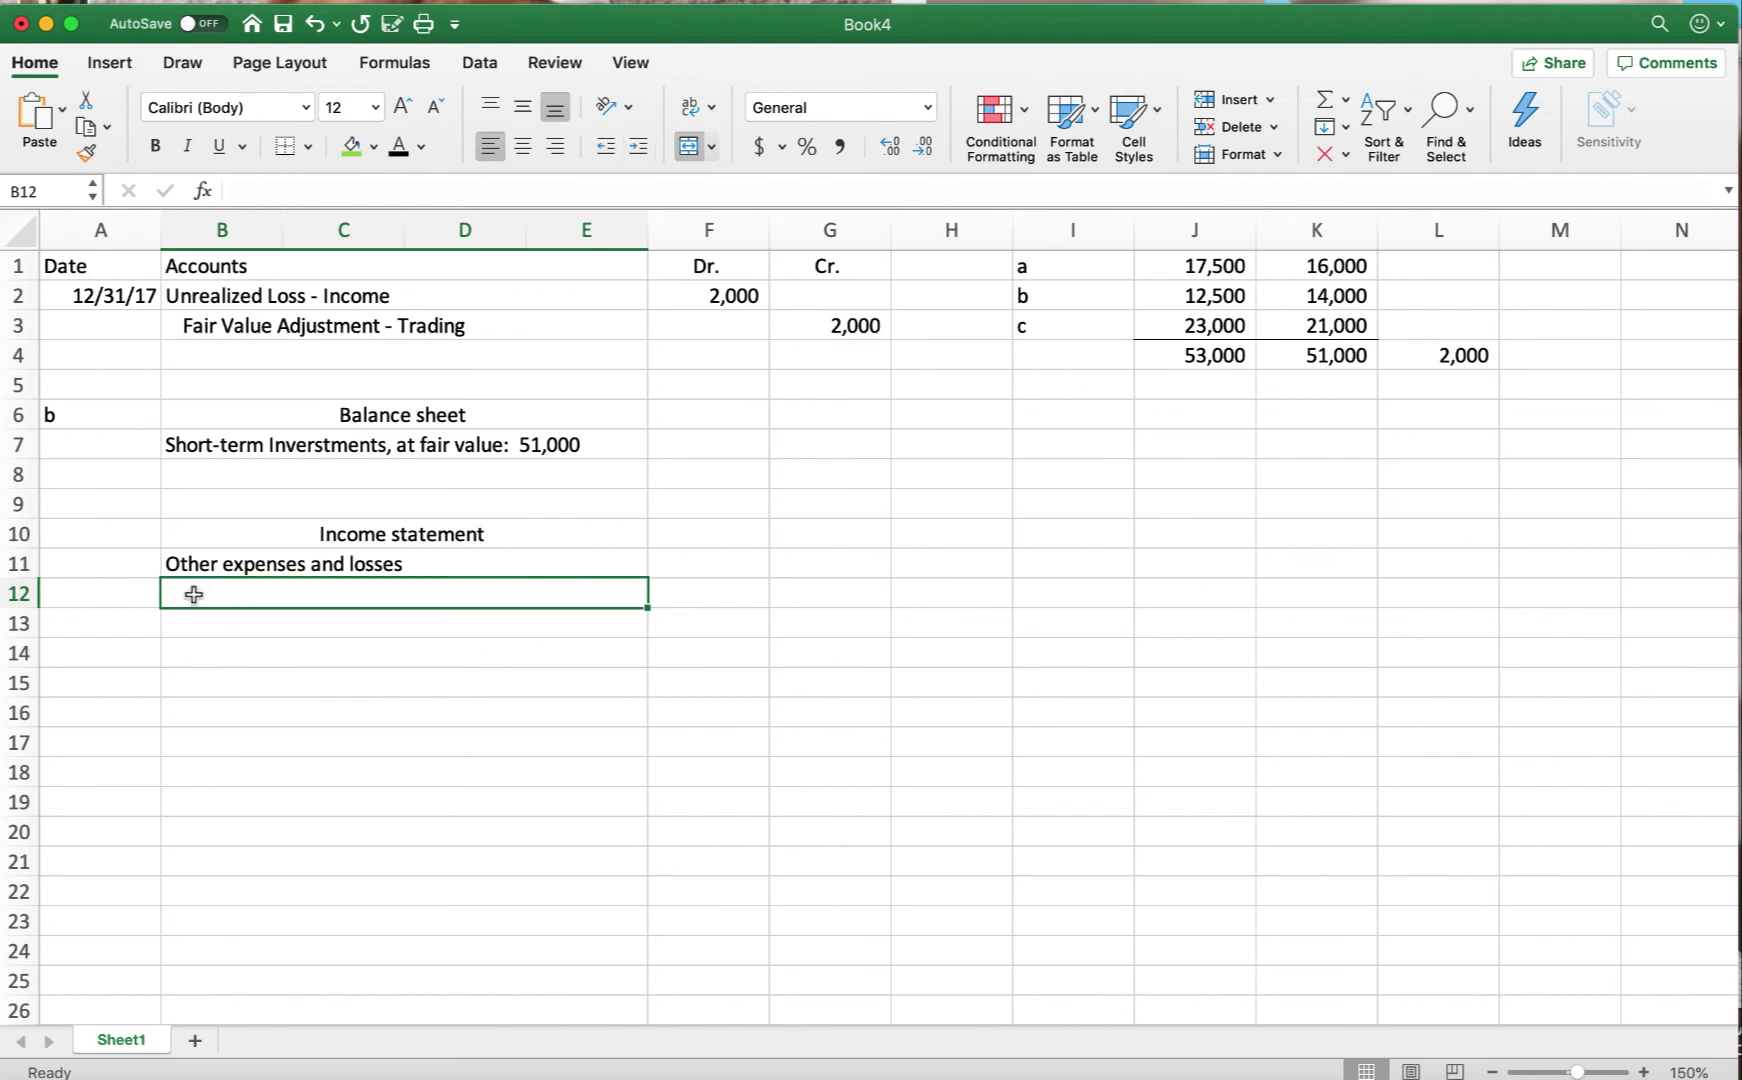
Step: Enter the indented line "Unrealized loss on trading securities: 2,000" in cell B12
type("Un")
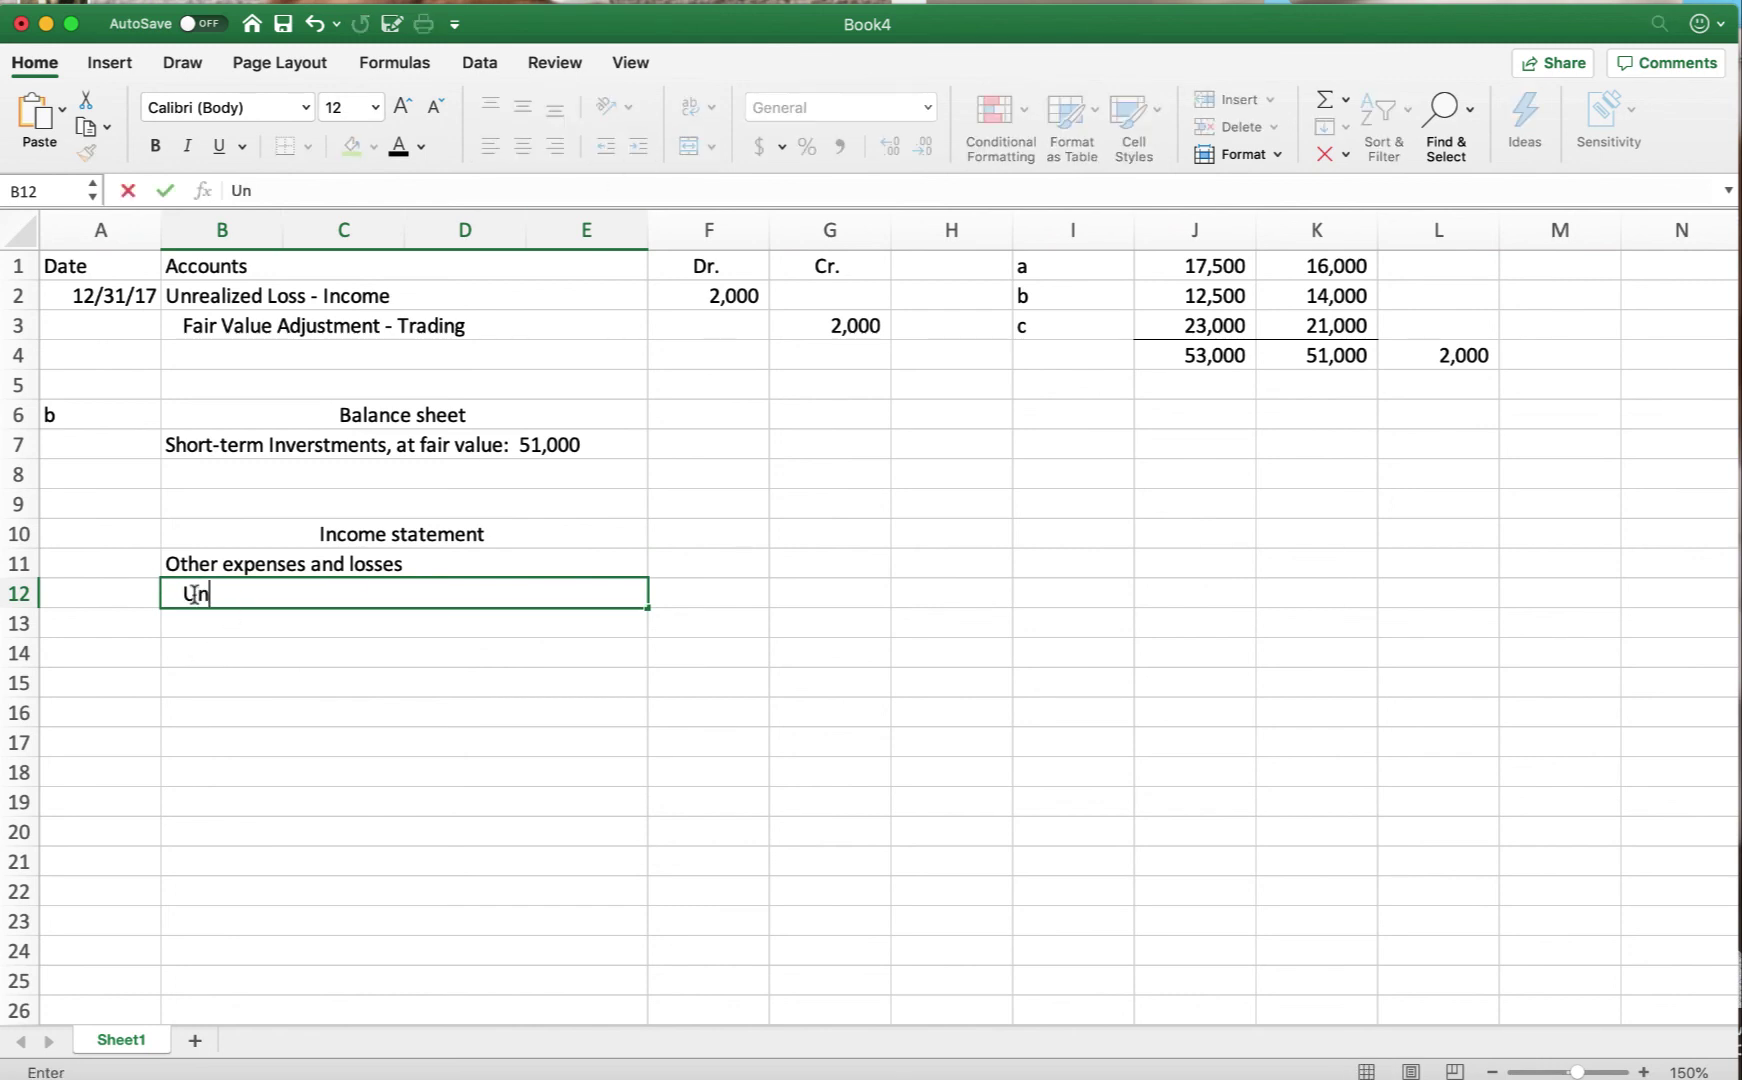
type("realized lo")
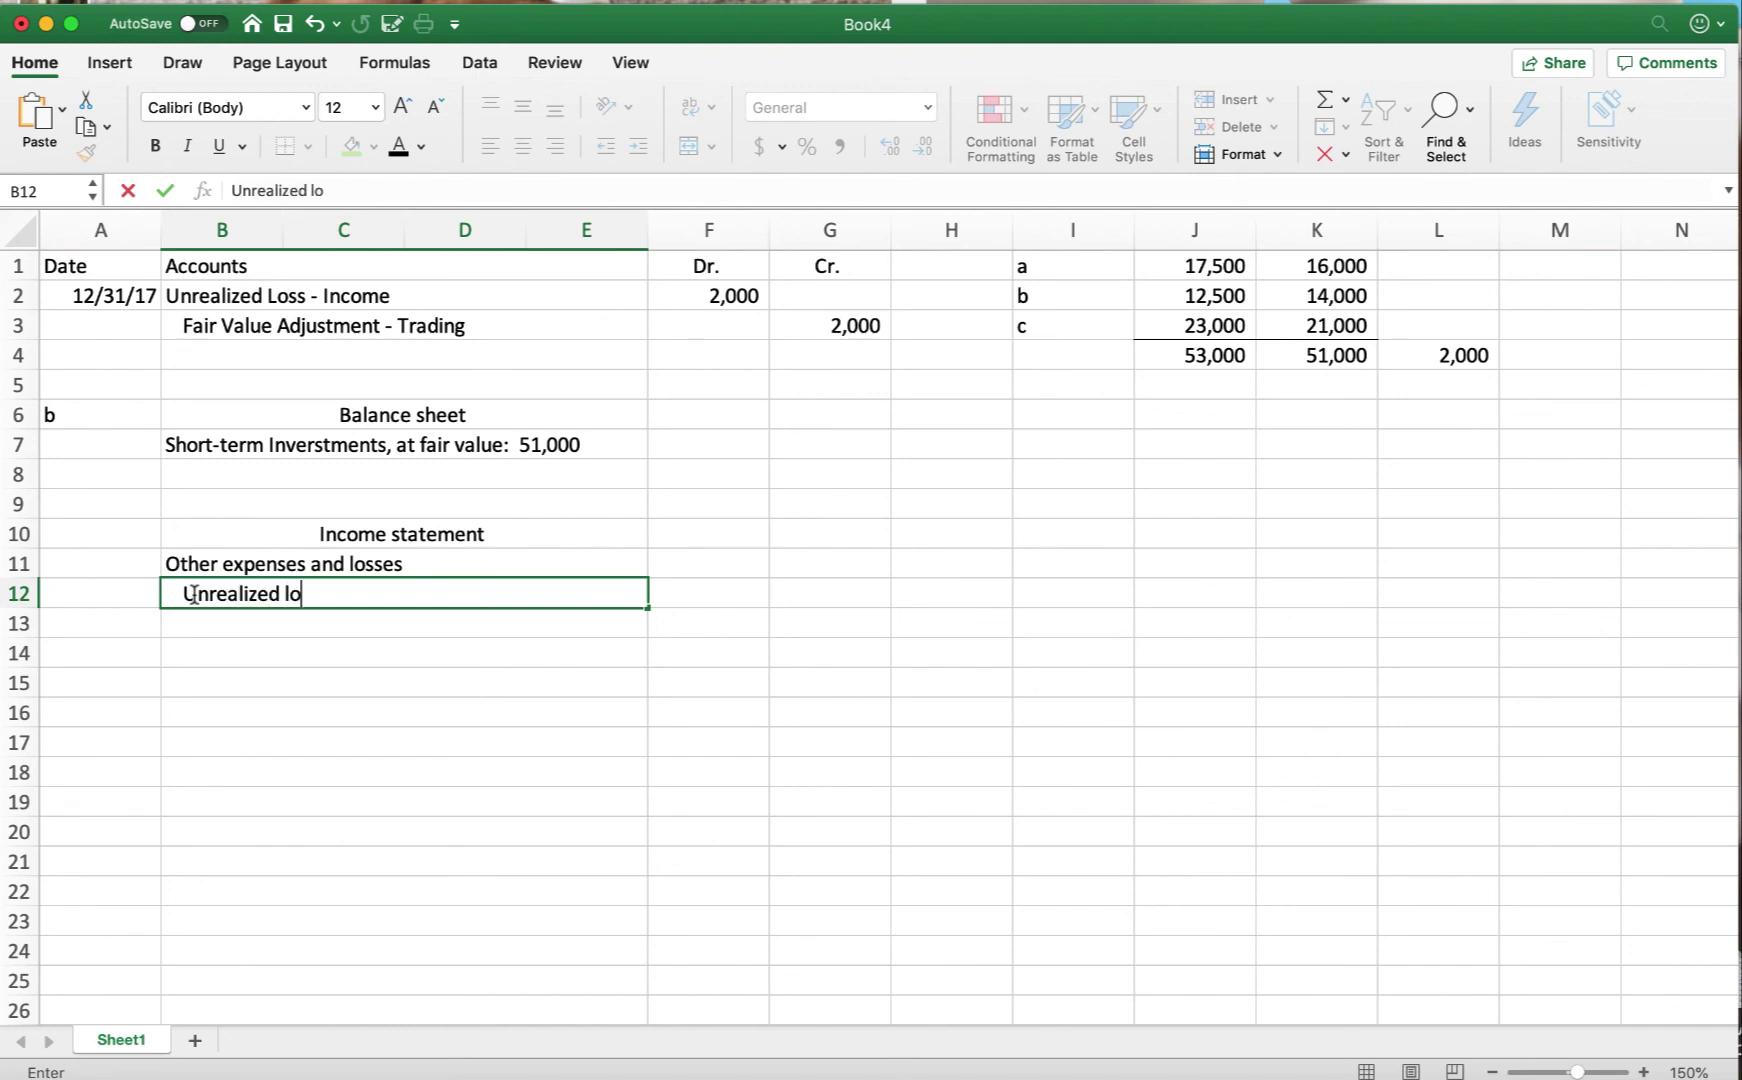
type("ss on trading s")
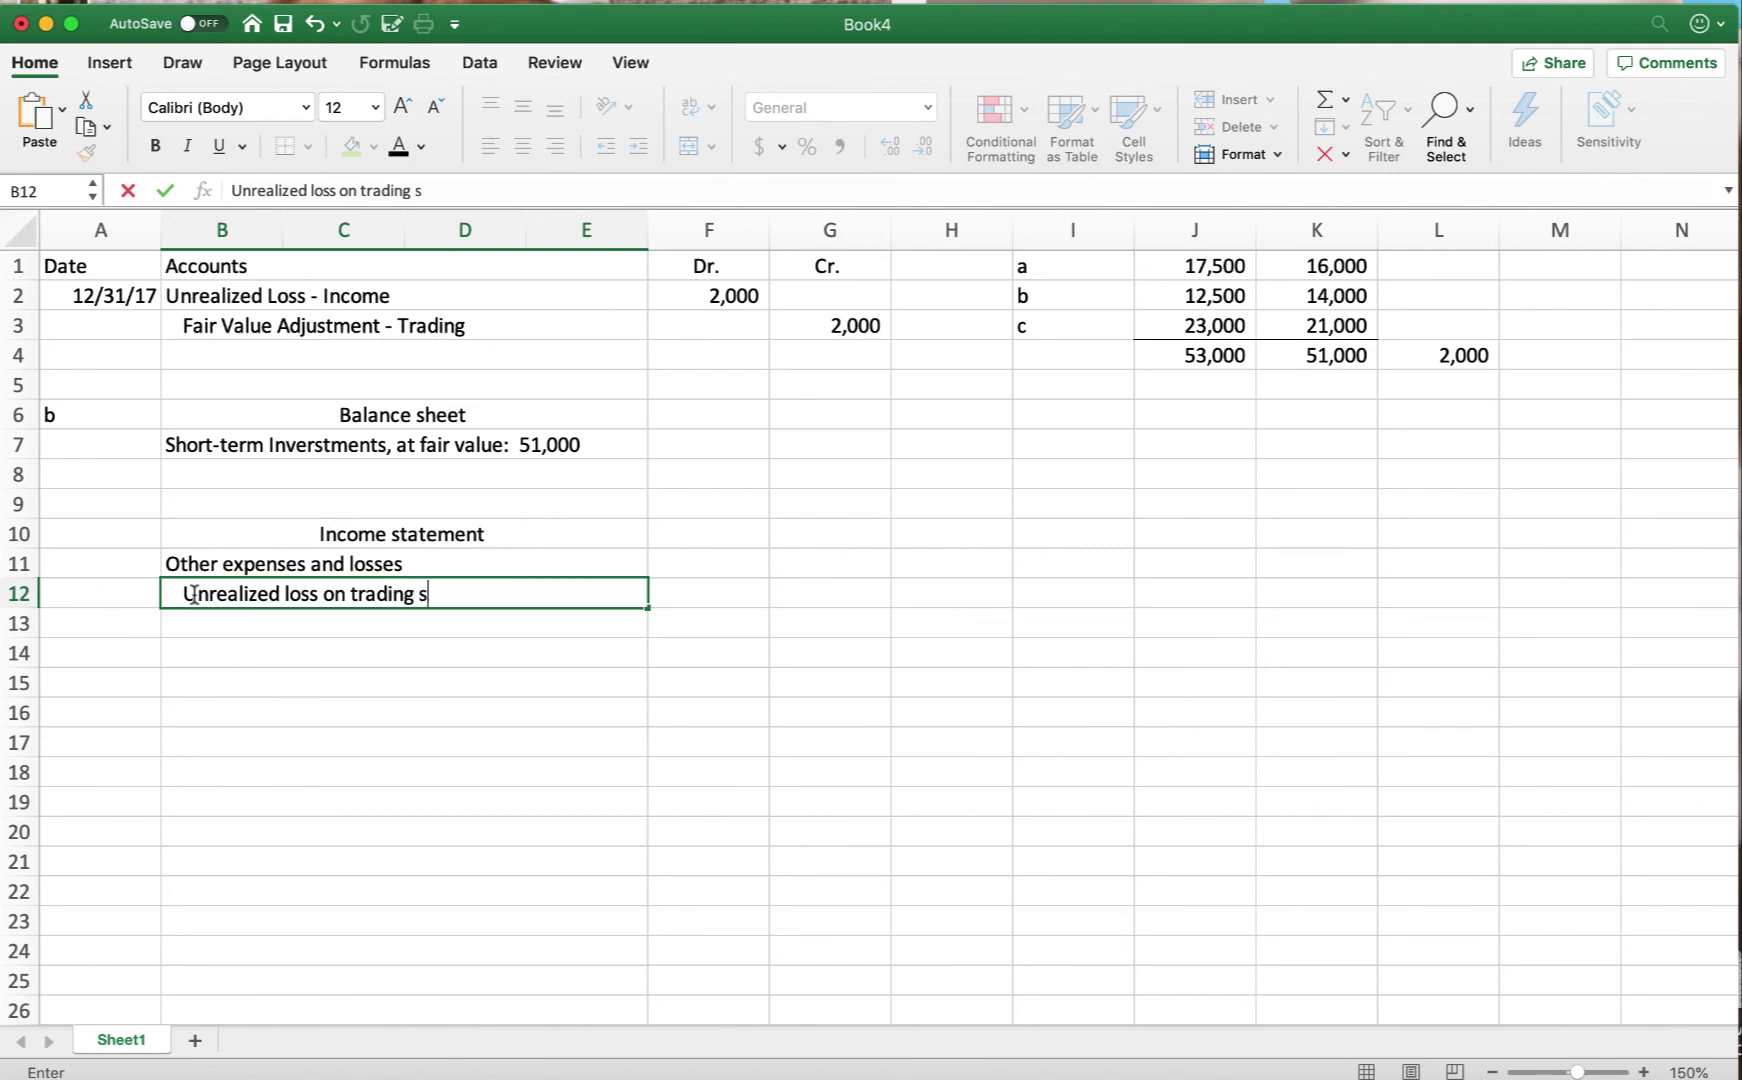
type("ecurities:    ")
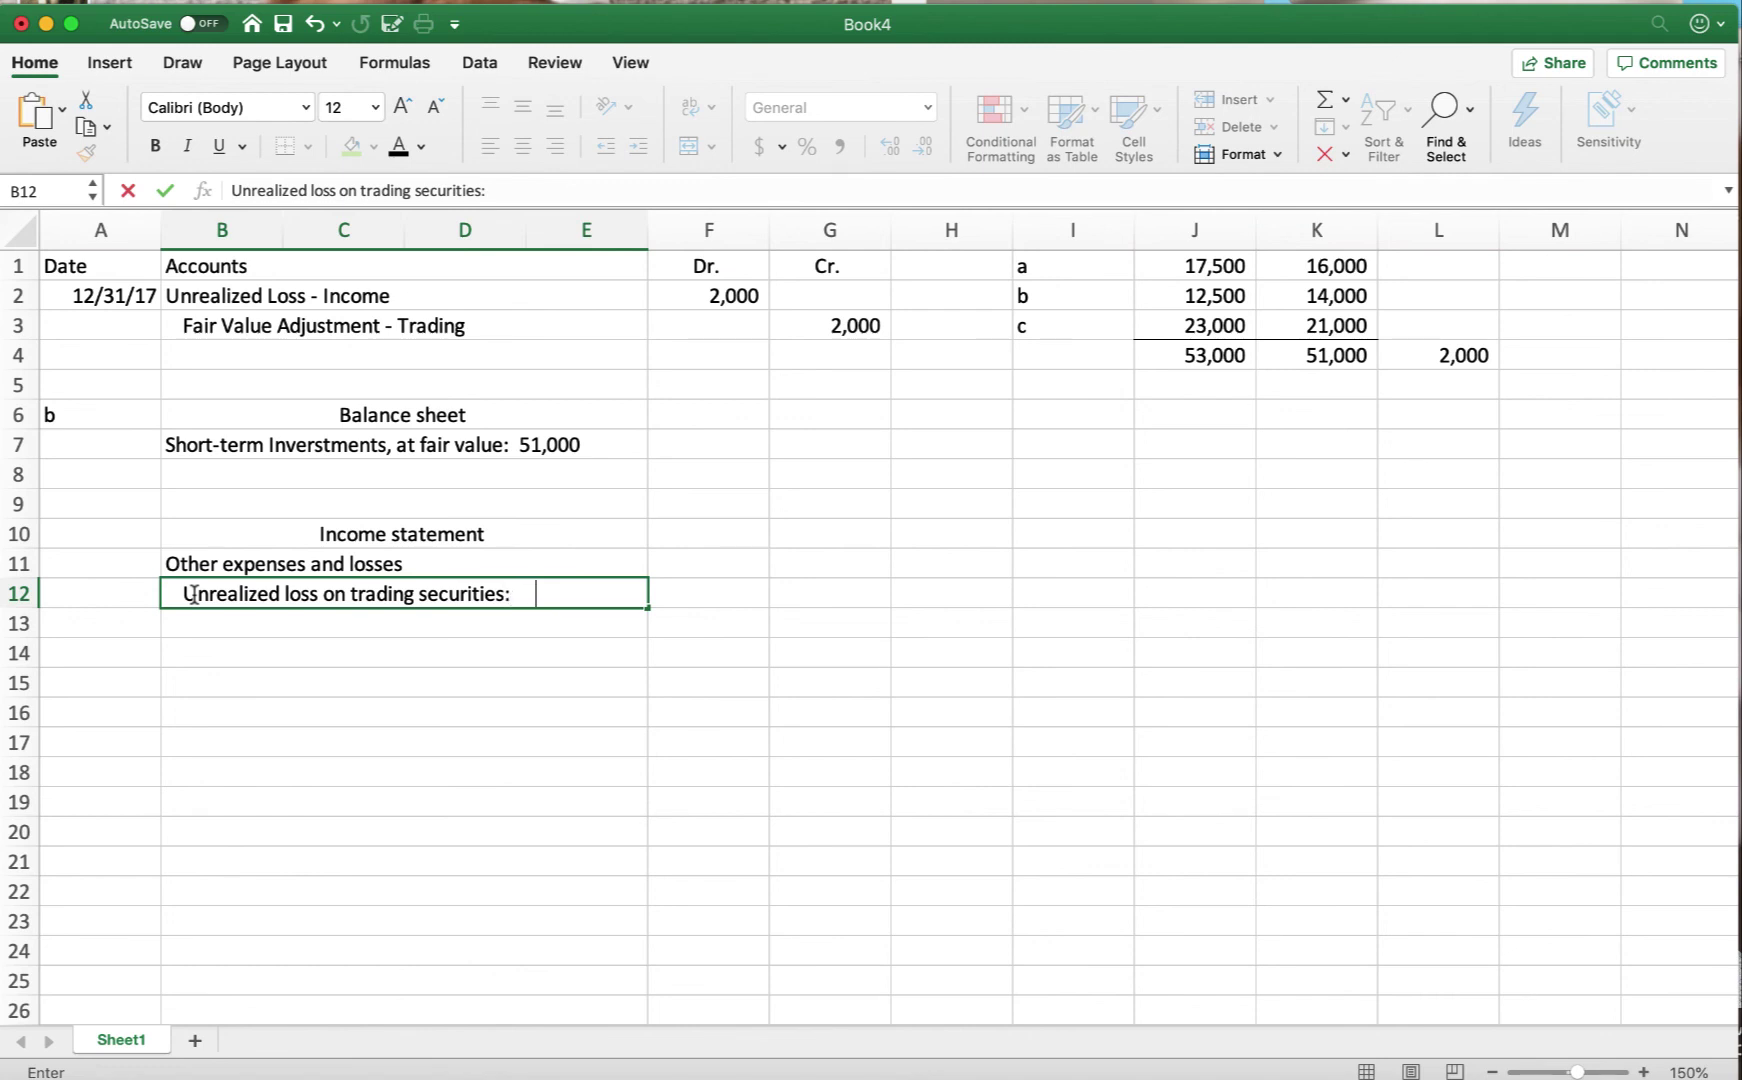
type("2,000")
key("Return")
scroll(124, 502, "up", 2)
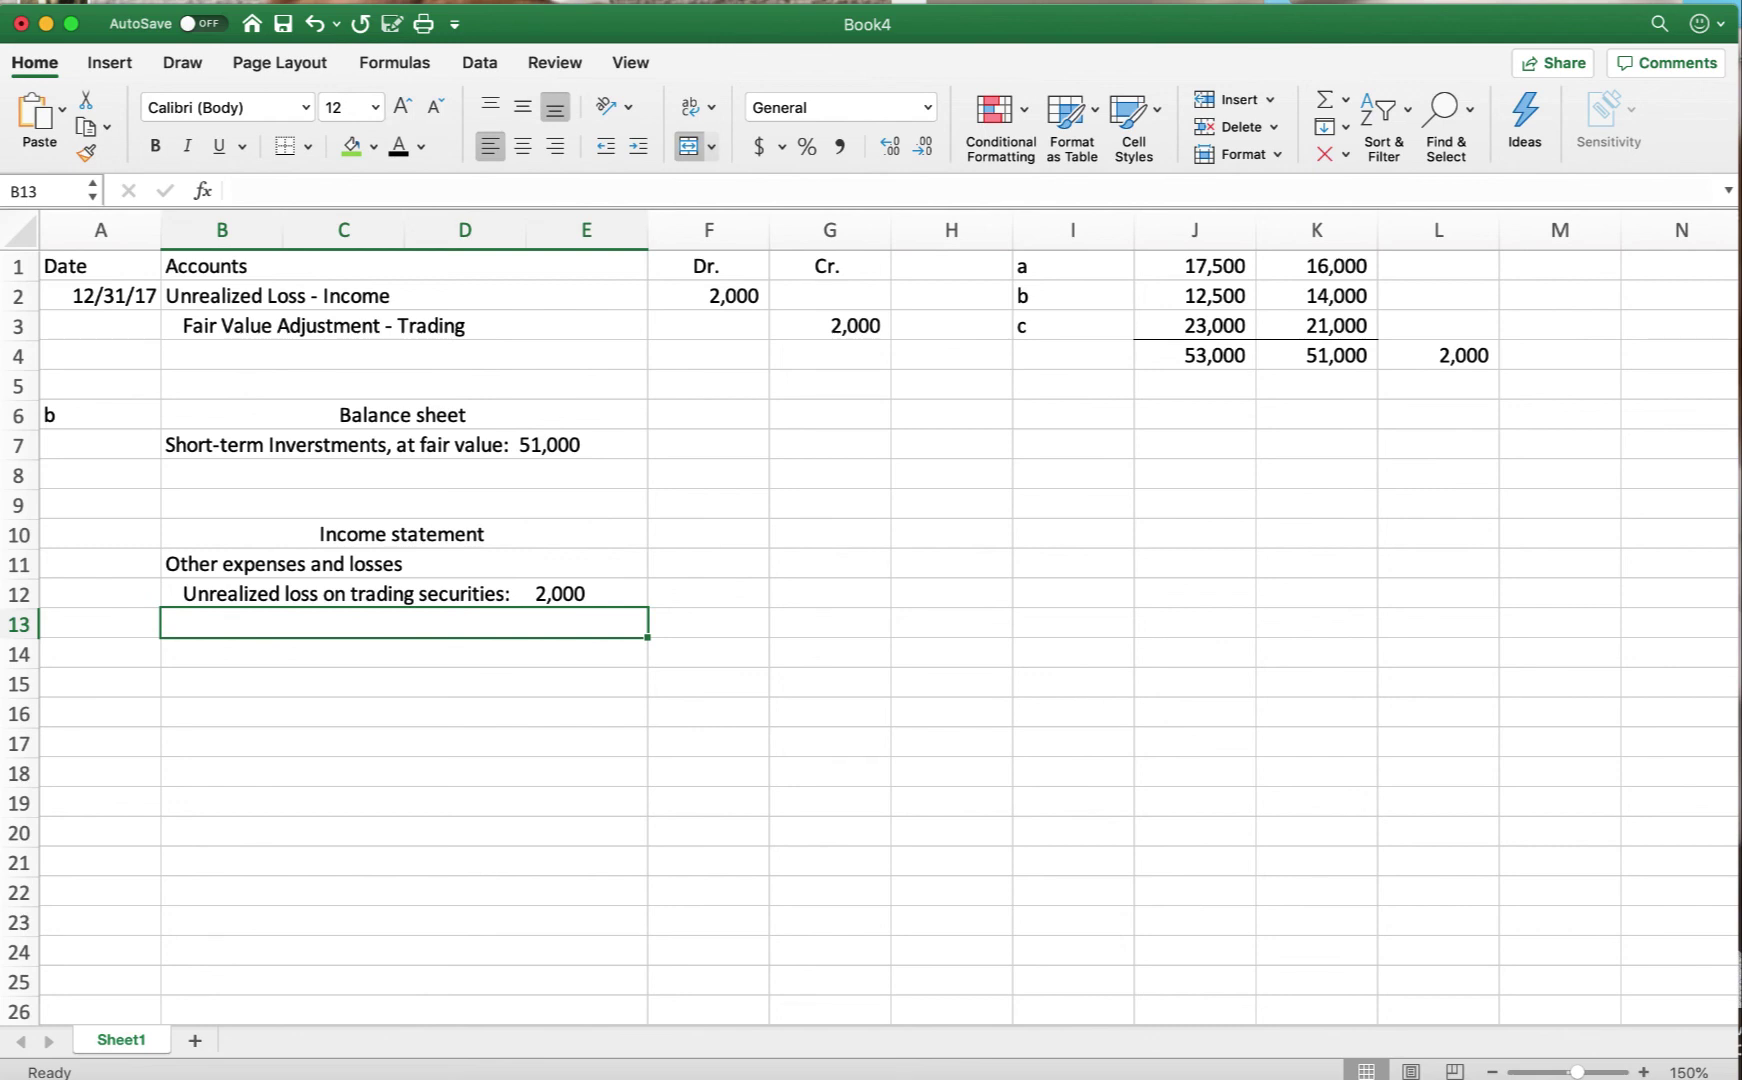
scroll(1097, 420, "right", 1)
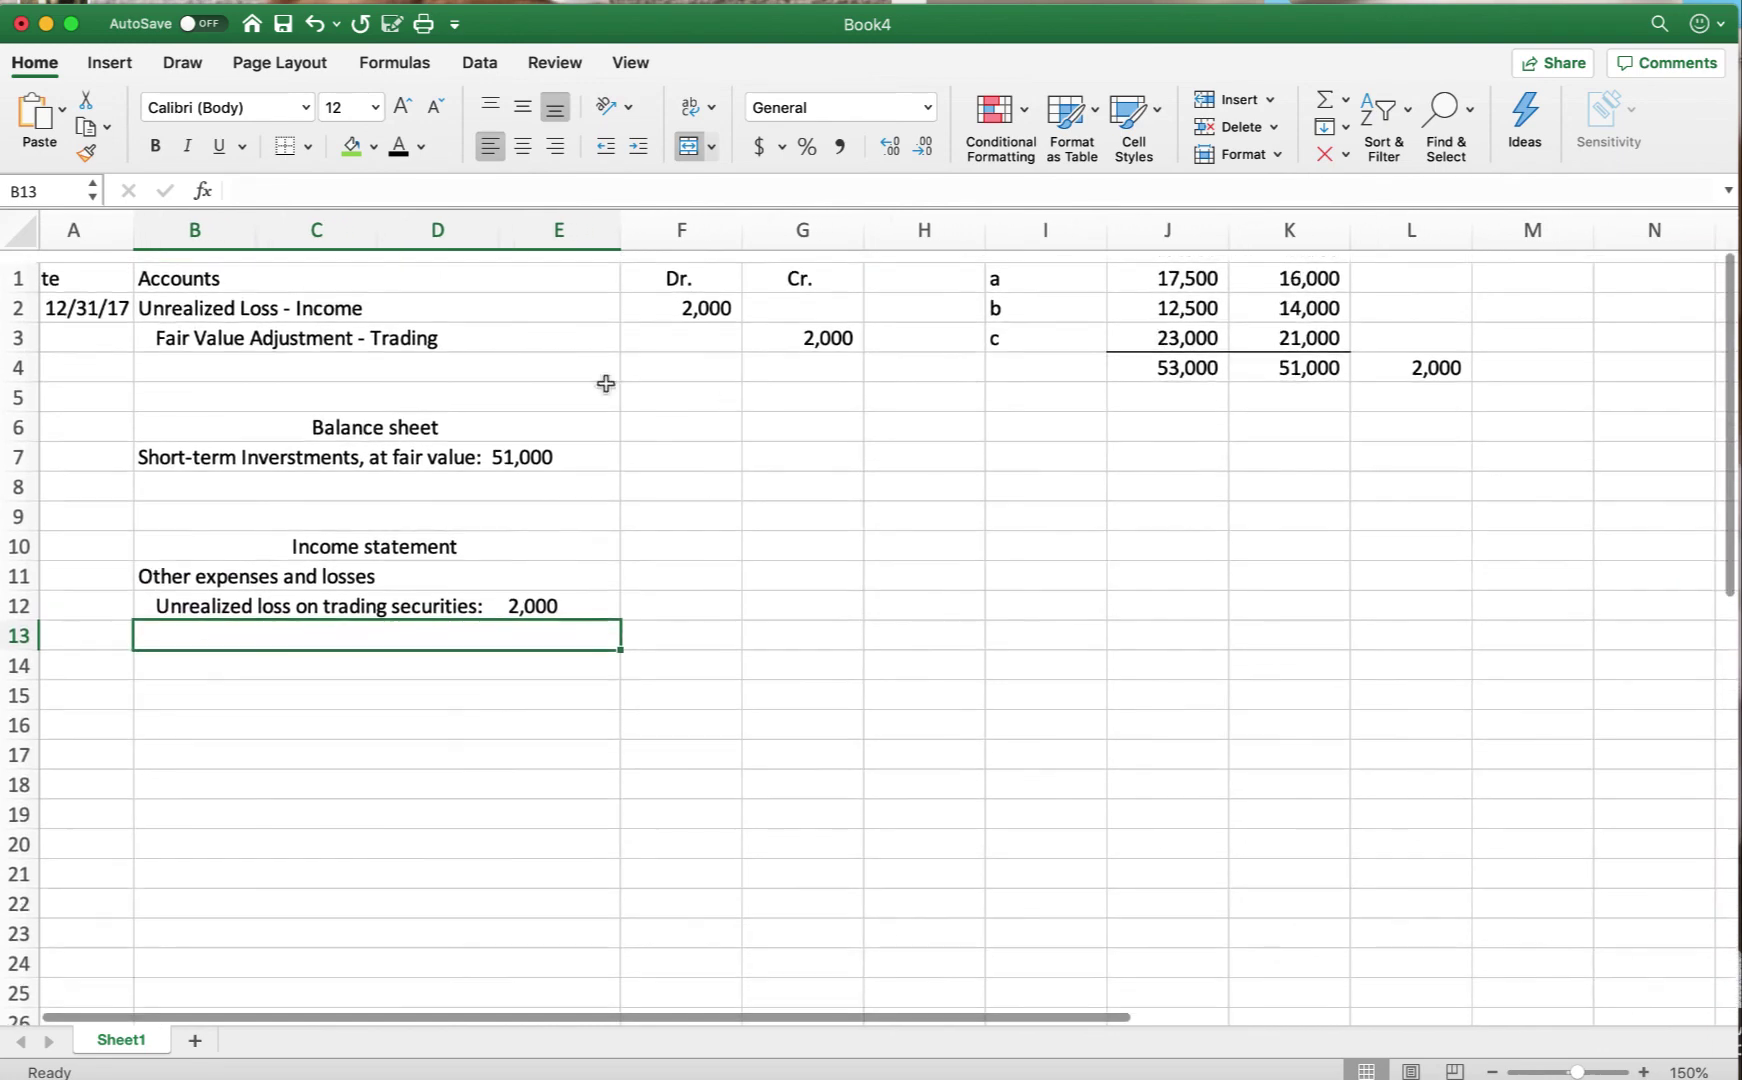
scroll(464, 411, "down", 3)
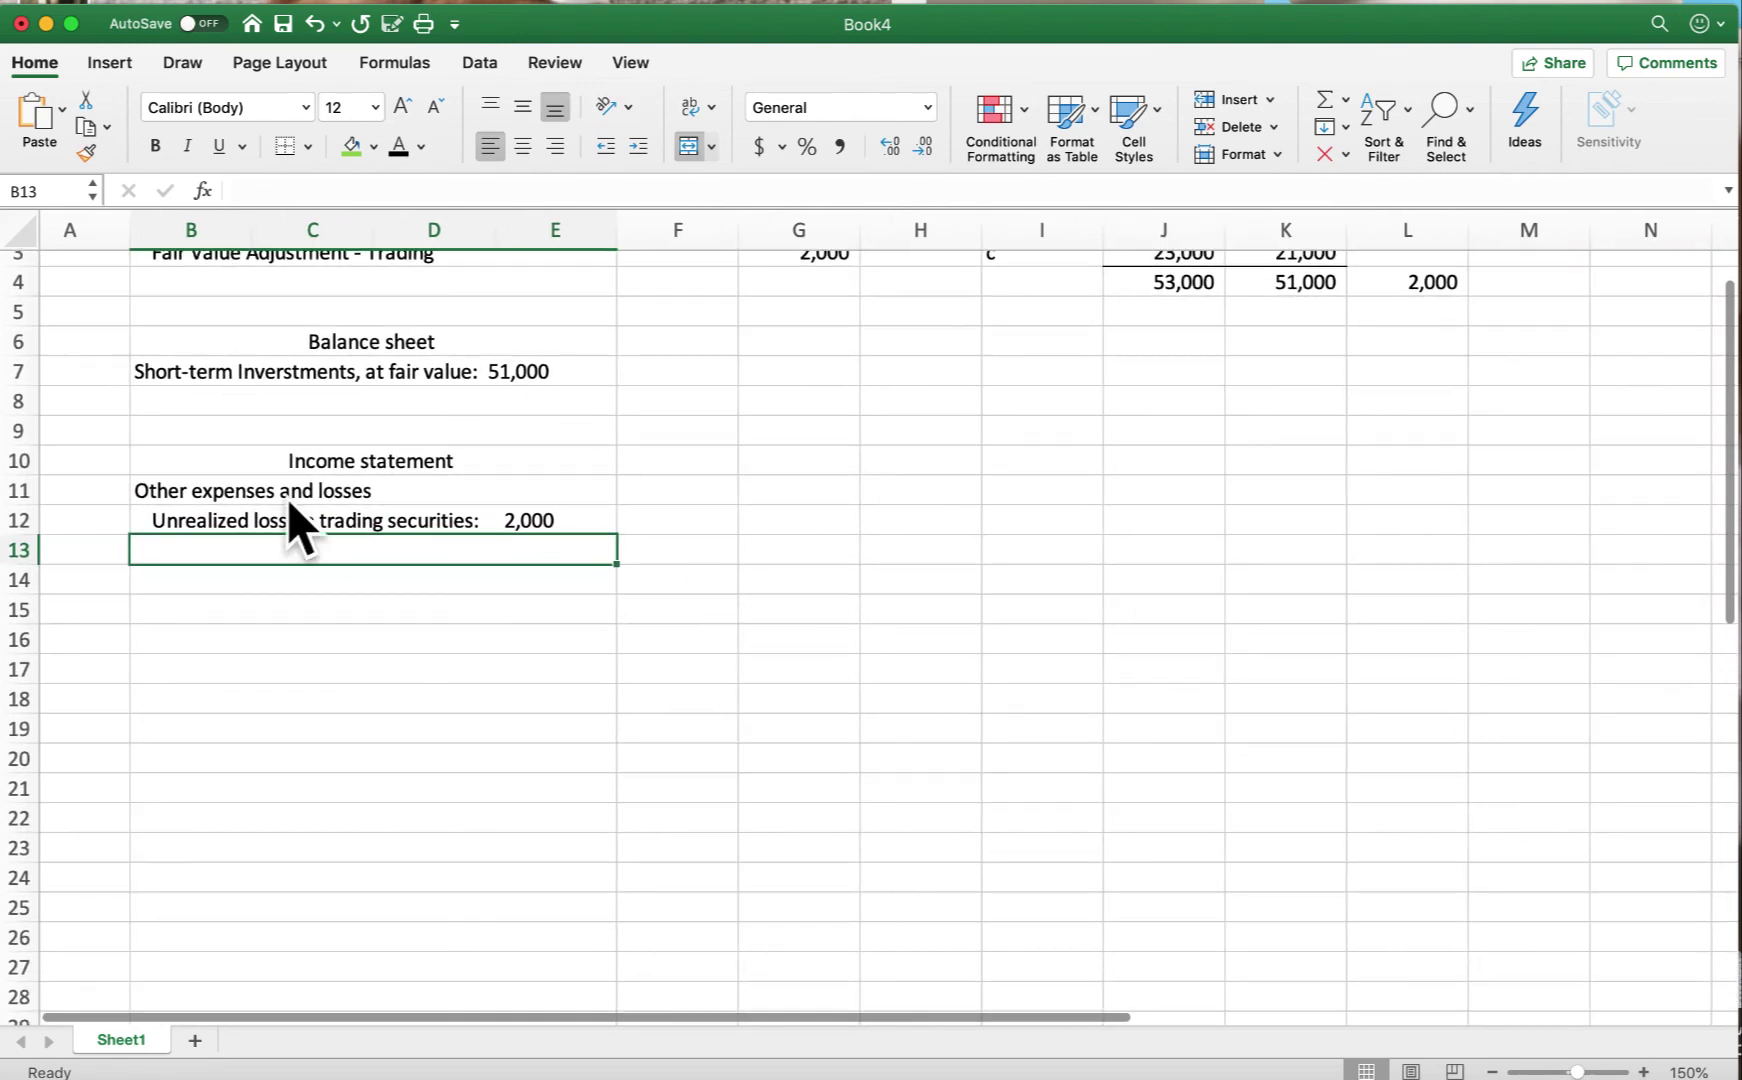